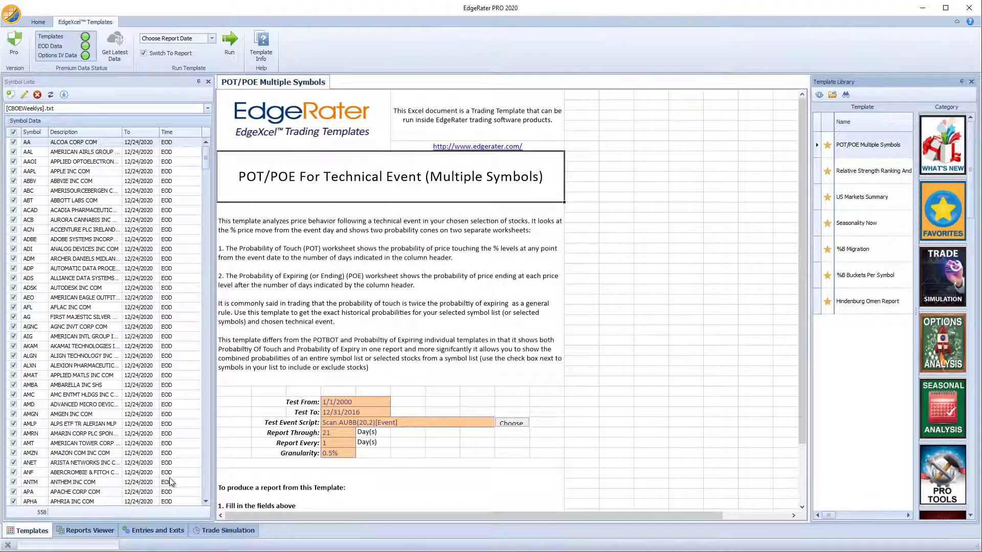
Step: Set up the Reports Viewer with the GLD chart docked across the whole area and the Chart Scripts list pinned open
{"action": "left_click", "coordinate": [99, 531]}
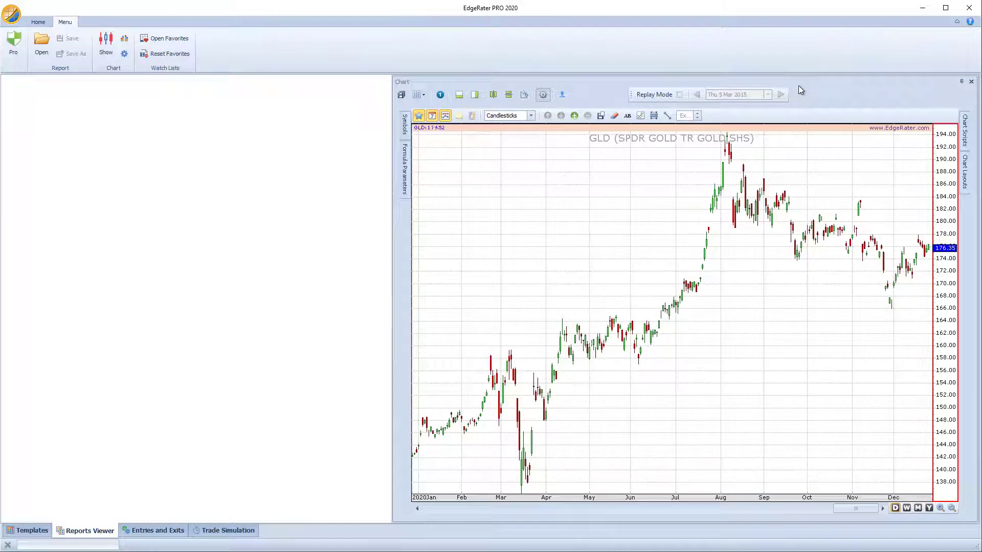
{"action": "left_click_drag", "start_coordinate": [802, 82], "coordinate": [493, 302]}
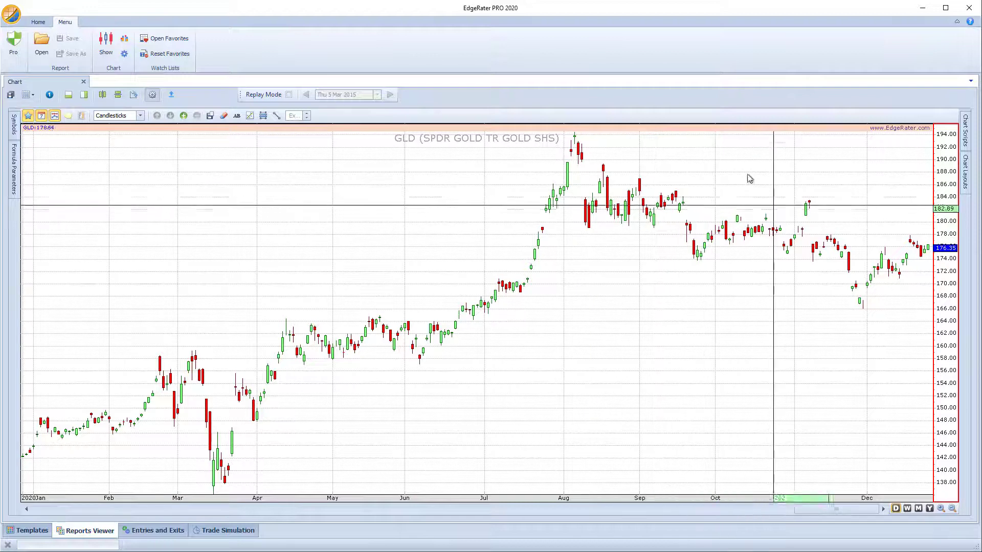
{"action": "mouse_move", "coordinate": [966, 136]}
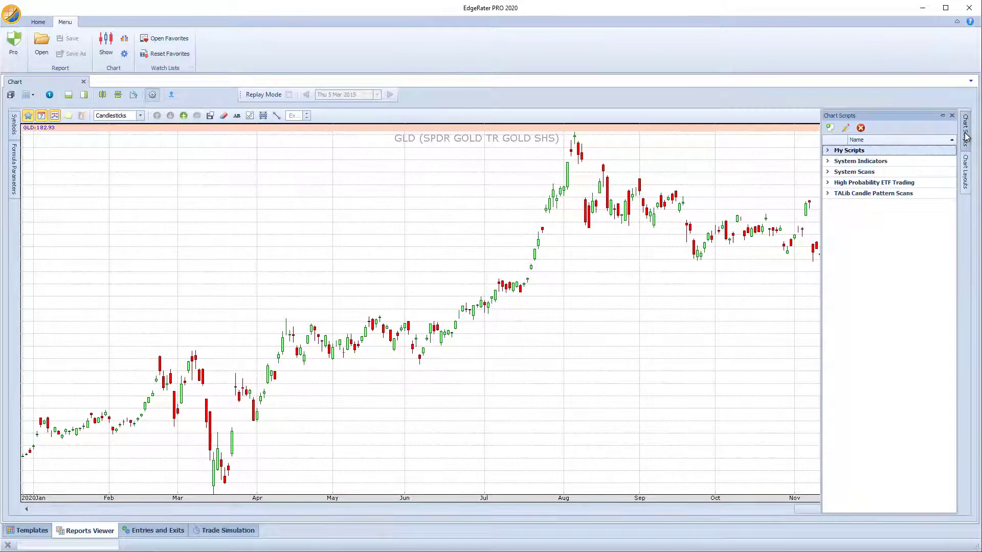
{"action": "left_click", "coordinate": [943, 116]}
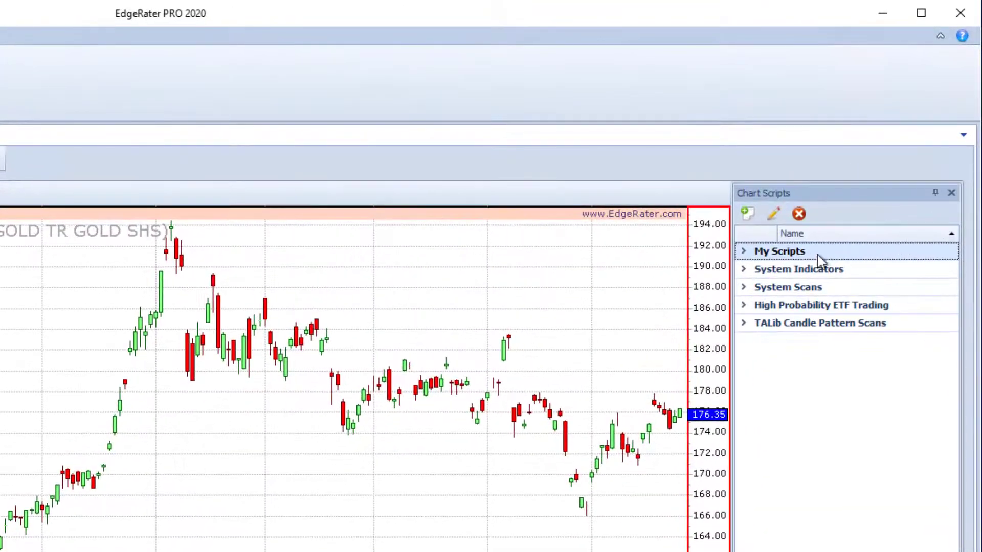
Step: Look through the script groups My Scripts, System Indicators and System Scans
{"action": "left_click", "coordinate": [744, 251]}
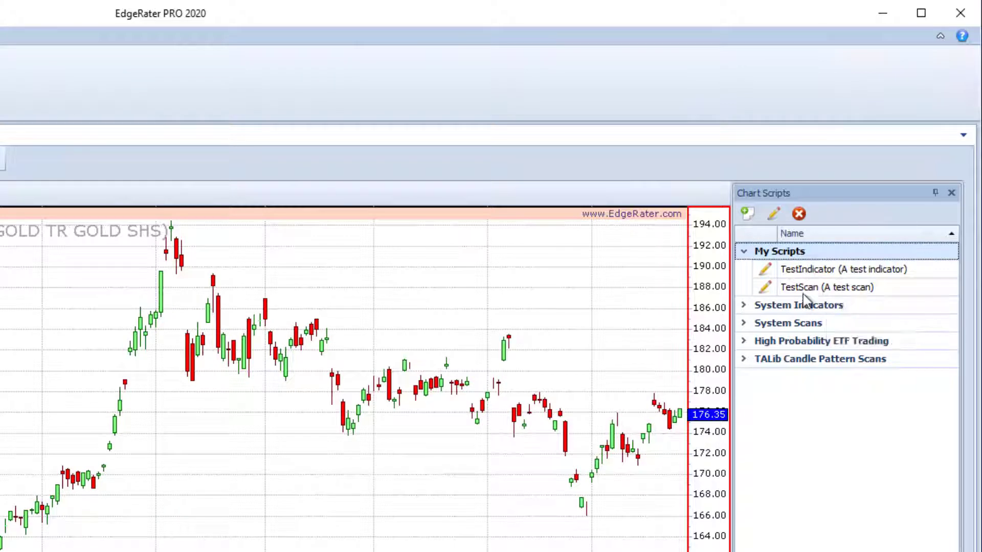
{"action": "left_click", "coordinate": [745, 306]}
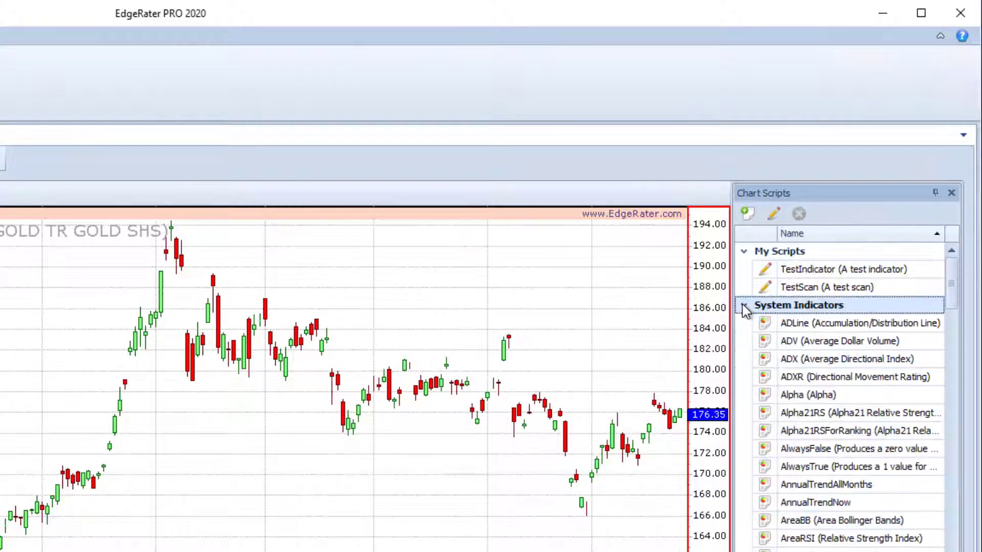
{"action": "left_click", "coordinate": [744, 306]}
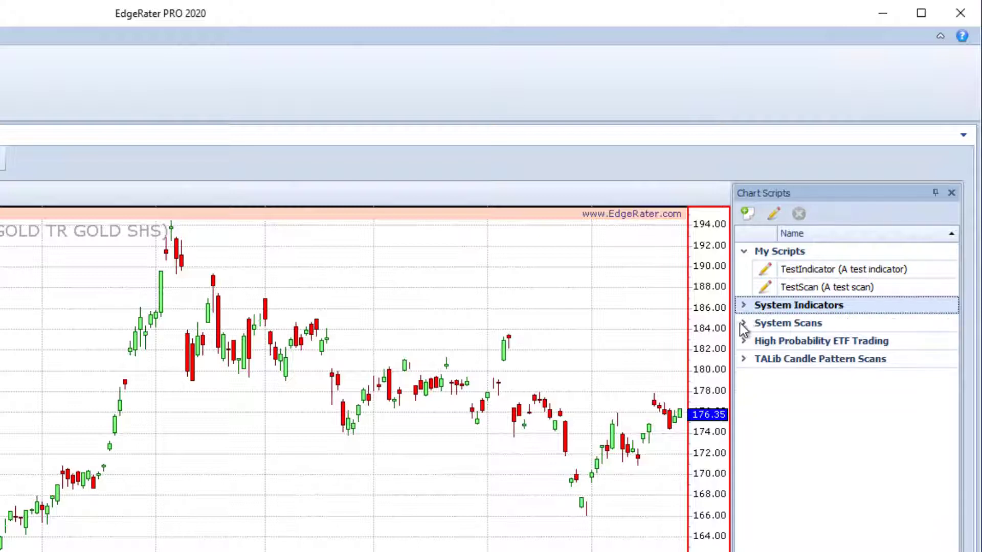
{"action": "left_click", "coordinate": [743, 323]}
{"action": "left_click", "coordinate": [744, 325]}
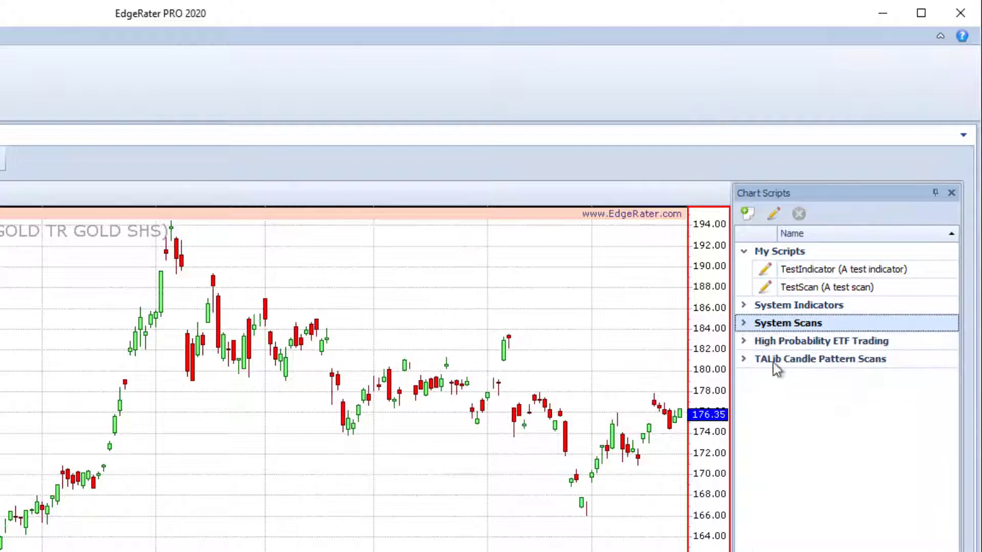
Step: Create a new chart script and insert the B data series of BB_PctB (%B) with N 20 and P 2
{"action": "left_click", "coordinate": [746, 214]}
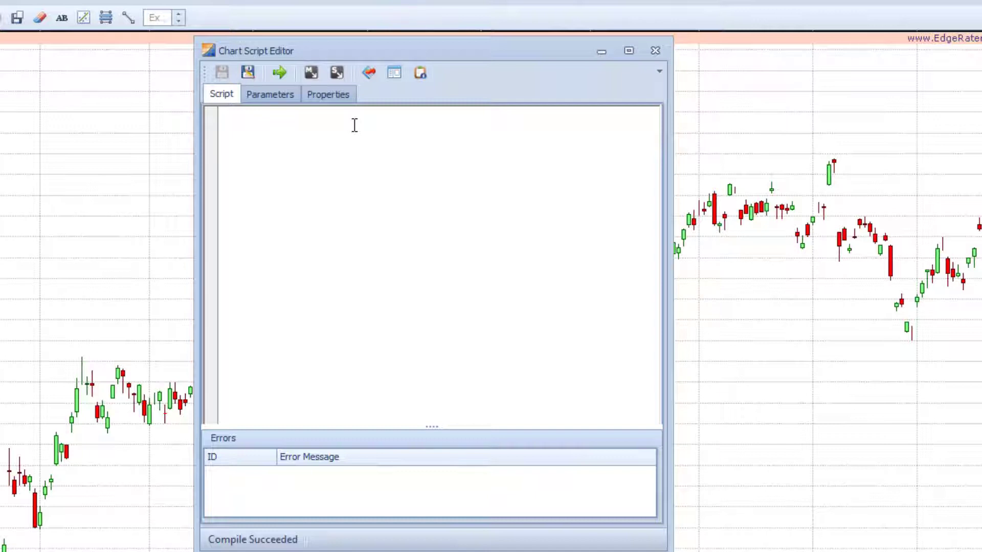
{"action": "left_click", "coordinate": [337, 72]}
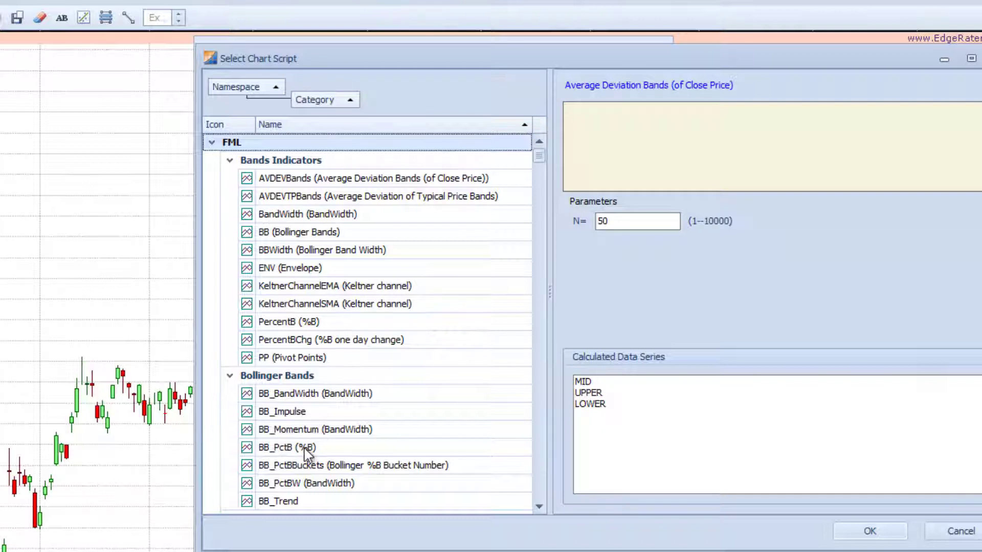
{"action": "left_click", "coordinate": [288, 448]}
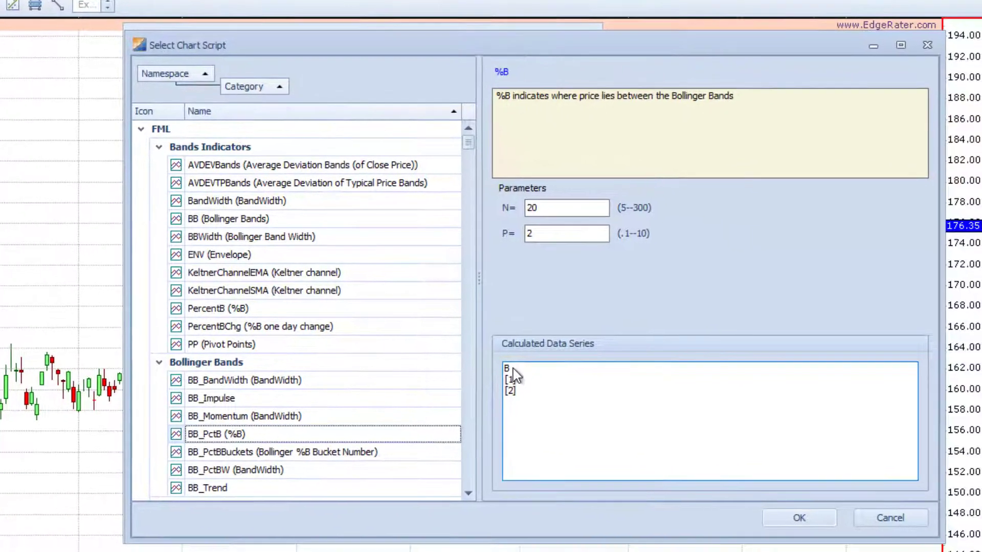
{"action": "left_click", "coordinate": [593, 384]}
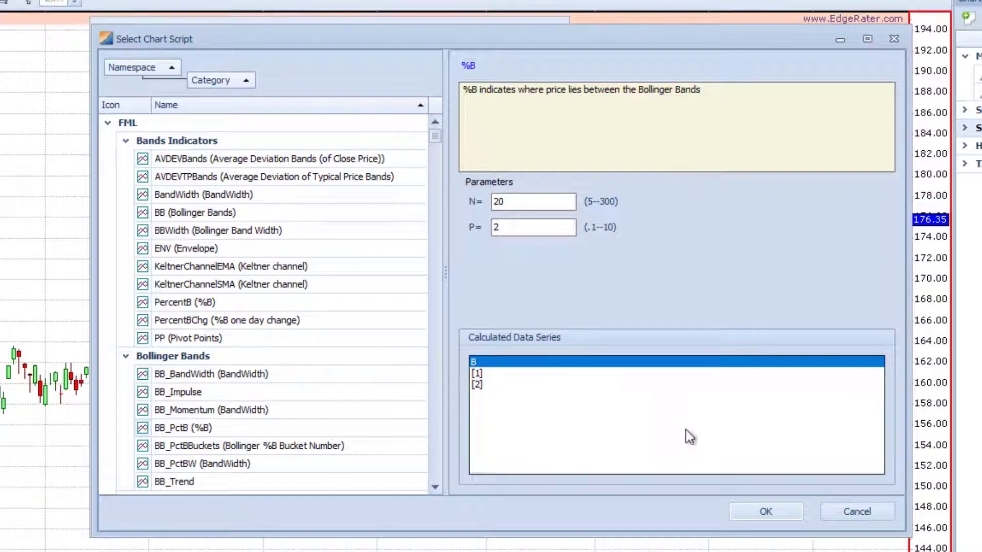
{"action": "left_click", "coordinate": [764, 512]}
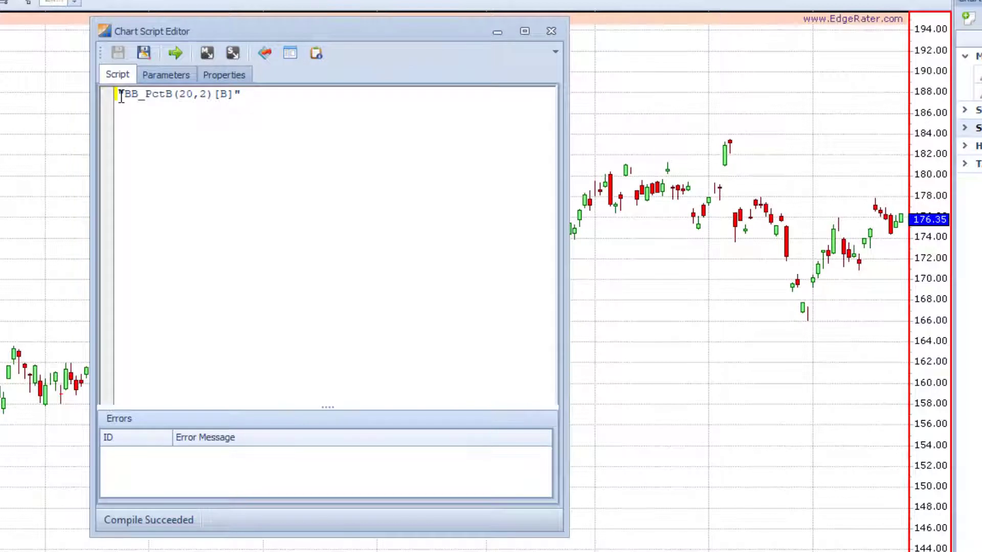
Step: Assign the inserted reference to a variable so the line reads B: "BB_PctB(20,2)[B]";
{"action": "left_click", "coordinate": [261, 98]}
{"action": "type", "text": ";"}
{"action": "key", "text": "Home"}
{"action": "type", "text": "B:"}
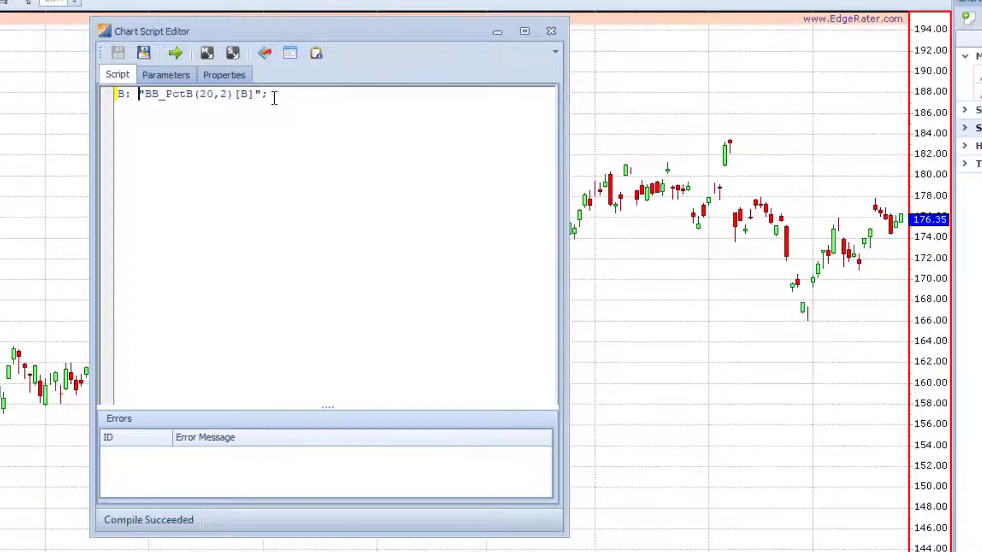
Step: Save the script under the name PctB_CrossUp
{"action": "left_click", "coordinate": [148, 53]}
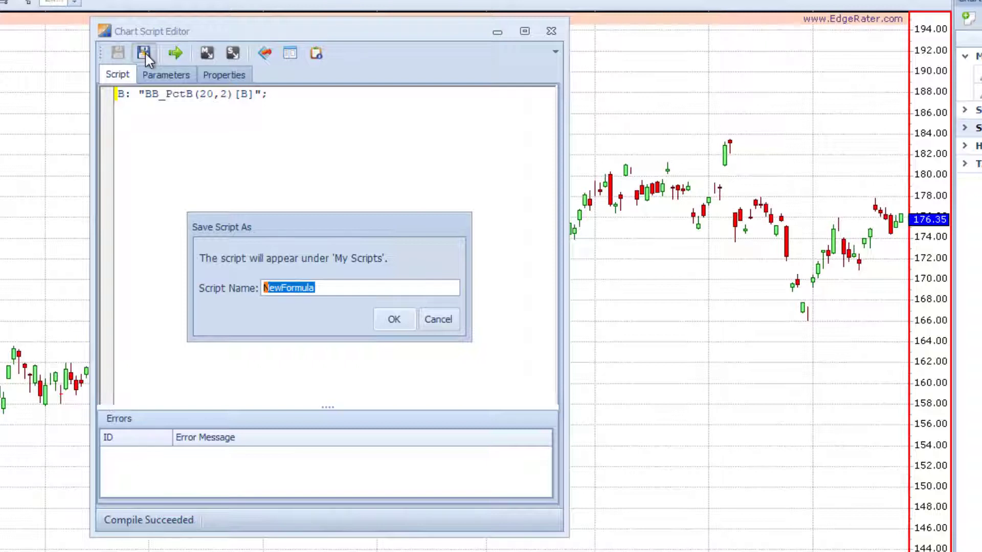
{"action": "type", "text": "Pct"}
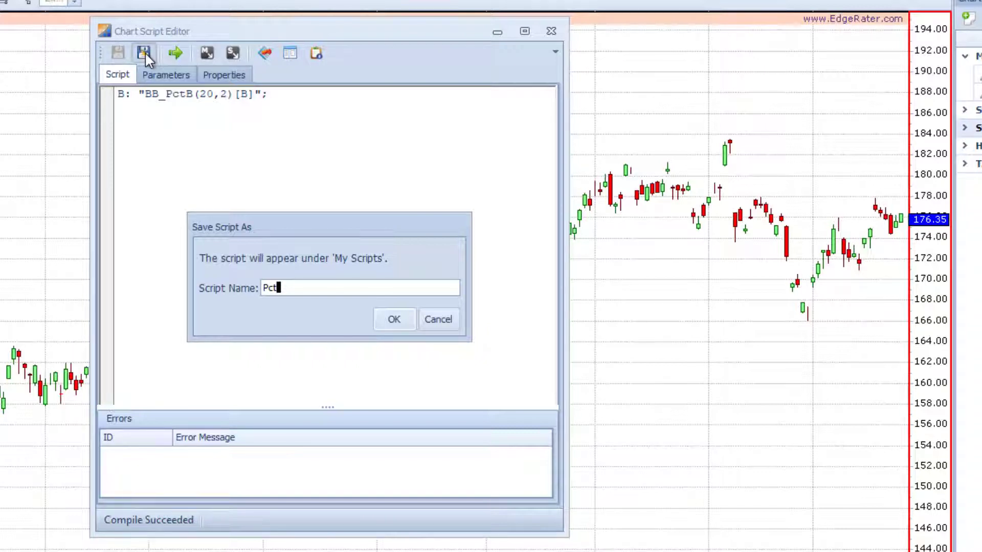
{"action": "type", "text": "B_CrossUp"}
{"action": "left_click", "coordinate": [400, 325]}
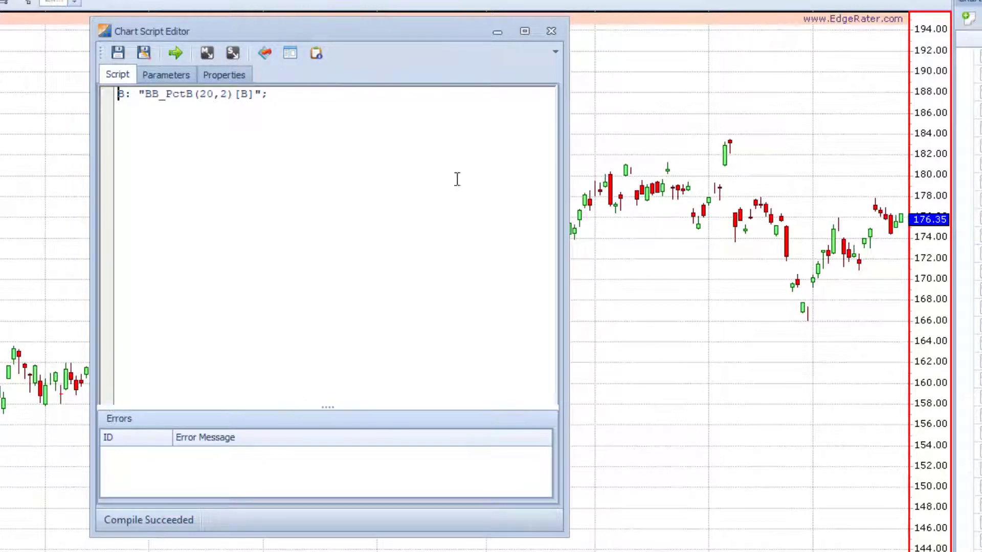
Step: Close the script editor and plot PctB_CrossUp in its own pane below the GLD chart
{"action": "left_click", "coordinate": [551, 31]}
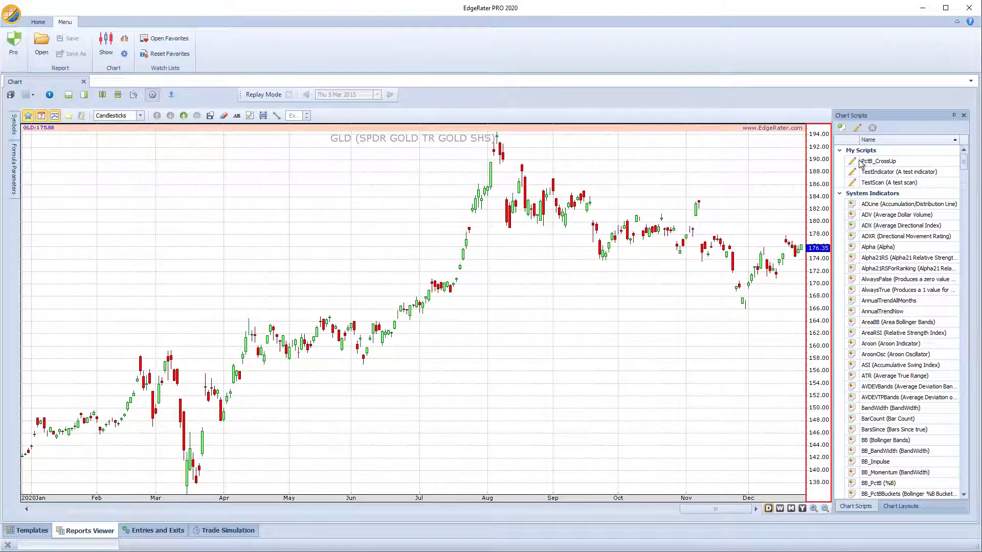
{"action": "left_click", "coordinate": [763, 109]}
{"action": "double_click", "coordinate": [860, 163]}
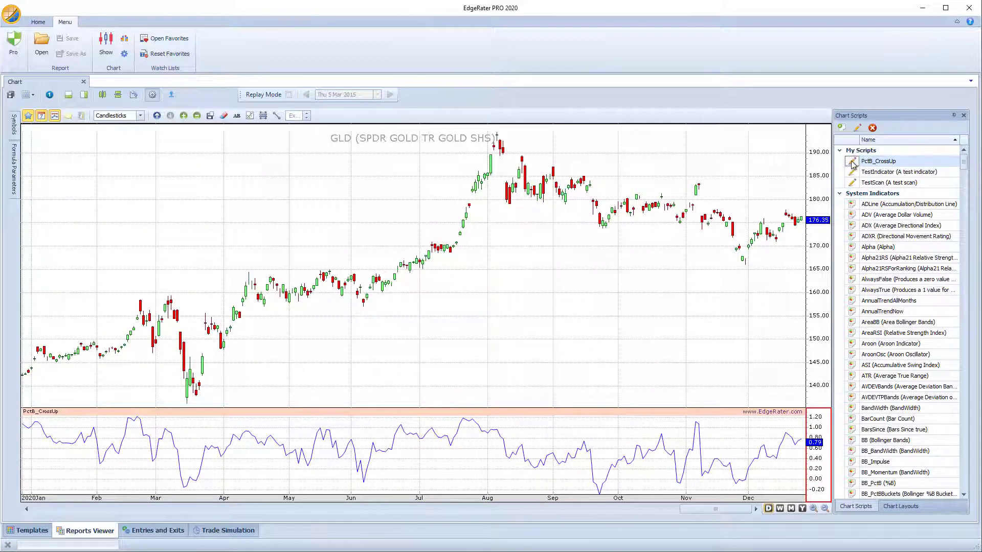
Step: Reopen PctB_CrossUp for editing, add the second line Event: CROSS(B, 1); and save the script
{"action": "left_click", "coordinate": [857, 128]}
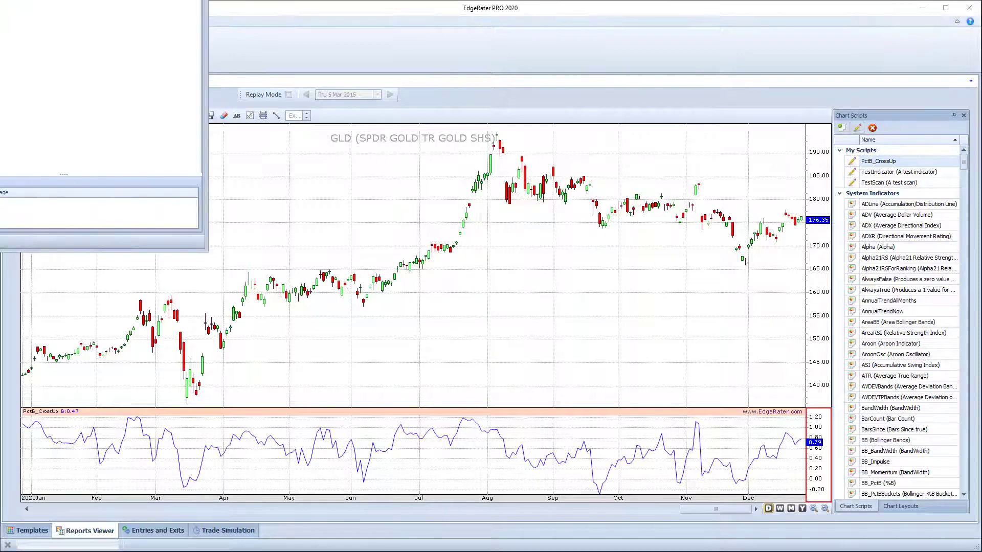
{"action": "mouse_move", "coordinate": [222, 31]}
{"action": "left_mouse_down"}
{"action": "mouse_move", "coordinate": [266, 53]}
{"action": "mouse_move", "coordinate": [275, 69]}
{"action": "left_mouse_up"}
{"action": "left_click", "coordinate": [236, 111]}
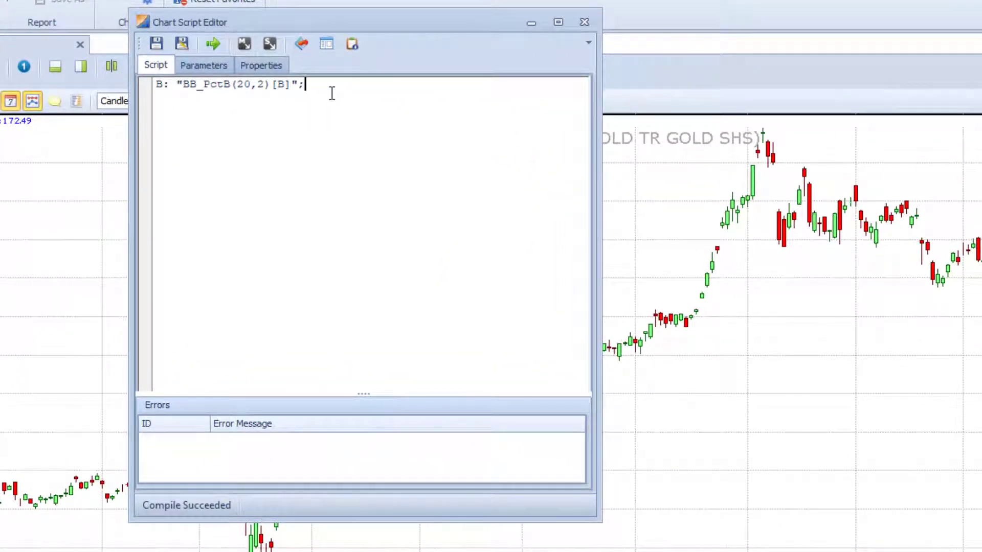
{"action": "key", "text": "Return"}
{"action": "type", "text": "Event"}
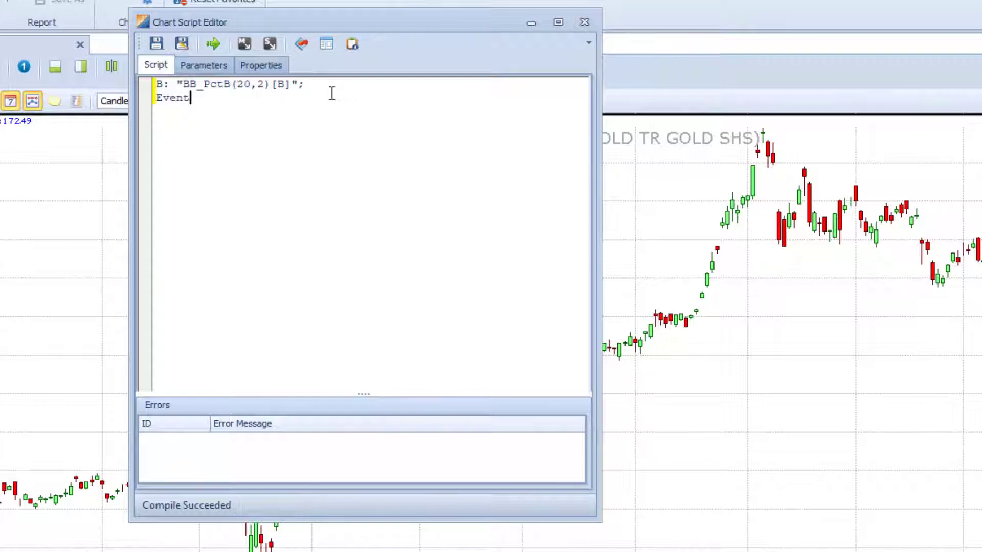
{"action": "type", "text": ": CROSS(B, 1);"}
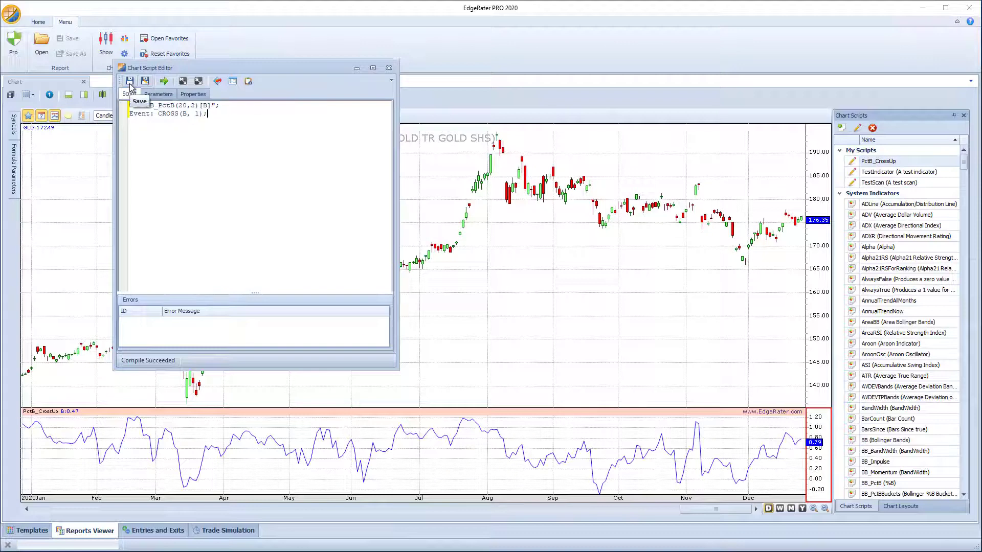
{"action": "left_click", "coordinate": [130, 81]}
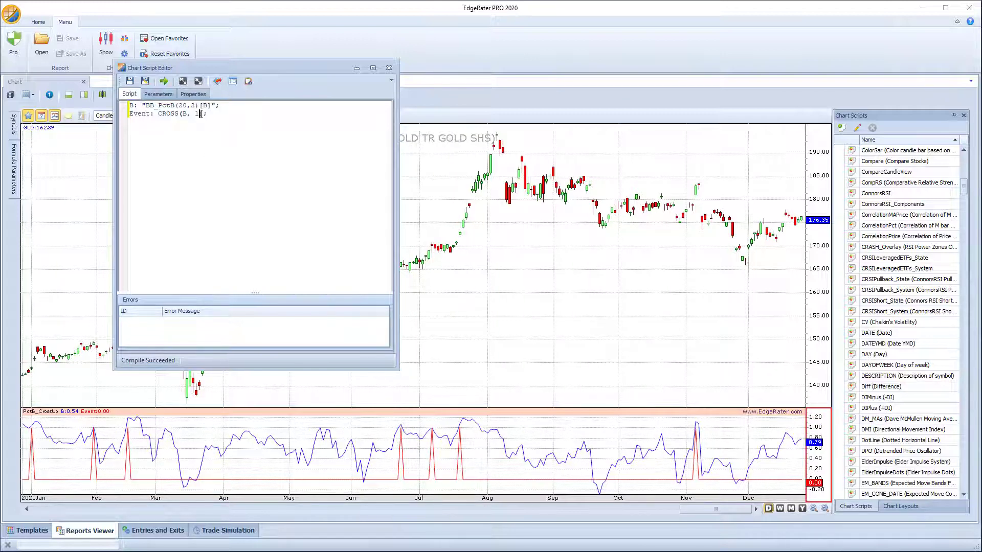
Step: Set the crossing level in the Event line to 0 so it reads CROSS(B, 0), and save
{"action": "key", "text": "BackSpace"}
{"action": "type", "text": "0"}
{"action": "left_click", "coordinate": [131, 84]}
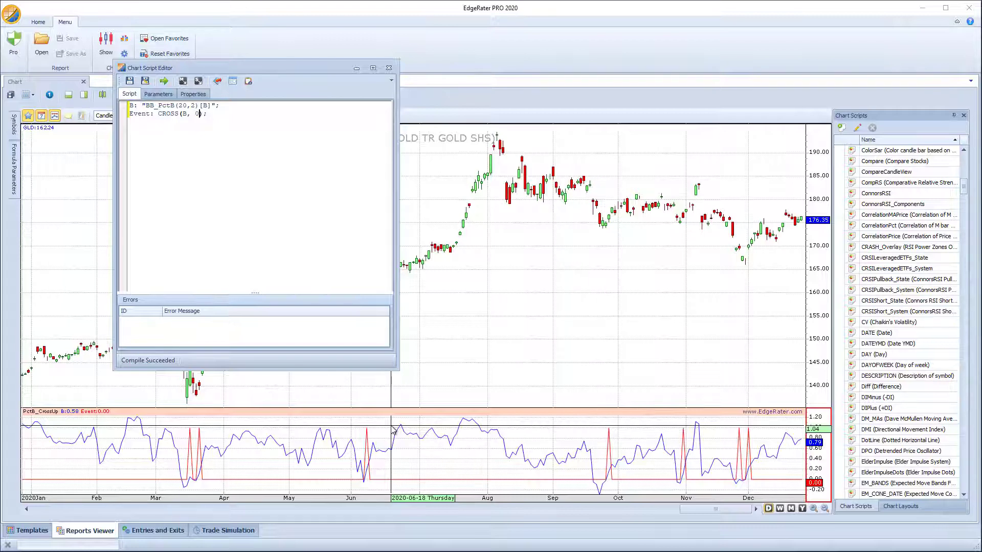
Step: Overlay the AreaBB (Area Bollinger Bands) system indicator on the GLD price chart
{"action": "left_click", "coordinate": [965, 189]}
{"action": "left_click_drag", "start_coordinate": [965, 189], "coordinate": [965, 149]}
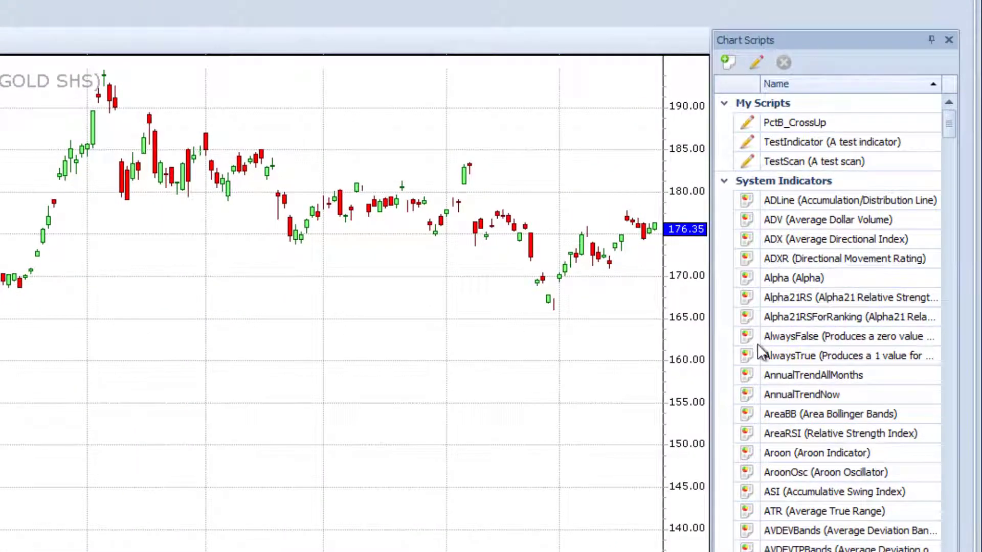
{"action": "left_click", "coordinate": [746, 415]}
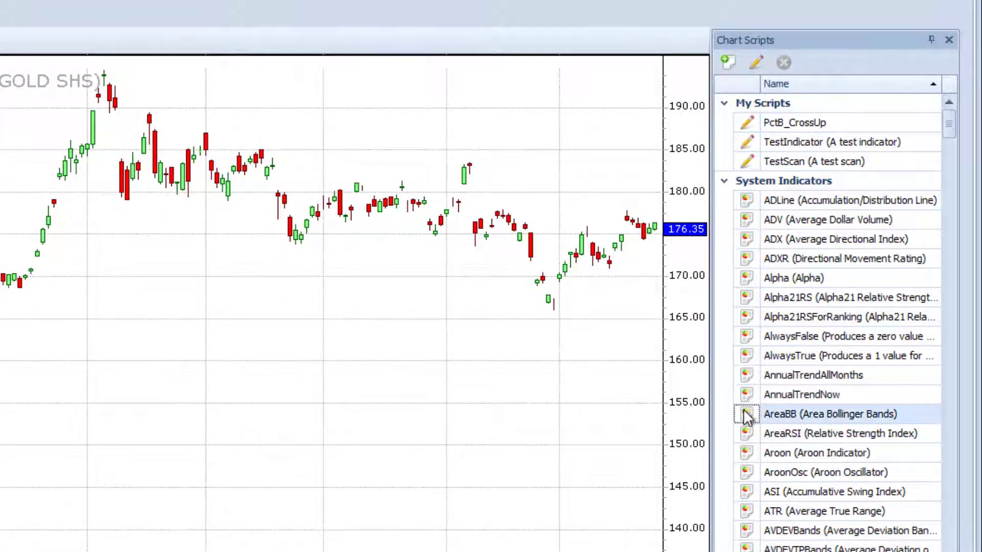
{"action": "left_click_drag", "start_coordinate": [746, 416], "coordinate": [510, 381]}
{"action": "left_click_drag", "start_coordinate": [429, 379], "coordinate": [429, 379]}
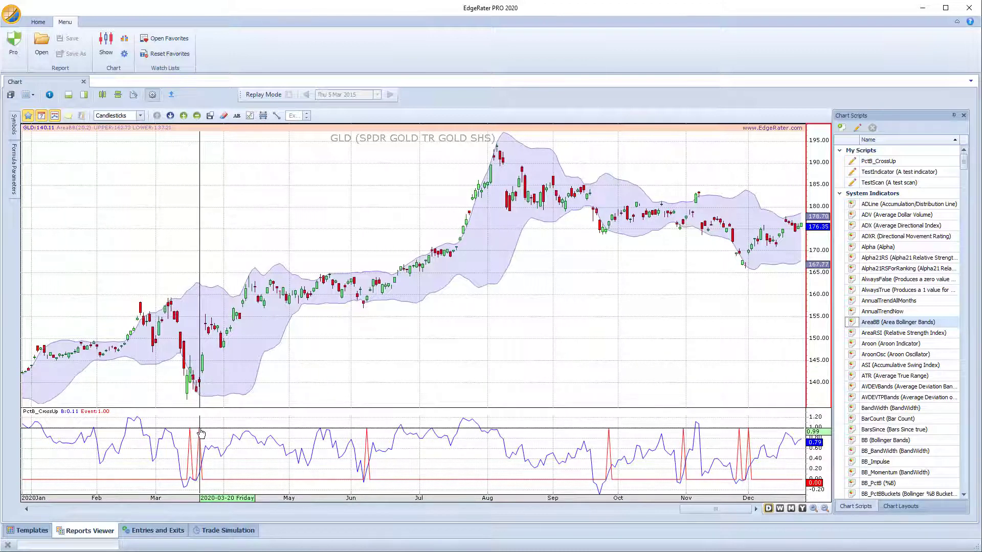
Step: Add a script parameter THRESHOLD to PctB_CrossUp with default 1, minimum -100 and maximum 100, and save
{"action": "double_click", "coordinate": [198, 402]}
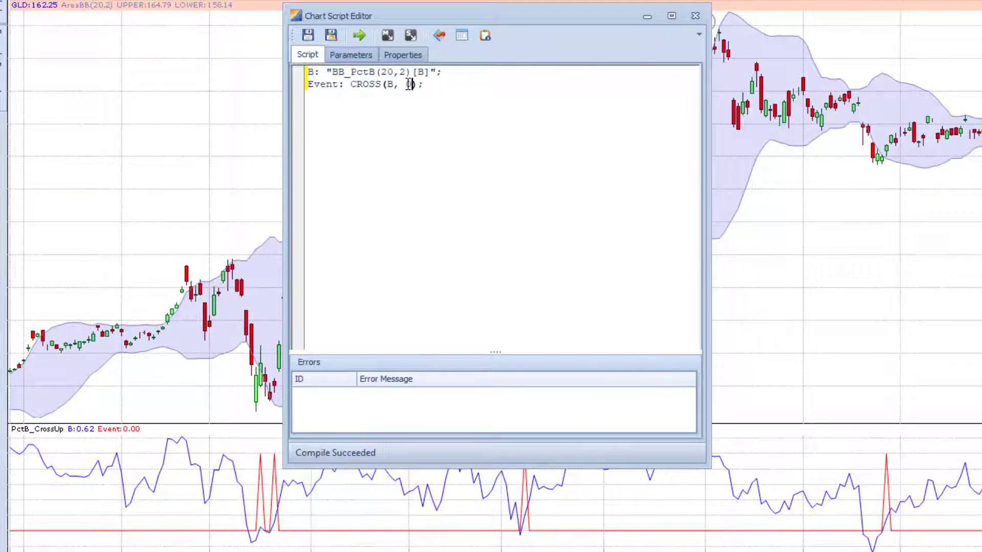
{"action": "left_click", "coordinate": [365, 57]}
{"action": "left_click", "coordinate": [339, 91]}
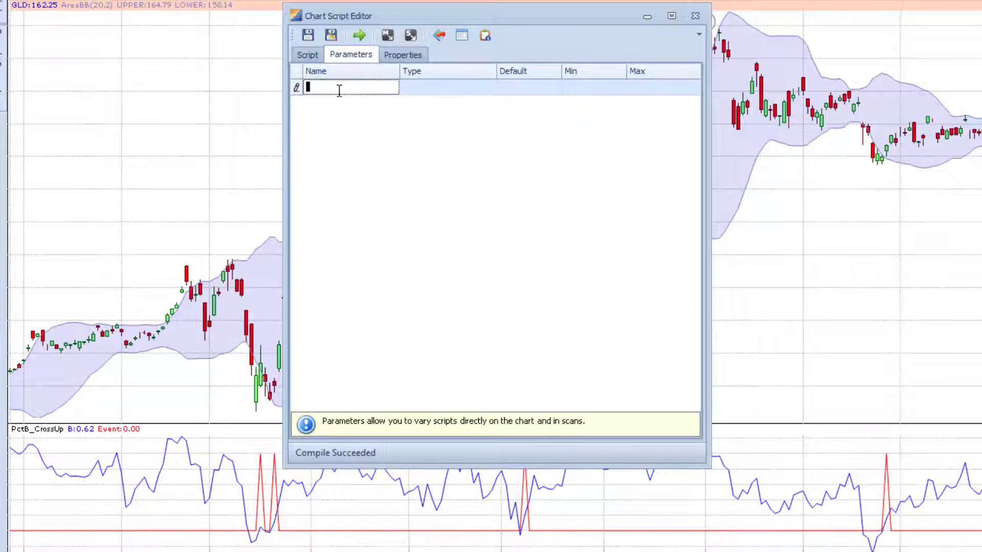
{"action": "type", "text": "THRESHOLD"}
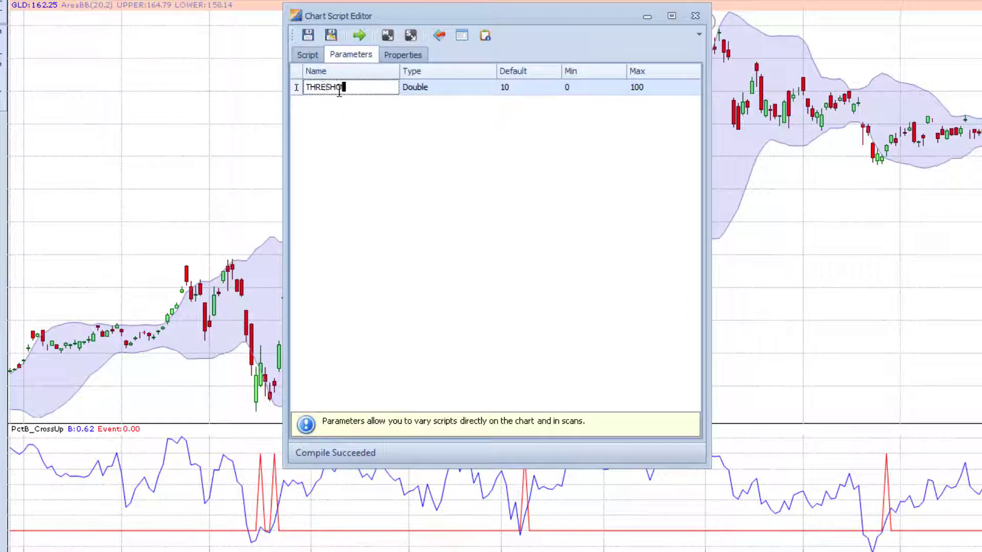
{"action": "key", "text": "Tab"}
{"action": "key", "text": "Tab"}
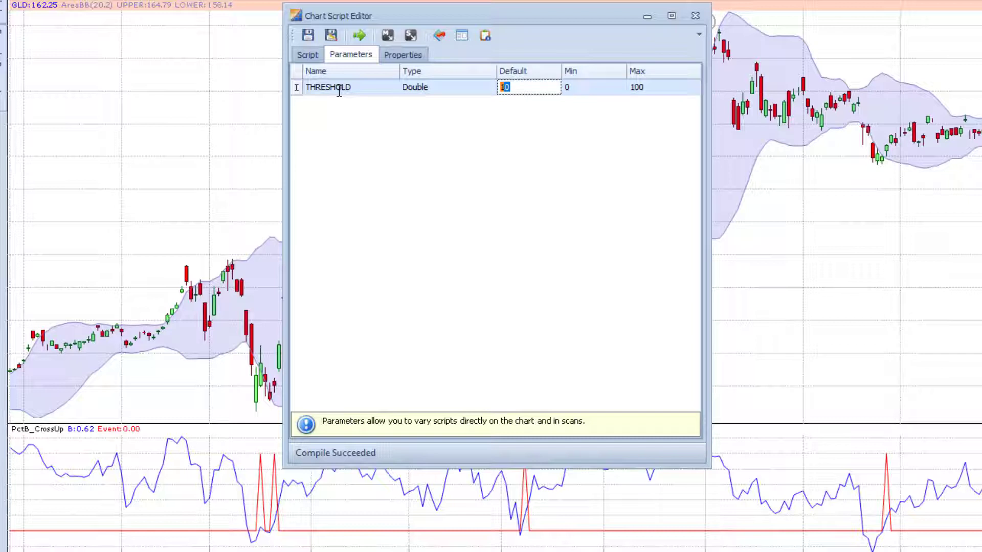
{"action": "type", "text": "1"}
{"action": "key", "text": "Tab"}
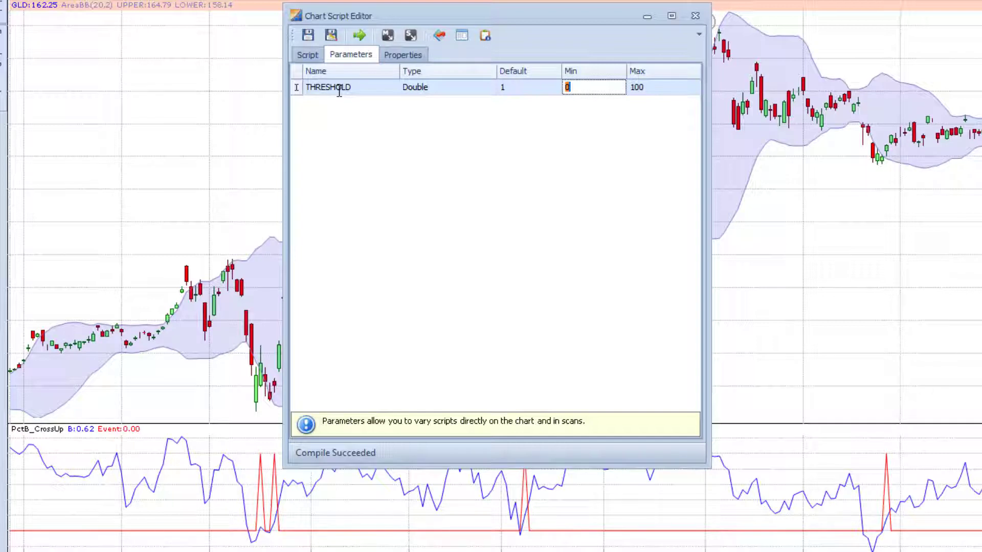
{"action": "type", "text": "-100"}
{"action": "key", "text": "Tab"}
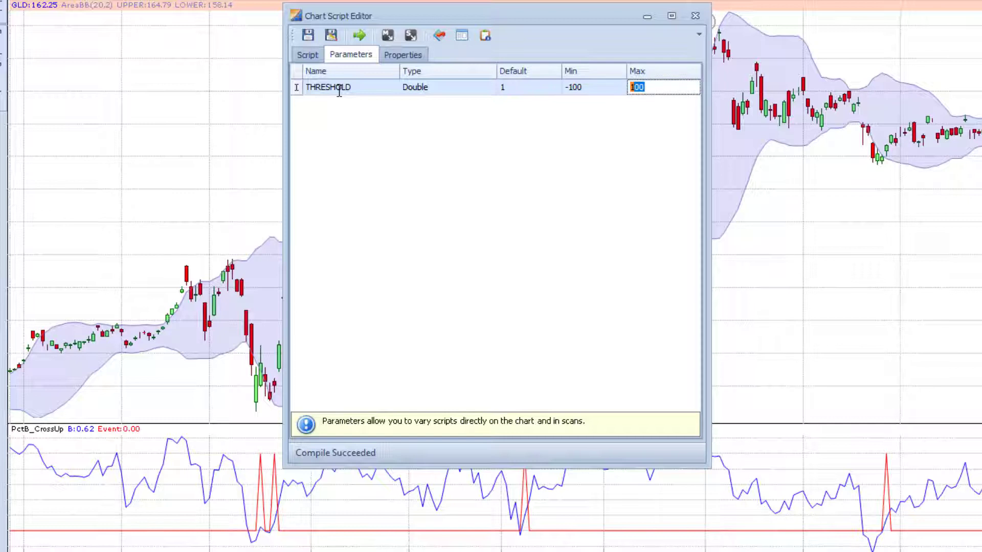
{"action": "type", "text": "100"}
{"action": "left_click", "coordinate": [306, 38]}
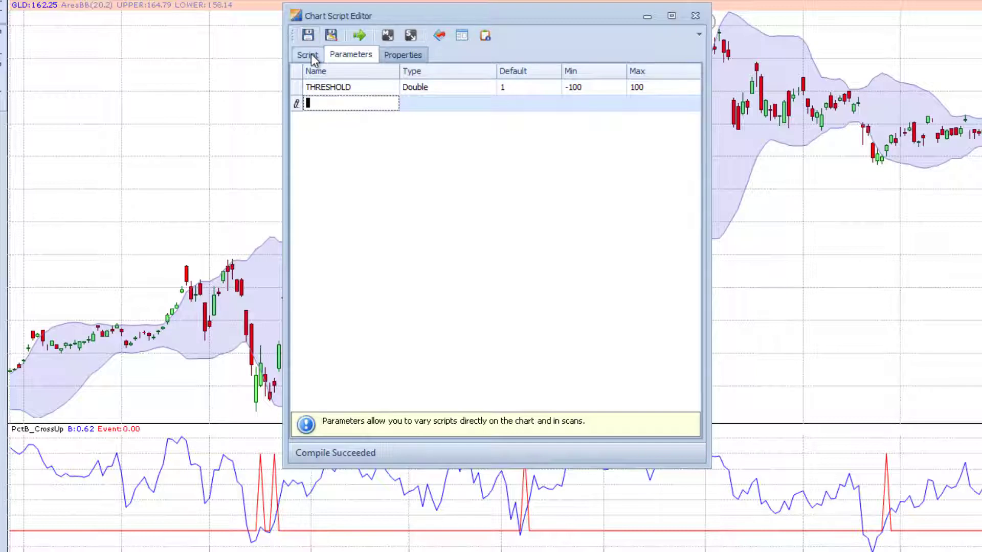
Step: Replace the crossing level in the Event line with THRESHOLD so it reads CROSS(B, THRESHOLD), save, and move the script editor off the chart
{"action": "left_click", "coordinate": [311, 54]}
{"action": "left_click", "coordinate": [408, 83]}
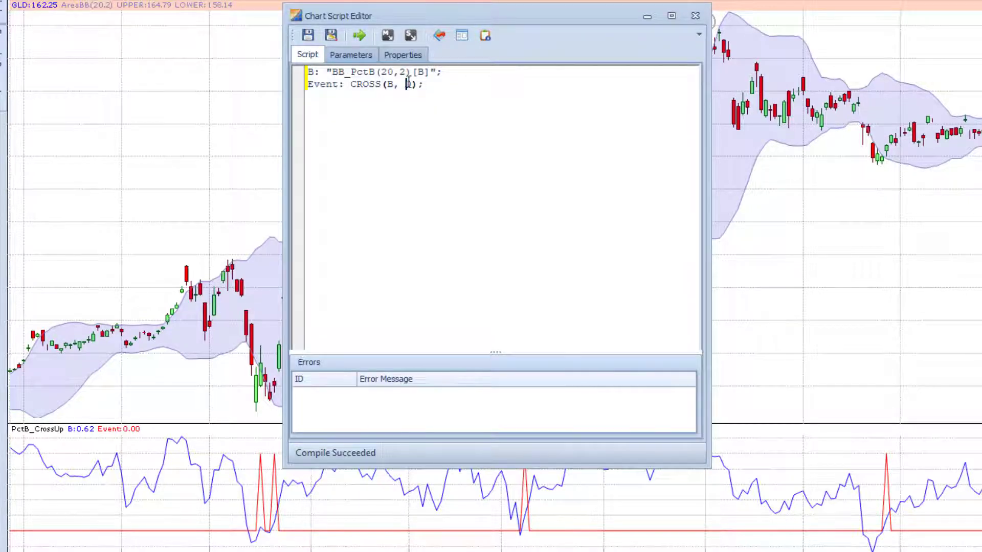
{"action": "double_click", "coordinate": [407, 84]}
{"action": "type", "text": "THRESHOLD"}
{"action": "left_click", "coordinate": [309, 36]}
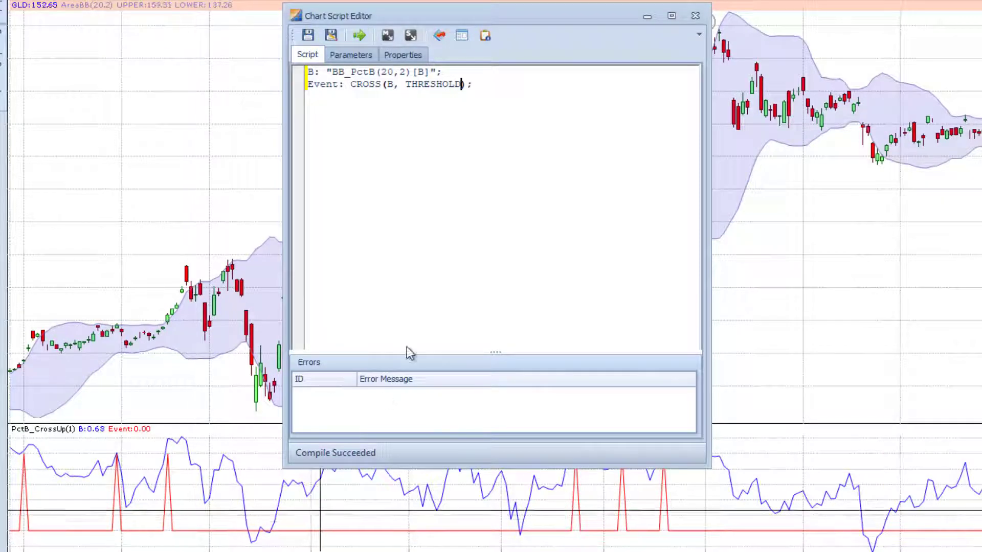
{"action": "left_click_drag", "start_coordinate": [534, 15], "coordinate": [981, 0]}
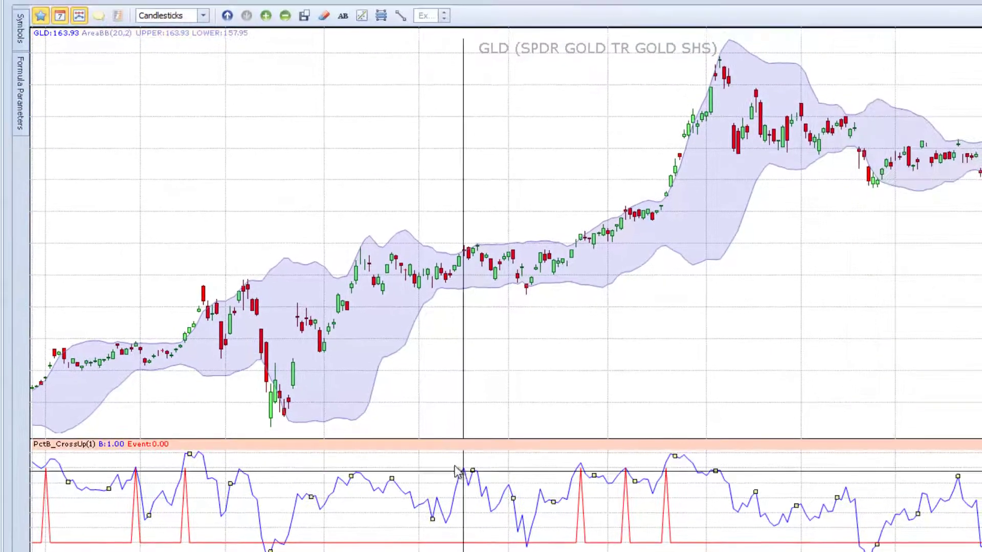
Step: Keep the formula parameters of PctB_CrossUp pinned open beside the chart and set THRESHOLD to 0
{"action": "left_click", "coordinate": [22, 103]}
{"action": "left_click", "coordinate": [212, 15]}
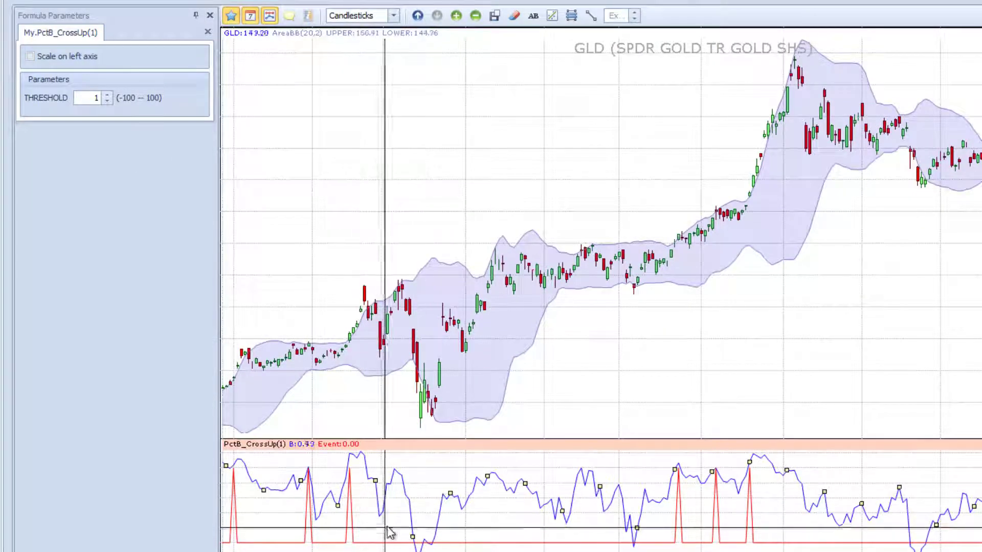
{"action": "double_click", "coordinate": [90, 97]}
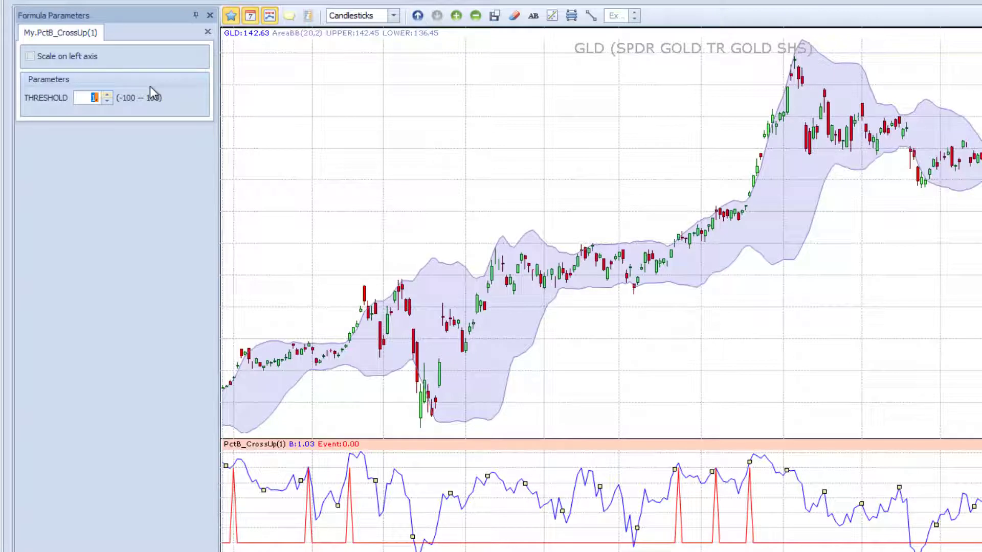
{"action": "type", "text": "0"}
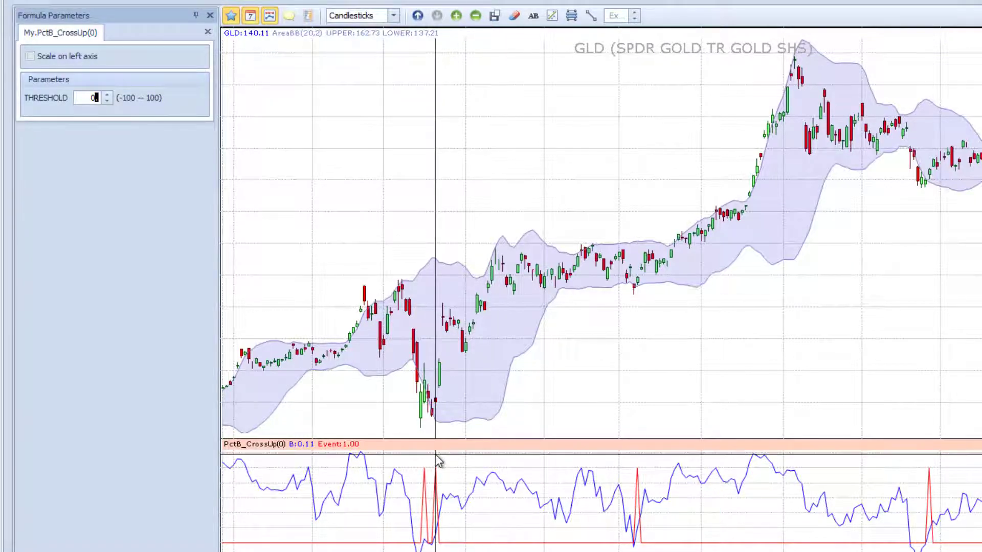
Step: Test other crossing levels for PctB_CrossUp on the chart by setting THRESHOLD to 1 and finally to 0.5
{"action": "double_click", "coordinate": [92, 97]}
{"action": "type", "text": "1"}
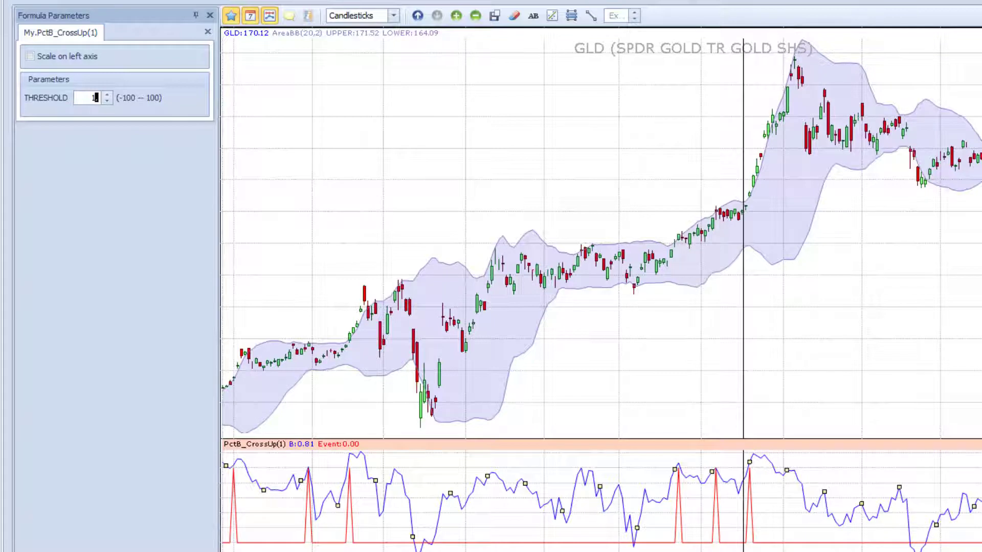
{"action": "left_click", "coordinate": [743, 307]}
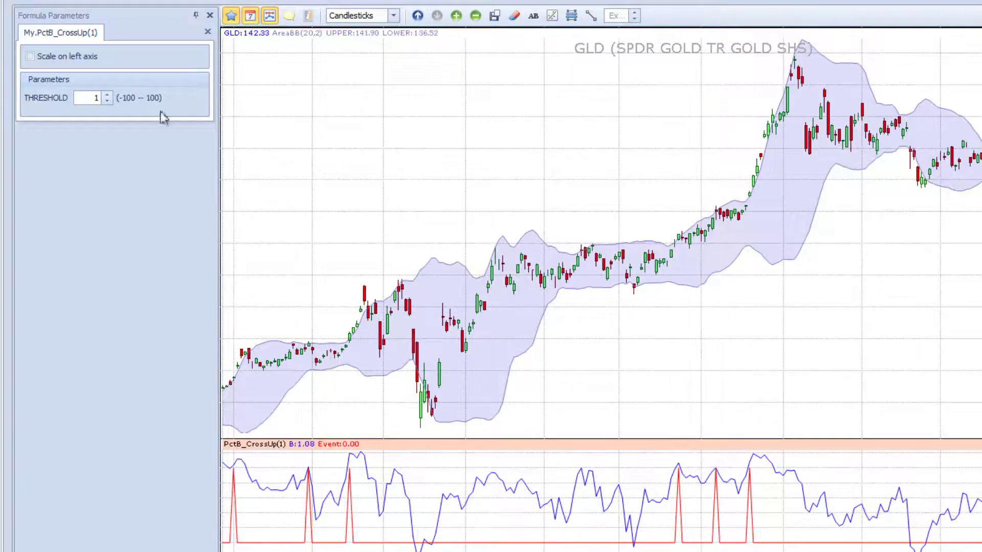
{"action": "double_click", "coordinate": [96, 97]}
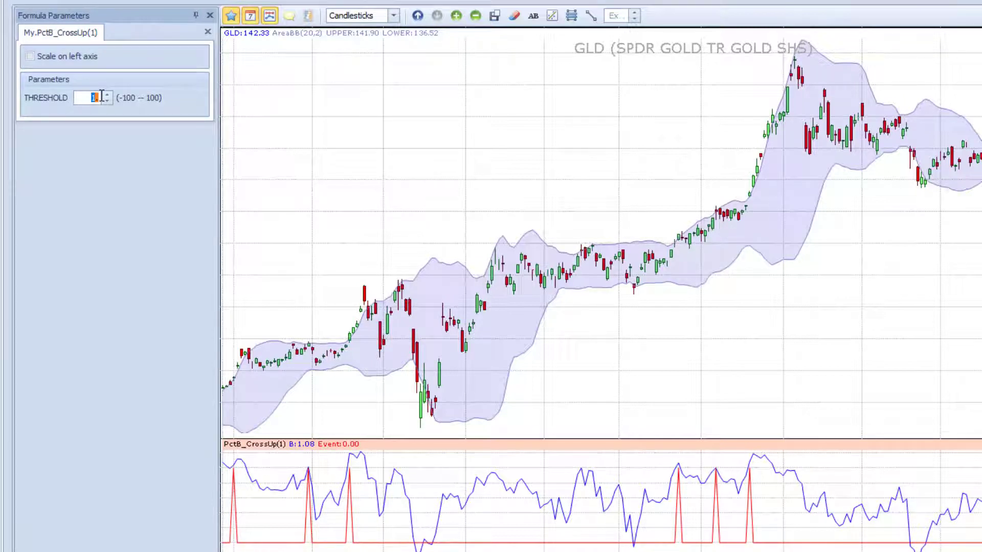
{"action": "type", "text": "0.5"}
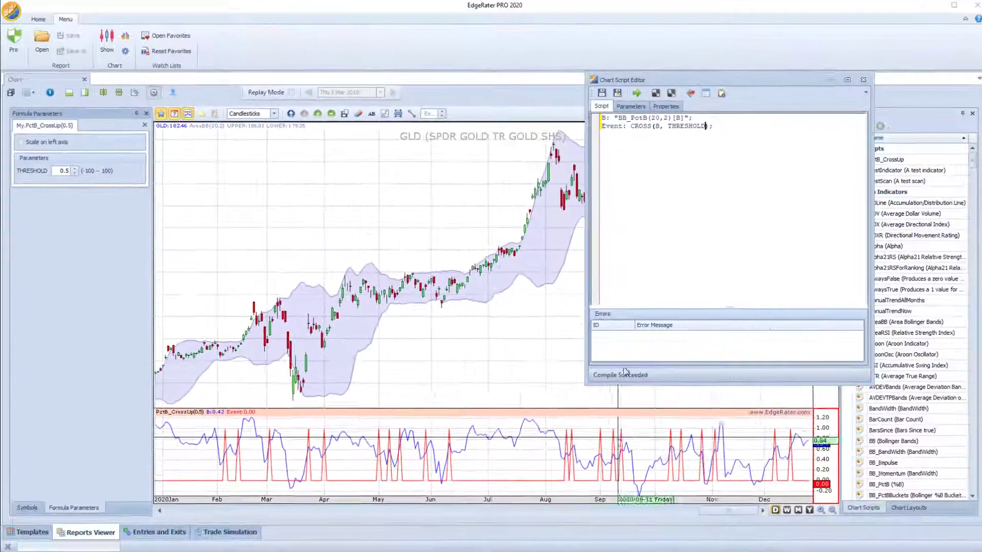
Step: Copy both code lines of PctB_CrossUp, close its editor, and paste them into a new chart script
{"action": "left_click_drag", "start_coordinate": [718, 136], "coordinate": [589, 120]}
{"action": "key", "text": "ctrl+c"}
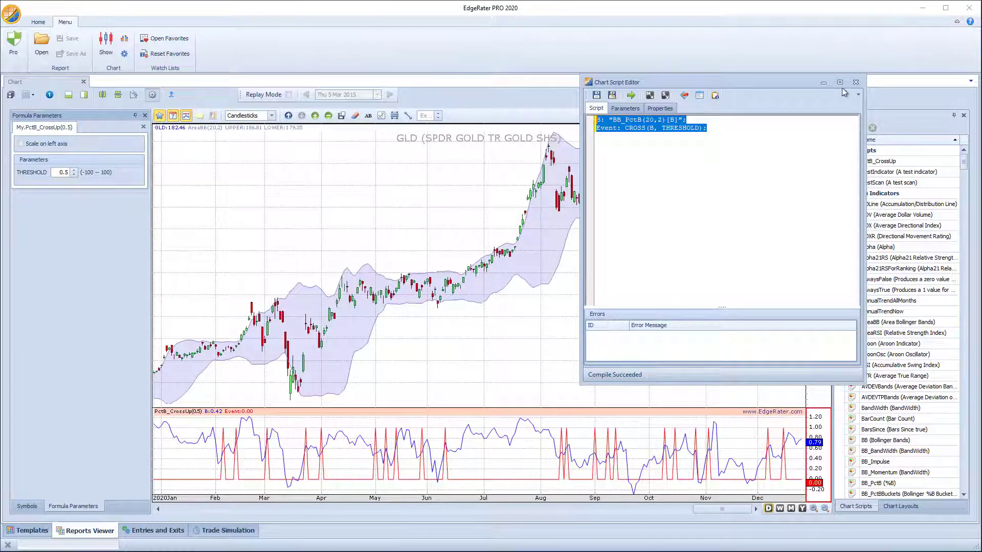
{"action": "left_click", "coordinate": [857, 83]}
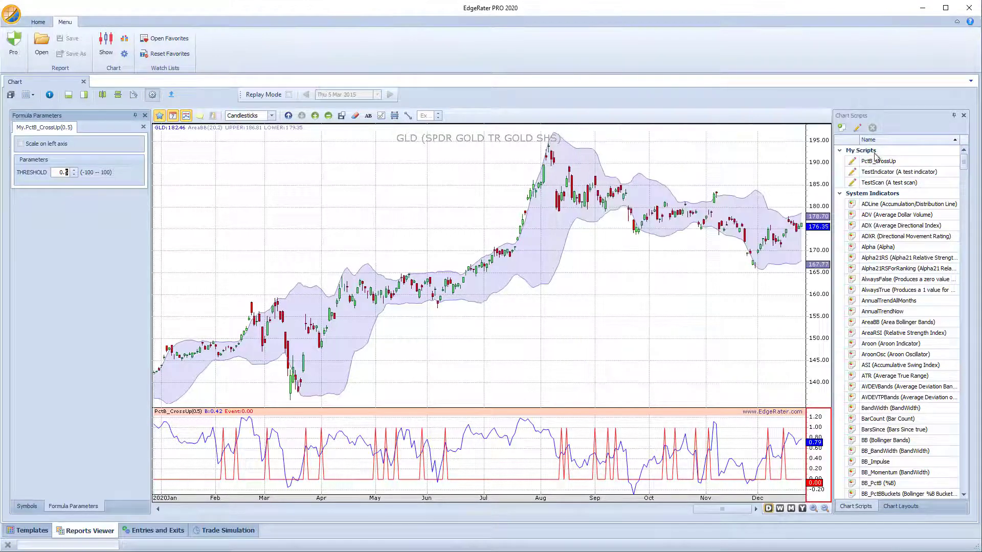
{"action": "left_click", "coordinate": [842, 128]}
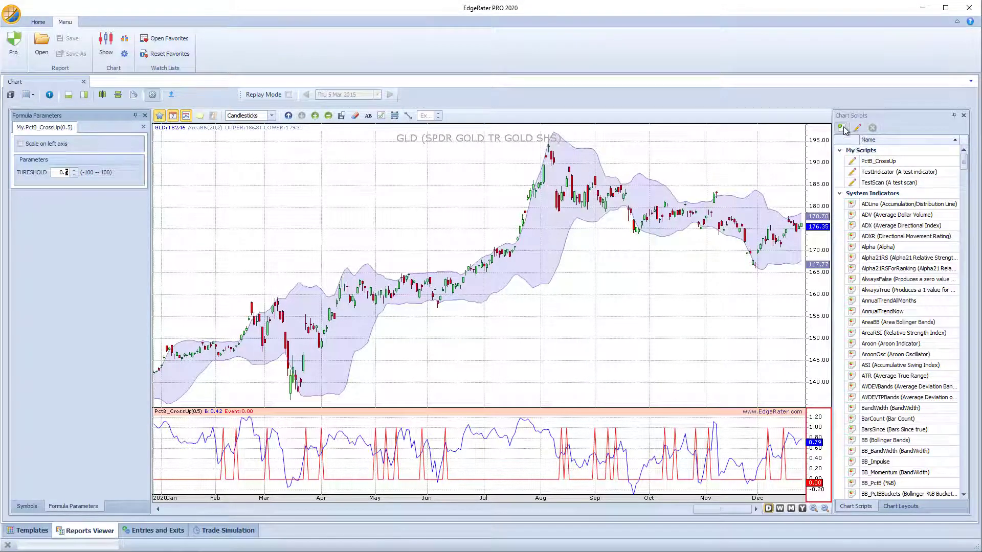
{"action": "left_click_drag", "start_coordinate": [229, 46], "coordinate": [528, 112]}
{"action": "left_click", "coordinate": [428, 162]}
{"action": "key", "text": "ctrl+v"}
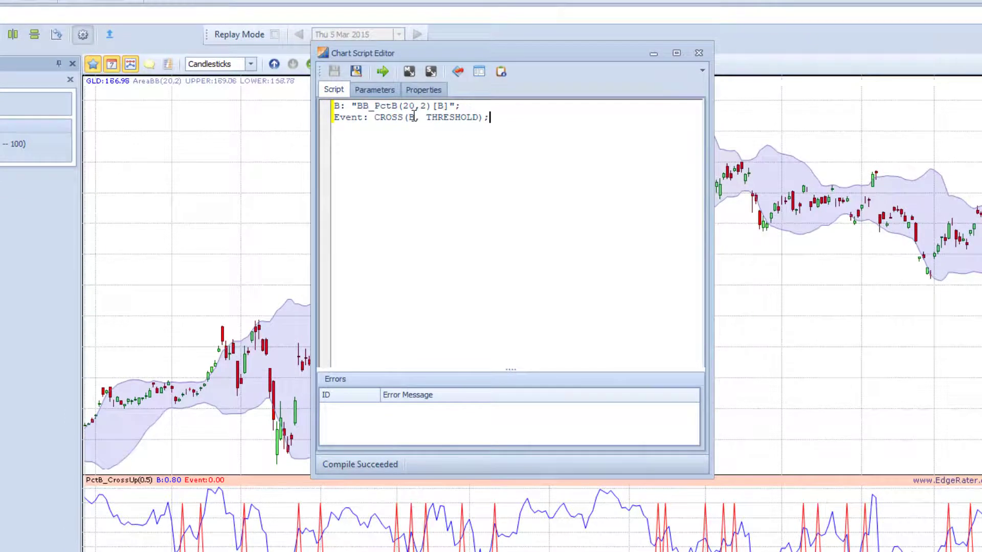
Step: Swap the arguments in the new script's Event line so it reads CROSS(THRESHOLD, B)
{"action": "left_click_drag", "start_coordinate": [408, 117], "coordinate": [429, 119]}
{"action": "key", "text": "Delete"}
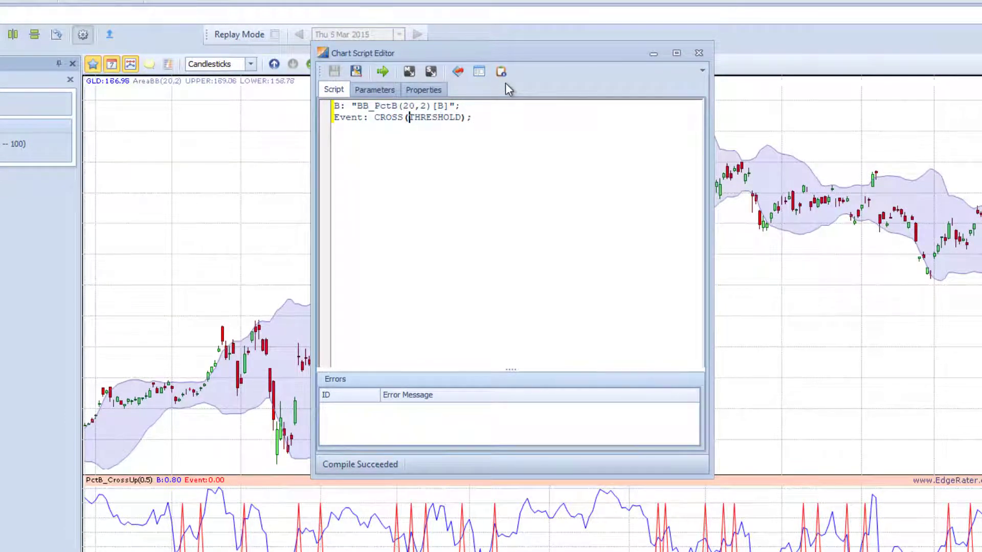
{"action": "key", "text": "End"}
{"action": "key", "text": "Left"}
{"action": "key", "text": "Left"}
{"action": "key", "text": "Left"}
{"action": "type", "text": ", b"}
{"action": "key", "text": "BackSpace"}
{"action": "type", "text": "B"}
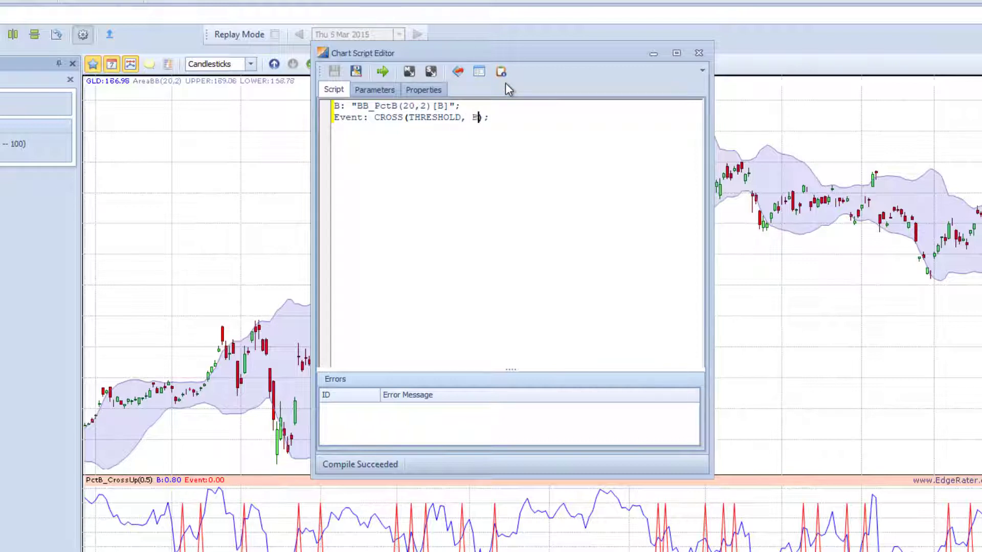
Step: Add a Double parameter THRESHOLD to the new script with default 1, minimum -100 and maximum 100
{"action": "left_click", "coordinate": [374, 91]}
{"action": "left_click", "coordinate": [377, 121]}
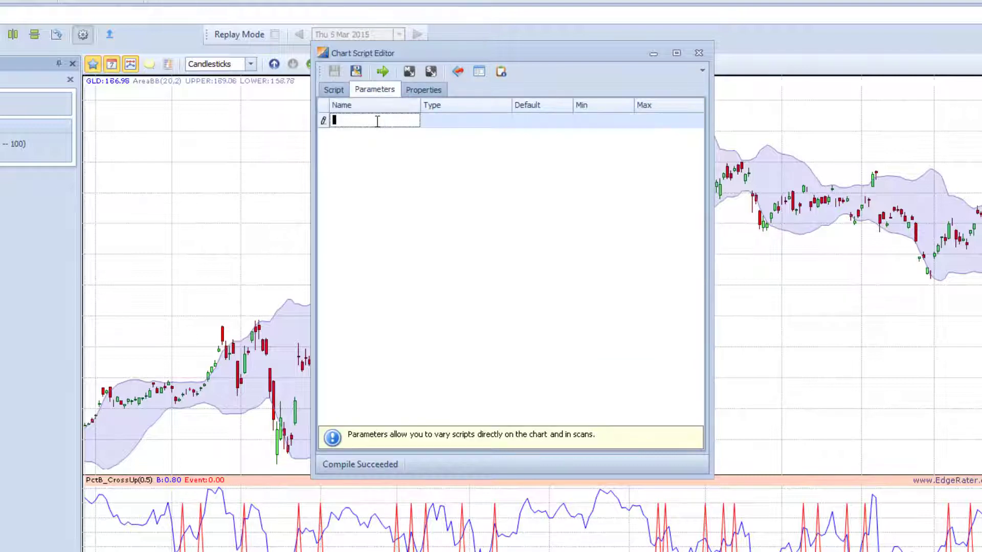
{"action": "type", "text": "THRE"}
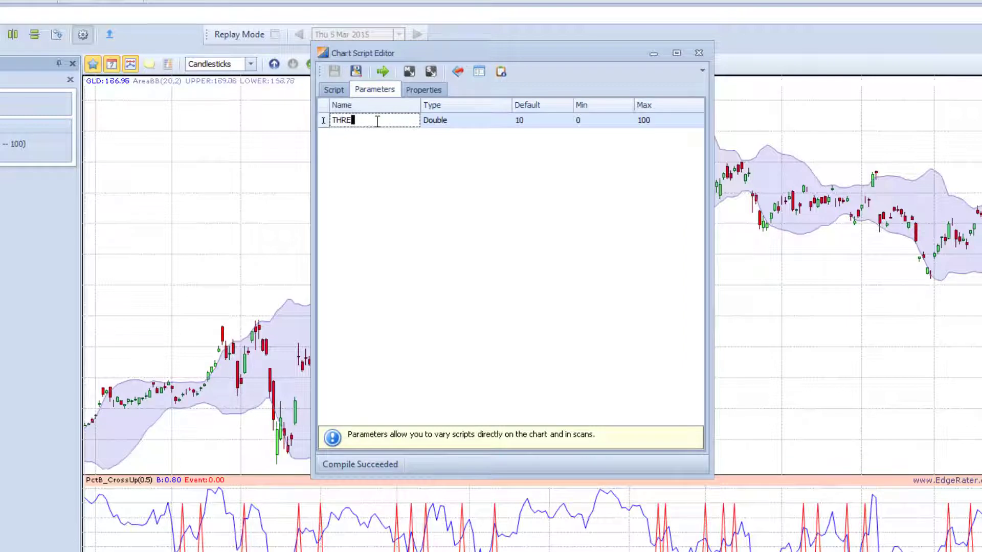
{"action": "type", "text": "SHOLD"}
{"action": "key", "text": "Tab"}
{"action": "key", "text": "Tab"}
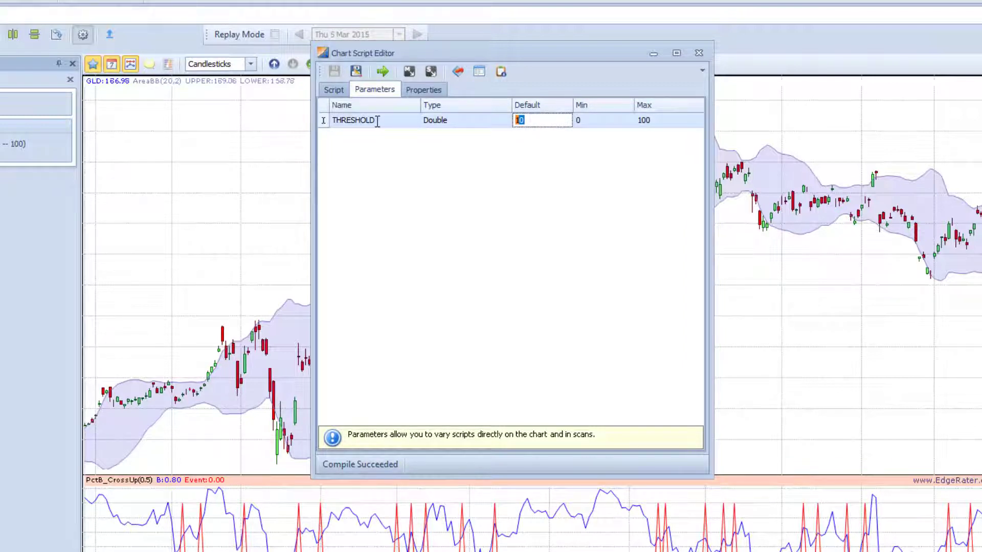
{"action": "type", "text": "1"}
{"action": "key", "text": "Tab"}
{"action": "type", "text": "-100"}
{"action": "key", "text": "Tab"}
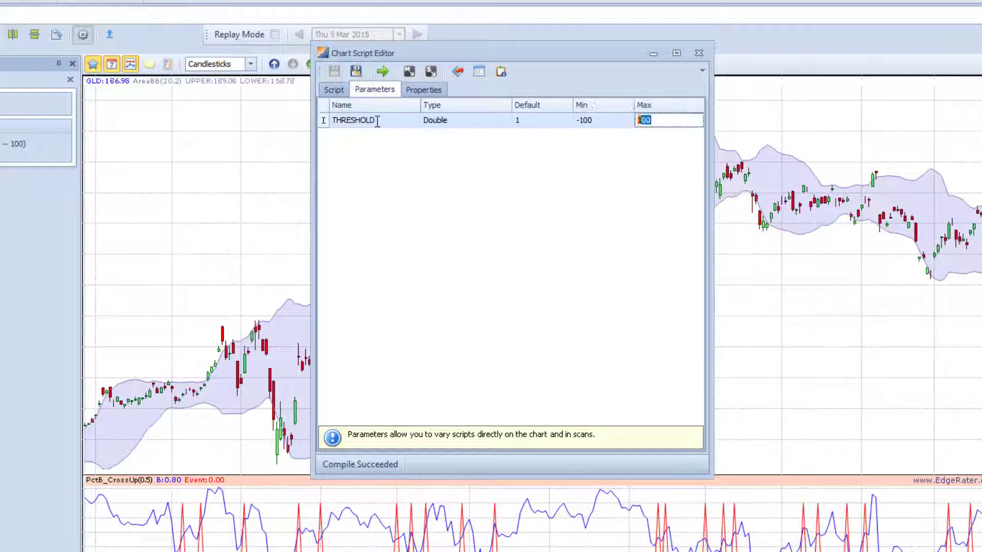
{"action": "key", "text": "Tab"}
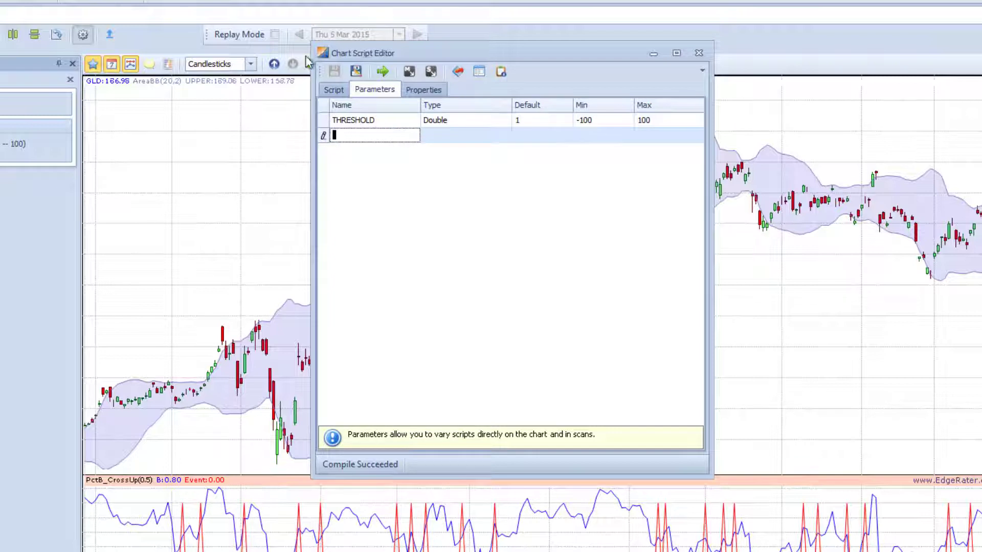
Step: Save the new script under the name PctB_CrossDn
{"action": "left_click", "coordinate": [335, 90]}
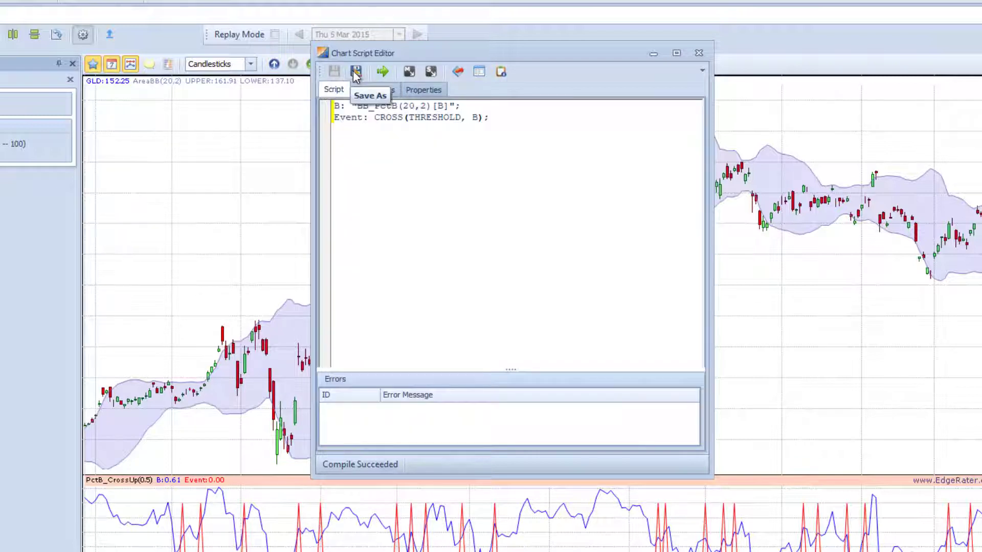
{"action": "left_click", "coordinate": [355, 71]}
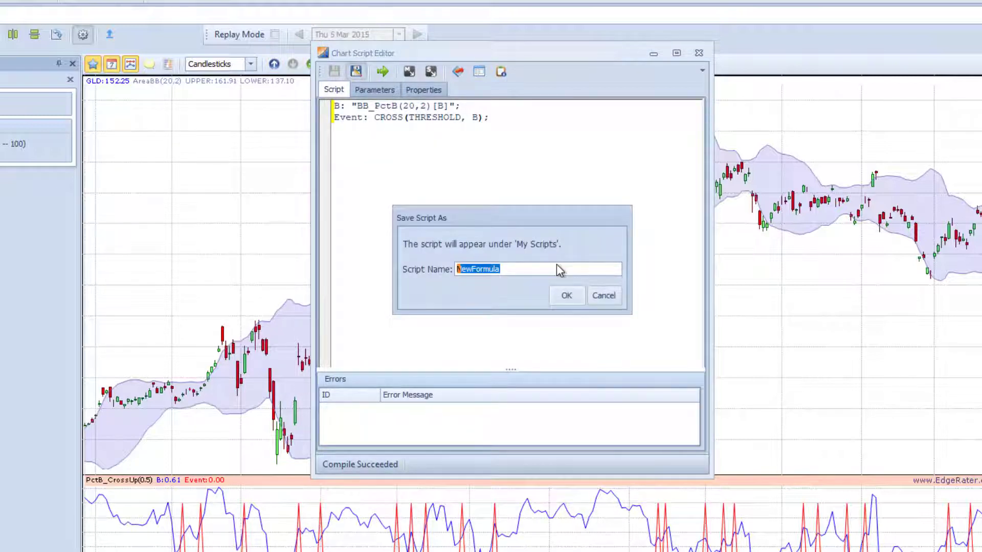
{"action": "type", "text": "PctB_"}
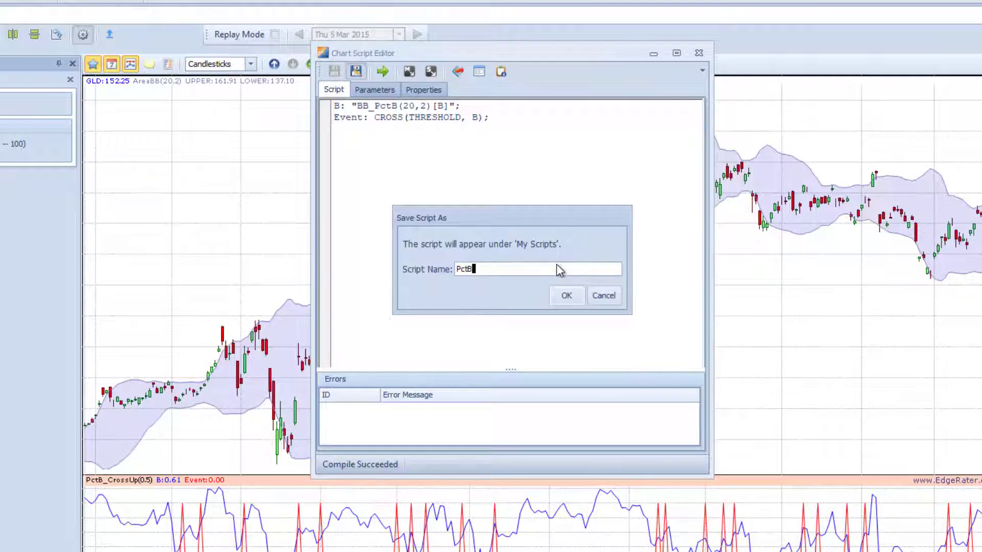
{"action": "type", "text": "CroddD"}
{"action": "key", "text": "BackSpace"}
{"action": "key", "text": "BackSpace"}
{"action": "key", "text": "BackSpace"}
{"action": "type", "text": "ssDn"}
{"action": "left_click", "coordinate": [571, 298]}
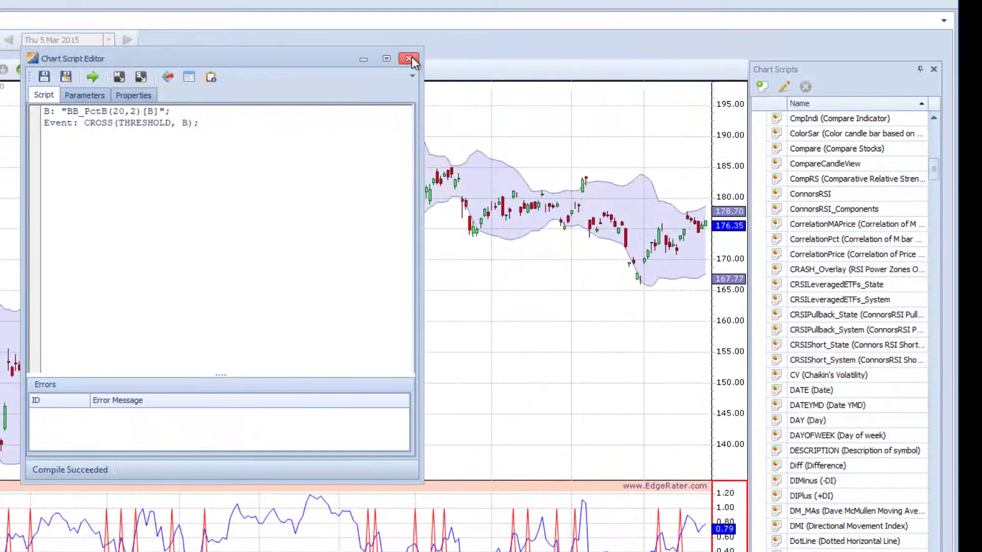
Step: Close the script editor and apply PctB_CrossDn from My Scripts to the GLD chart
{"action": "left_click", "coordinate": [412, 57]}
{"action": "left_click_drag", "start_coordinate": [933, 169], "coordinate": [936, 129]}
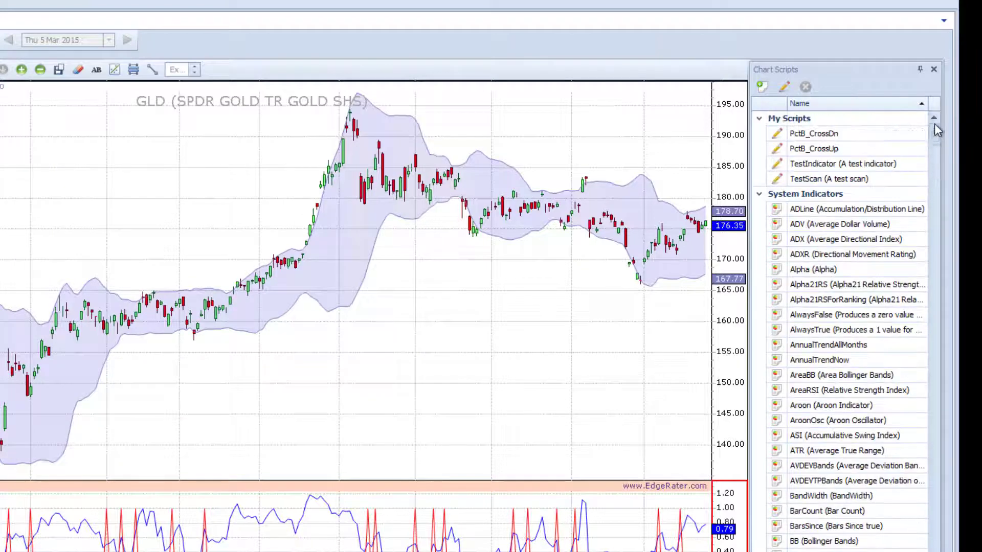
{"action": "double_click", "coordinate": [829, 135]}
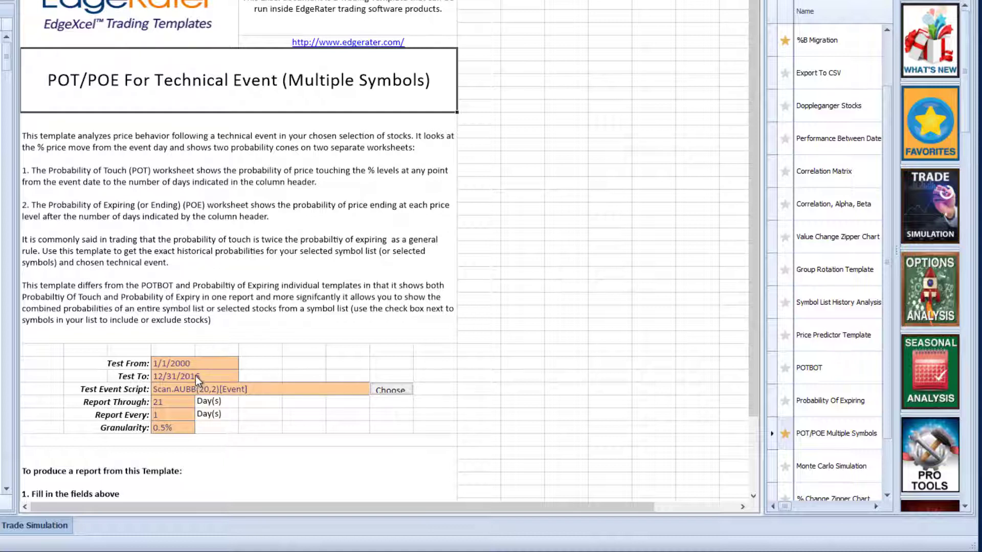
Step: Set the Test To date of the POT/POE Multiple Symbols template to 12/31/2020
{"action": "left_click", "coordinate": [204, 378]}
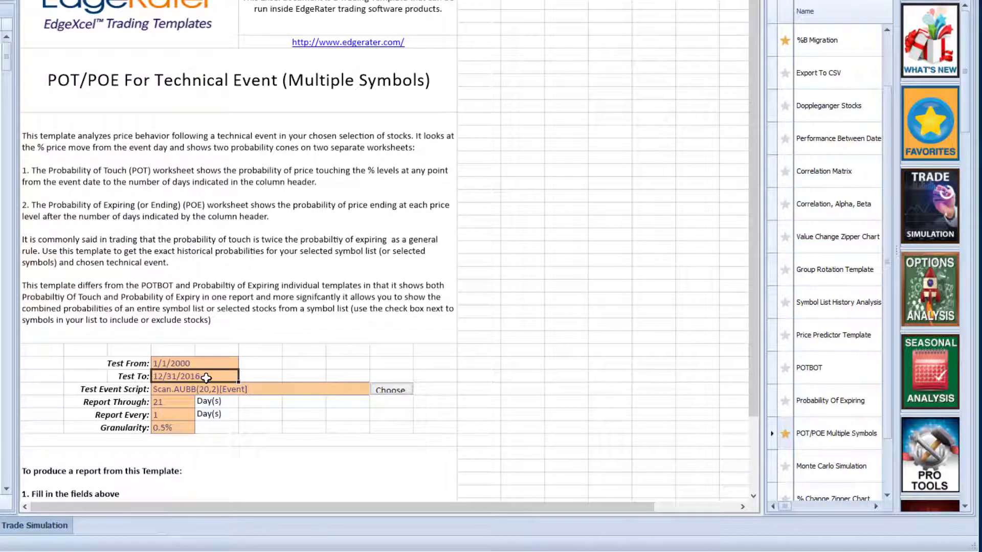
{"action": "type", "text": "12/"}
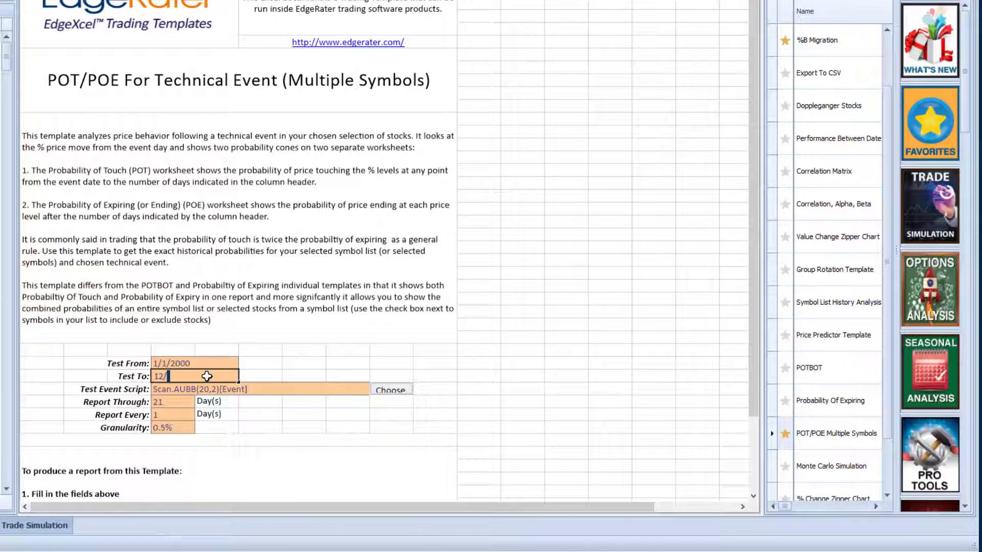
{"action": "type", "text": "31/2020"}
{"action": "key", "text": "Tab"}
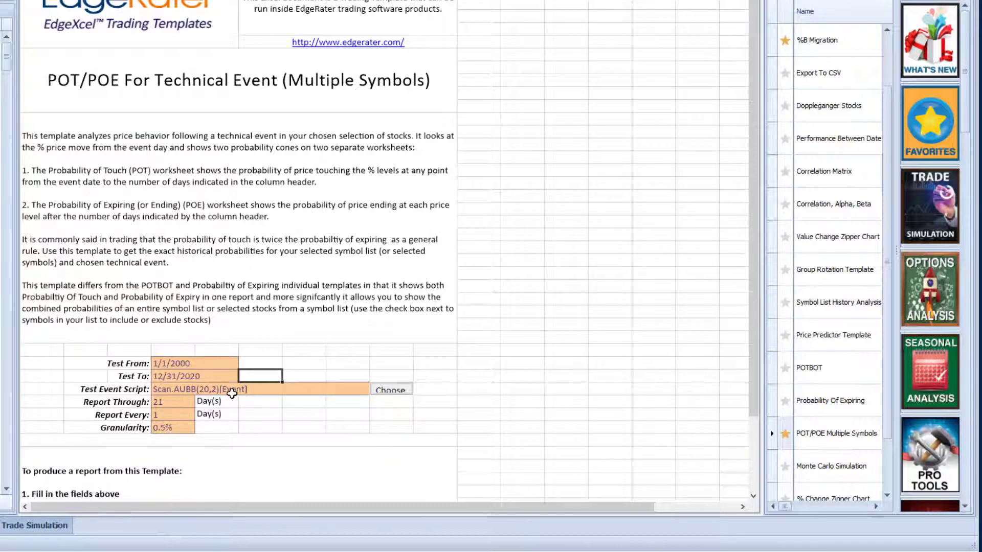
Step: Choose the Event output of PctB_CrossUp, with THRESHOLD at 1, as the template's test event script
{"action": "left_click", "coordinate": [213, 390]}
{"action": "left_click", "coordinate": [391, 391]}
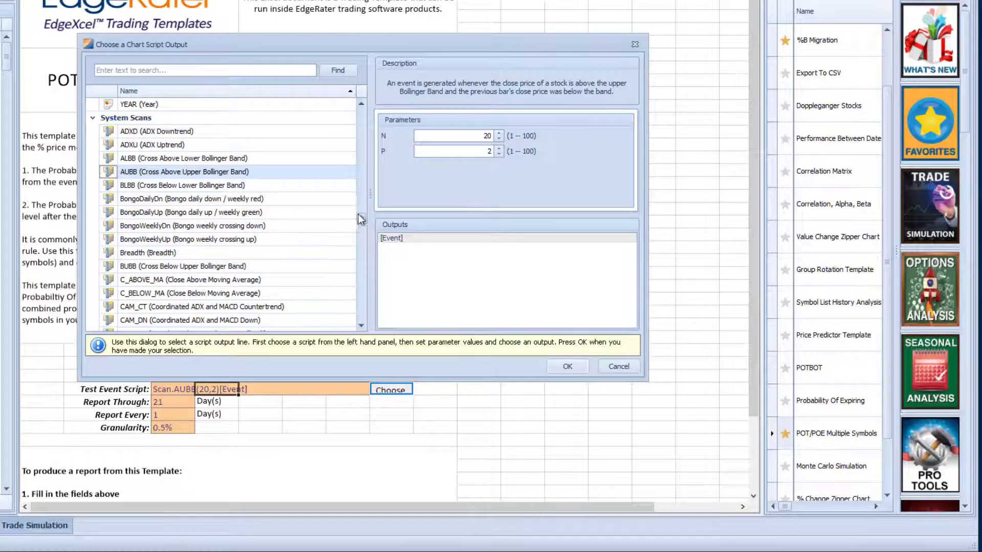
{"action": "left_click_drag", "start_coordinate": [360, 216], "coordinate": [360, 109]}
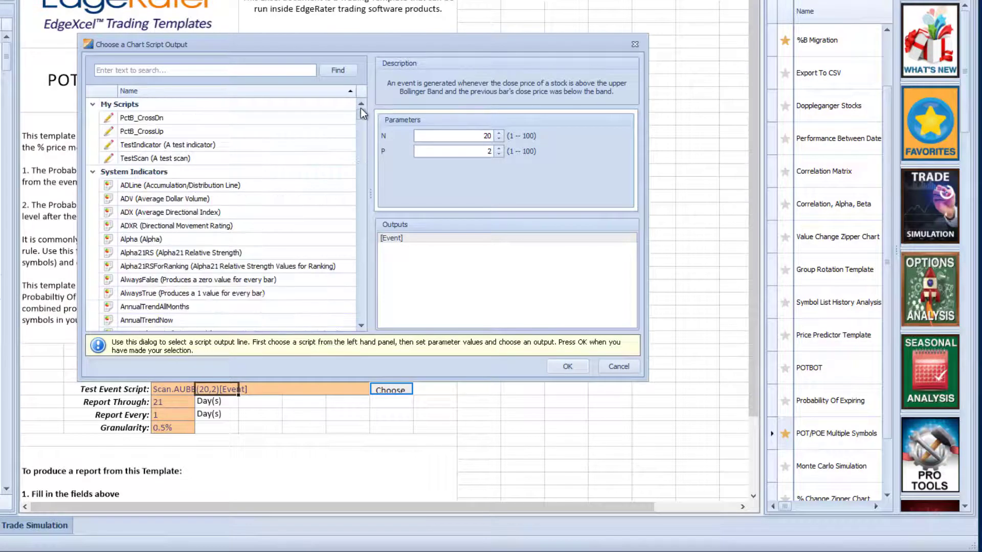
{"action": "left_click", "coordinate": [167, 134]}
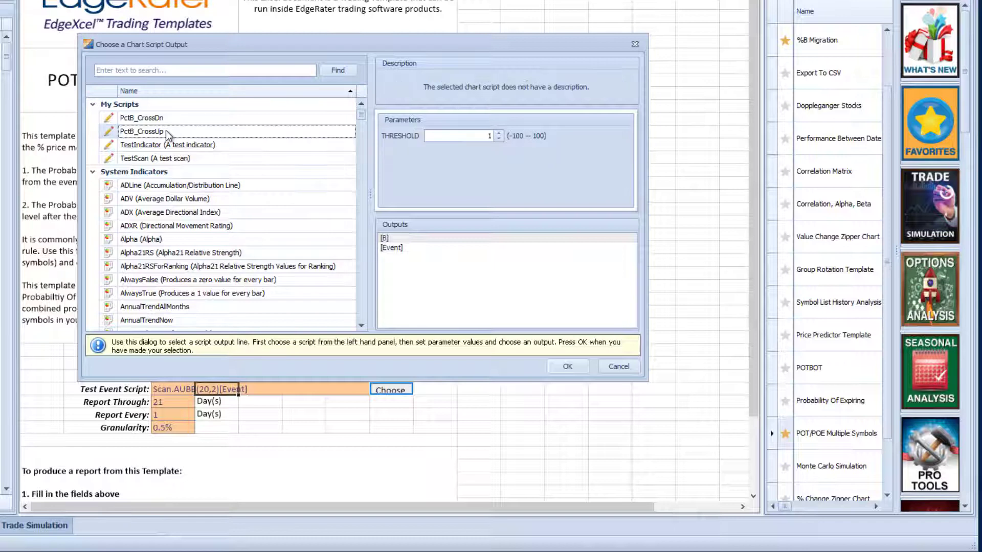
{"action": "left_click", "coordinate": [392, 248]}
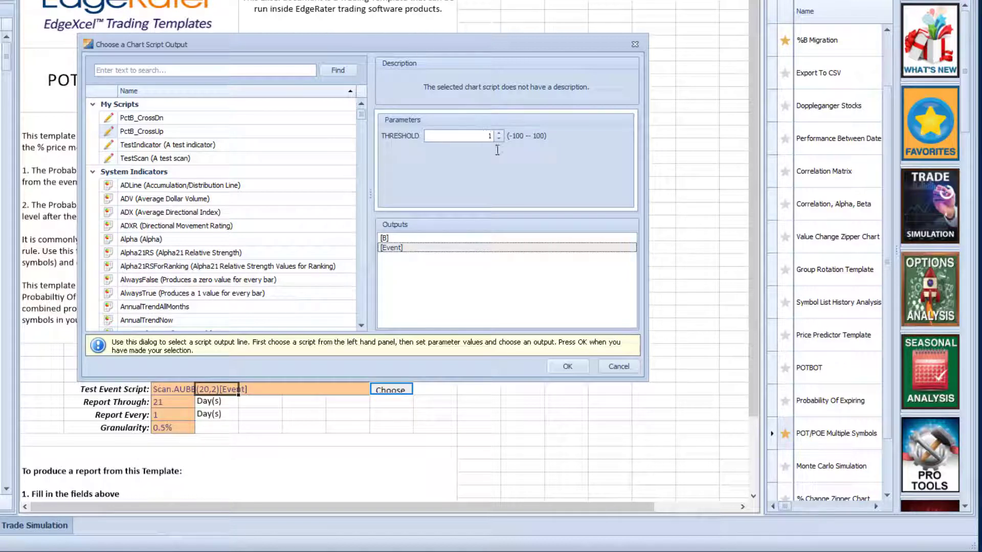
{"action": "left_click", "coordinate": [570, 370]}
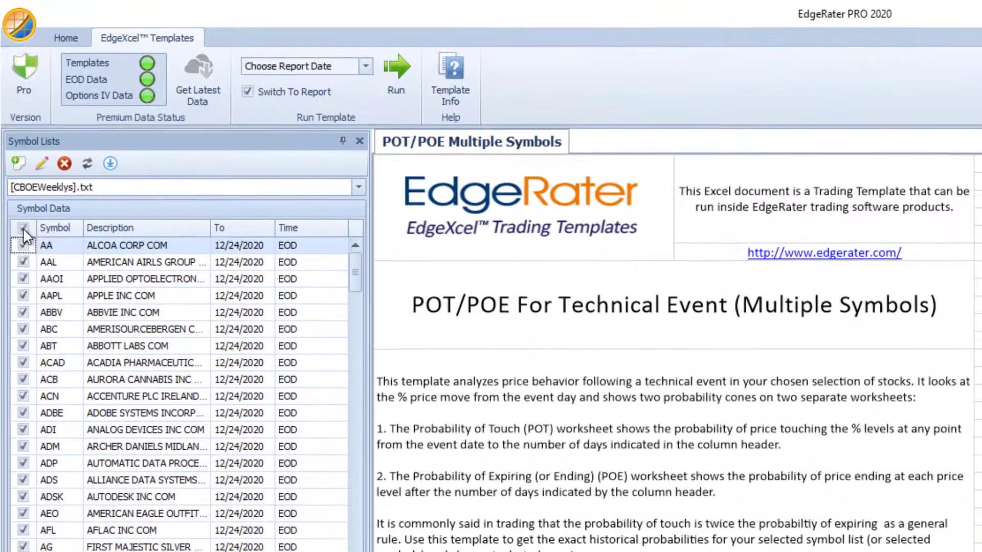
Step: Select only GLD in the [CBOEWeeklys].txt symbol list and run the POT/POE Multiple Symbols template
{"action": "left_click", "coordinate": [14, 132]}
{"action": "left_click", "coordinate": [166, 352]}
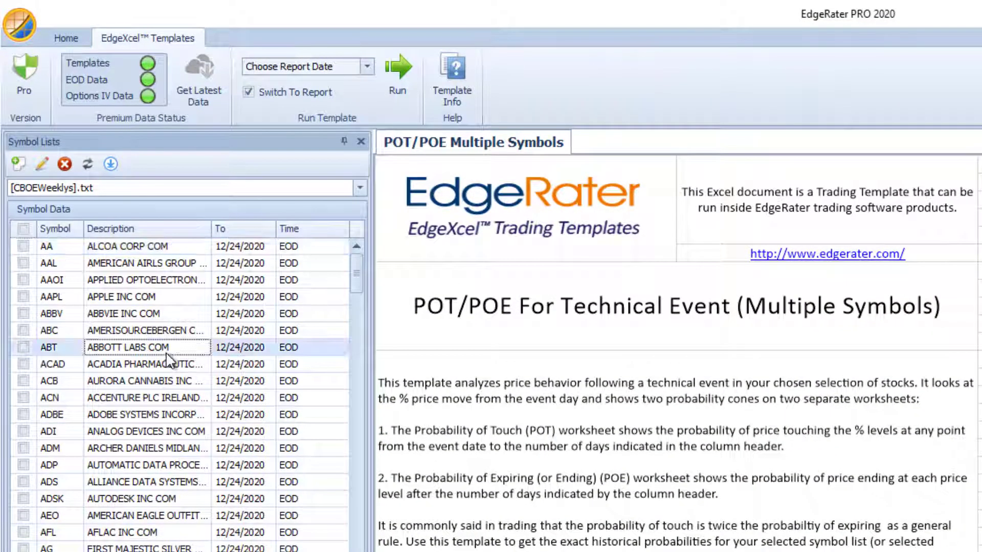
{"action": "key", "text": "ctrl+f"}
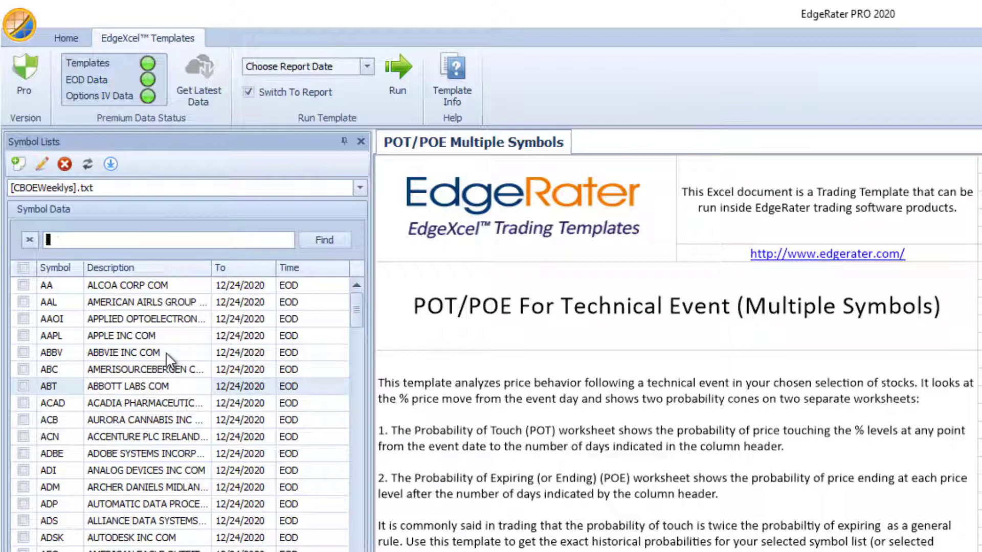
{"action": "type", "text": "GLD"}
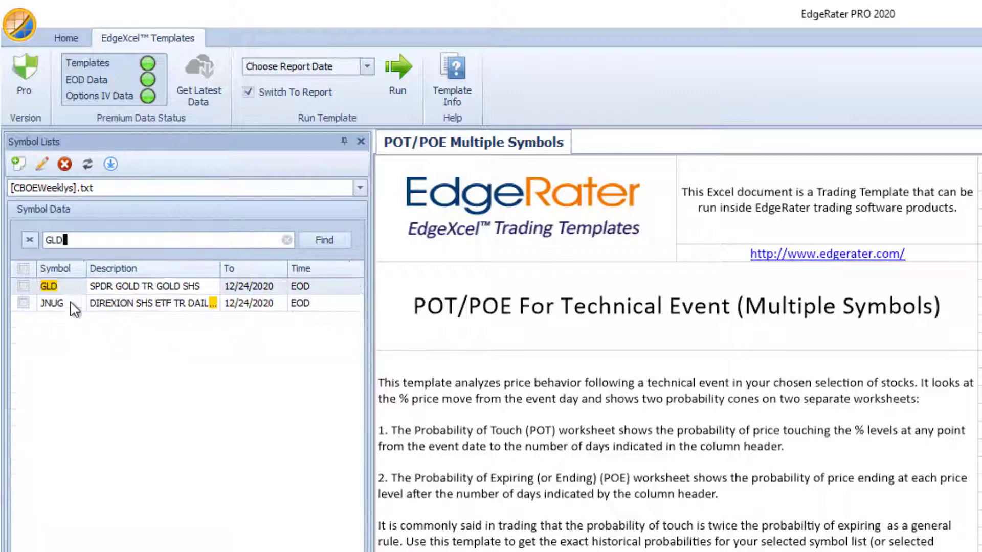
{"action": "left_click", "coordinate": [23, 286]}
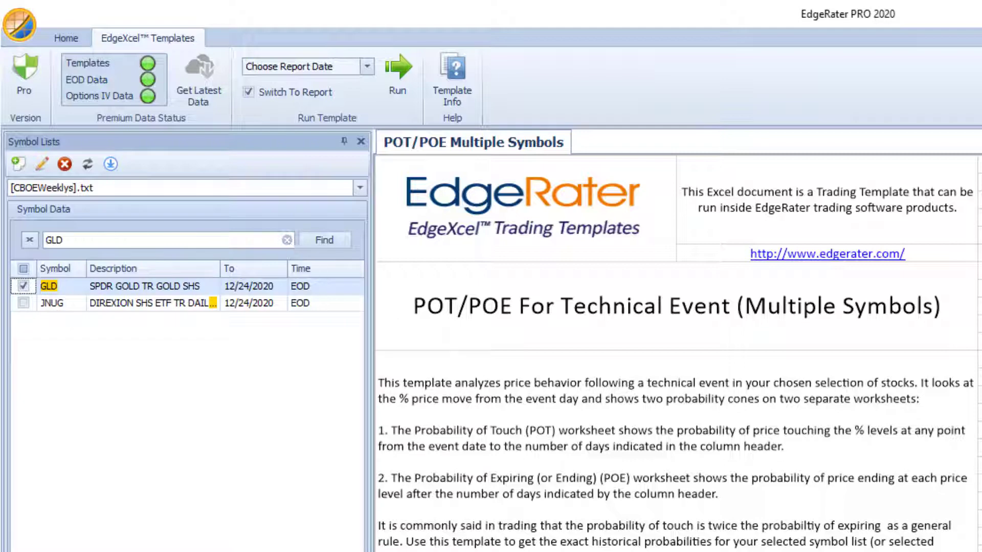
{"action": "left_click", "coordinate": [407, 73]}
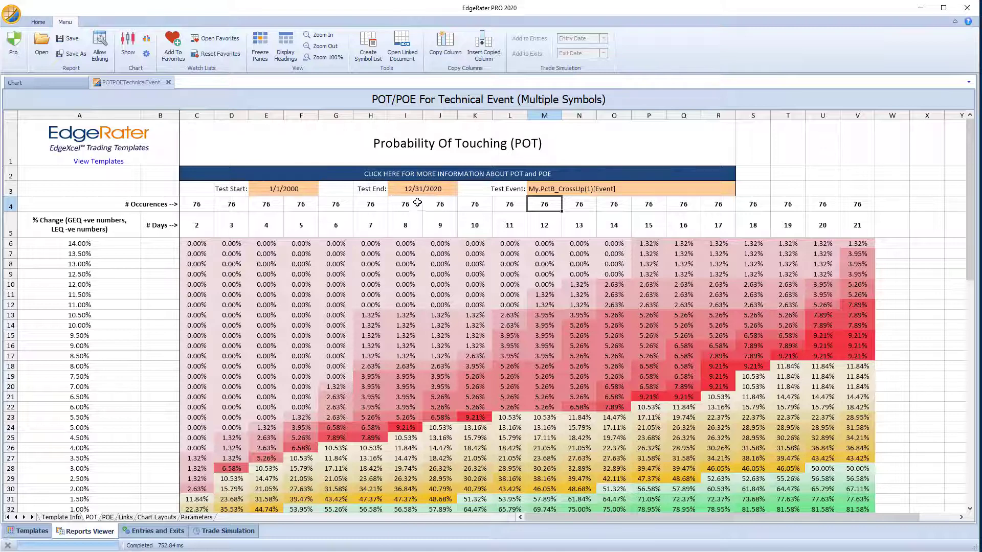
Step: Compare the POE and POT worksheets, and highlight the two 0.00% change rows on the POT worksheet
{"action": "left_click", "coordinate": [107, 517]}
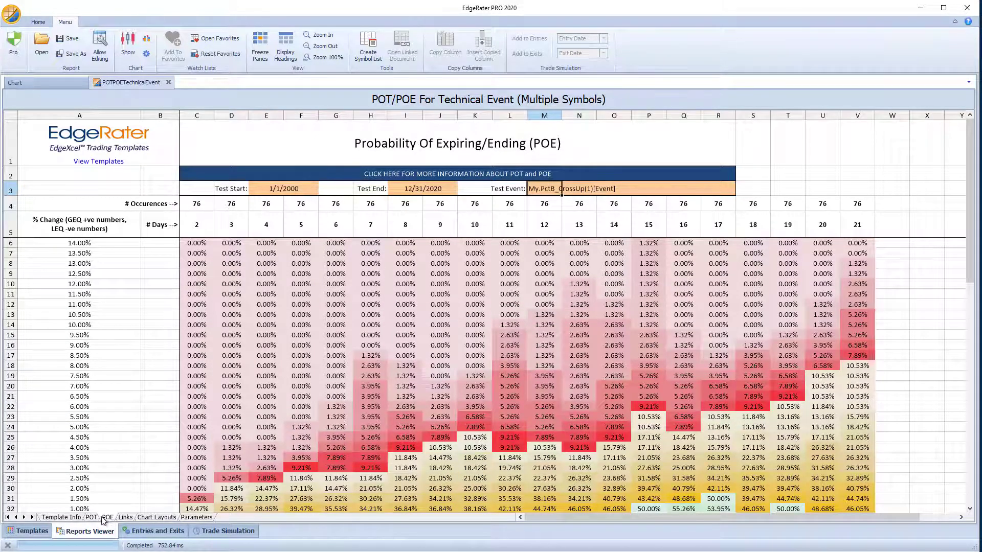
{"action": "left_click", "coordinate": [91, 517]}
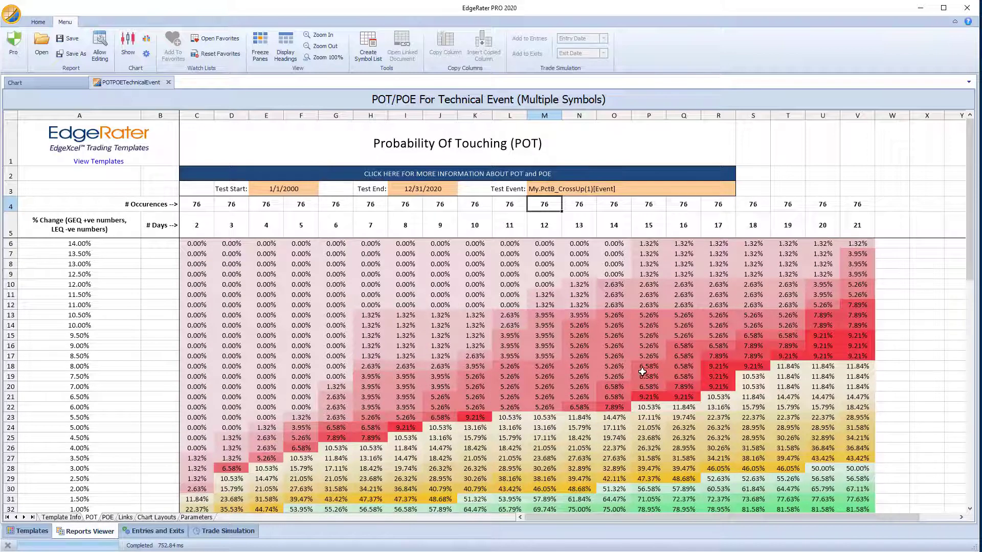
{"action": "scroll", "coordinate": [975, 242], "scroll_direction": "down", "scroll_amount": 2}
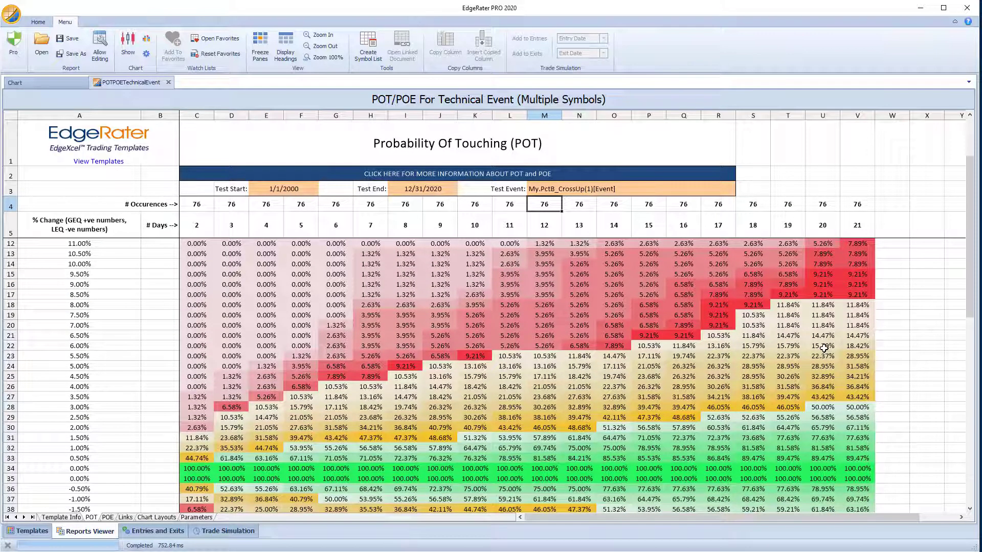
{"action": "scroll", "coordinate": [824, 348], "scroll_direction": "down", "scroll_amount": 2, "text": "ctrl"}
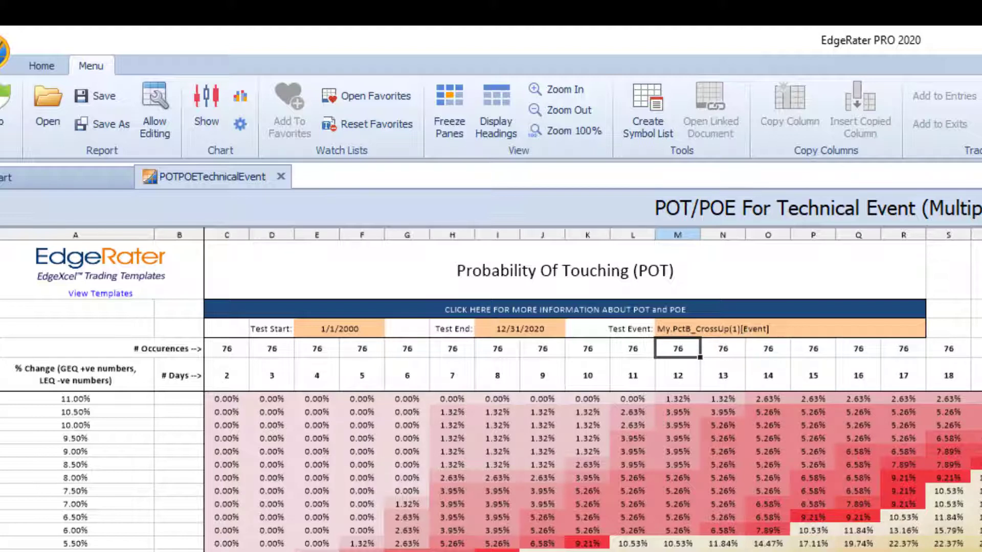
{"action": "key", "text": "ctrl+a"}
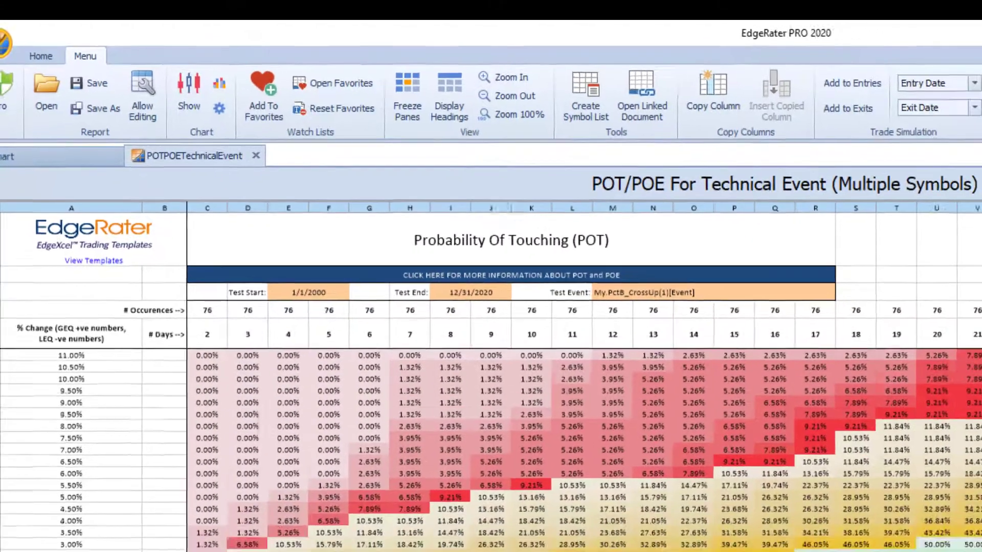
{"action": "left_click_drag", "start_coordinate": [57, 360], "coordinate": [62, 365]}
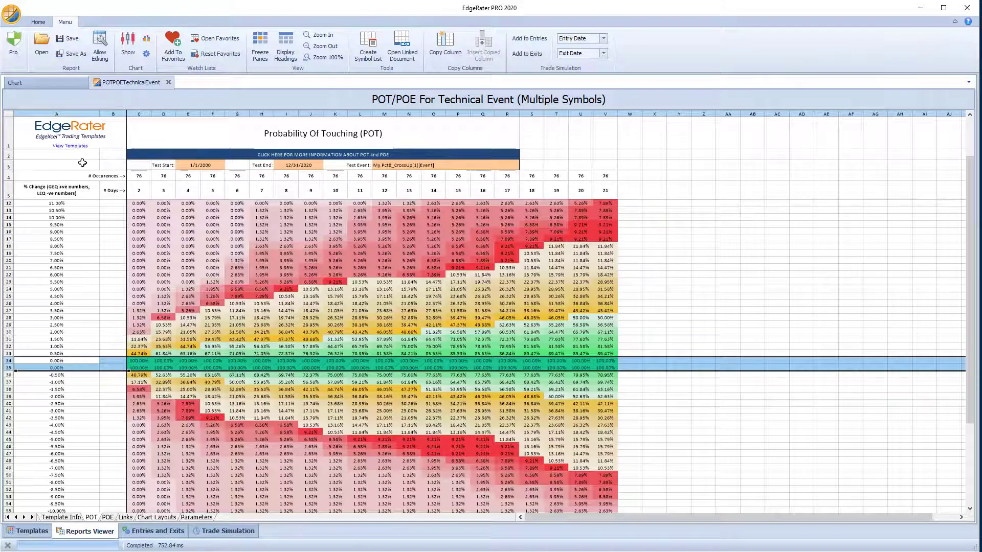
{"action": "scroll", "coordinate": [173, 323], "scroll_direction": "up", "scroll_amount": 1}
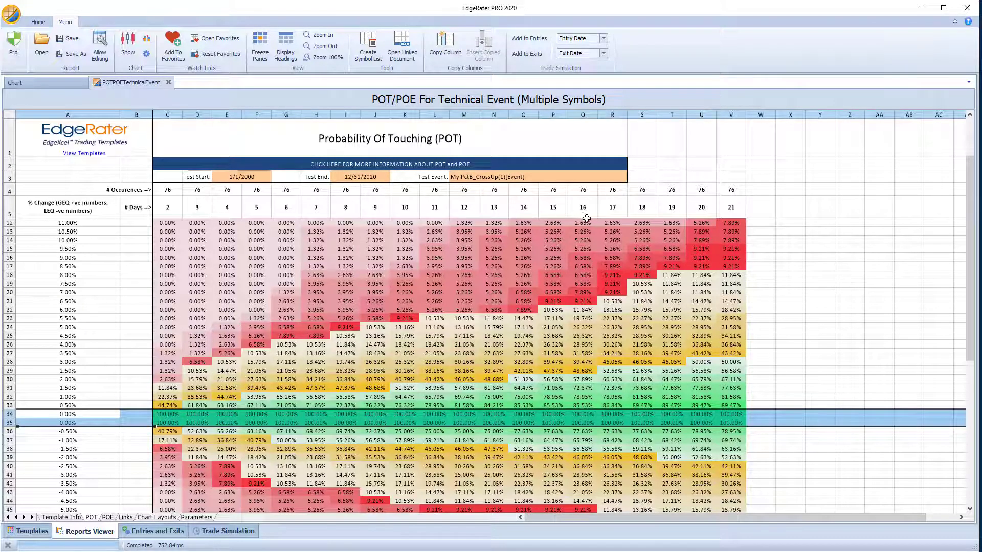
Step: Review the POE probabilities around 0% change and compare them with the same rows on the POT worksheet
{"action": "left_click", "coordinate": [108, 518]}
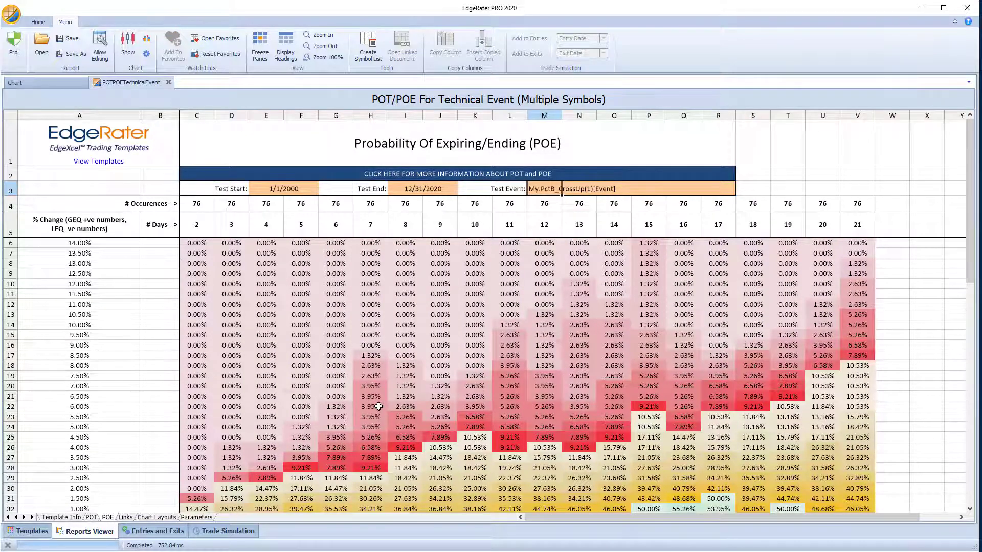
{"action": "scroll", "coordinate": [378, 407], "scroll_direction": "down", "scroll_amount": 4}
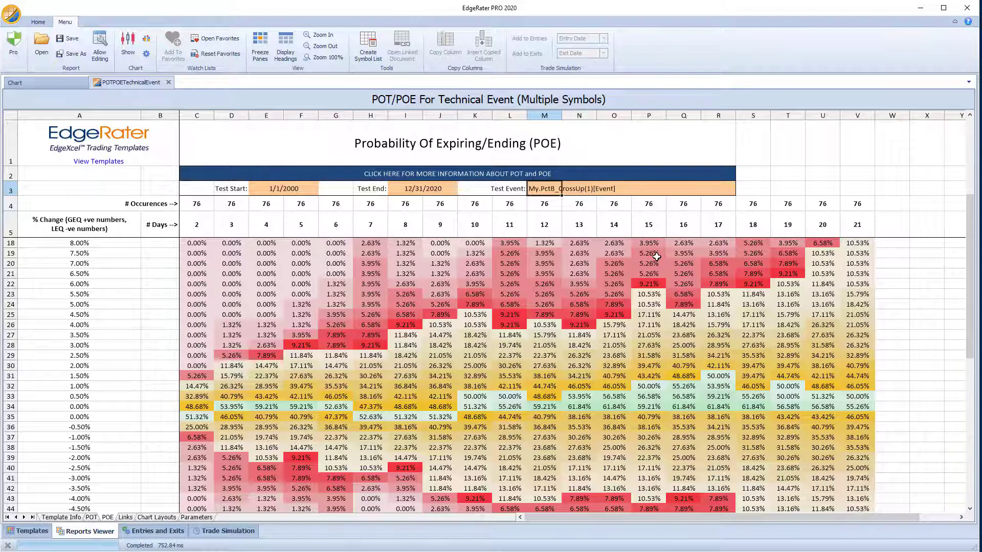
{"action": "scroll", "coordinate": [552, 304], "scroll_direction": "up", "scroll_amount": 1}
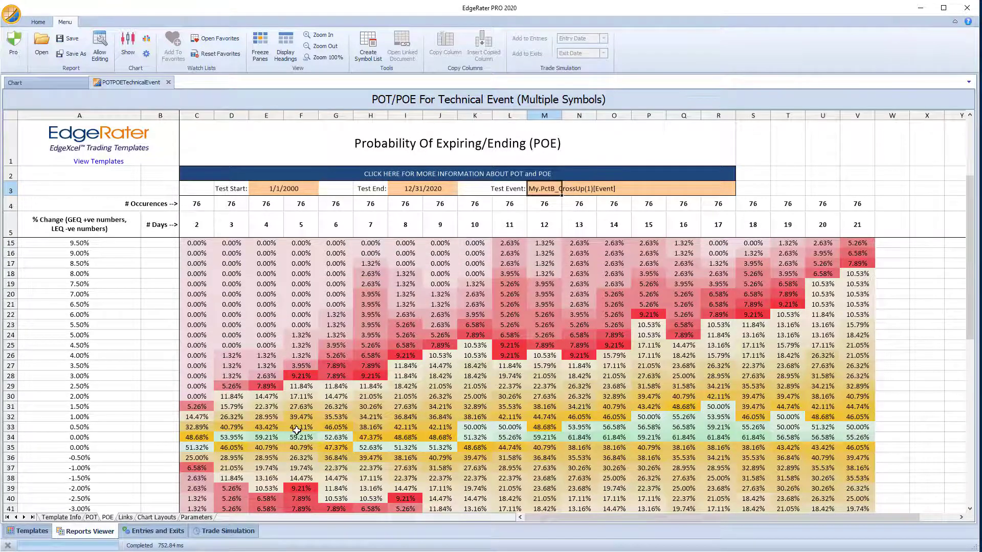
{"action": "left_click", "coordinate": [92, 519]}
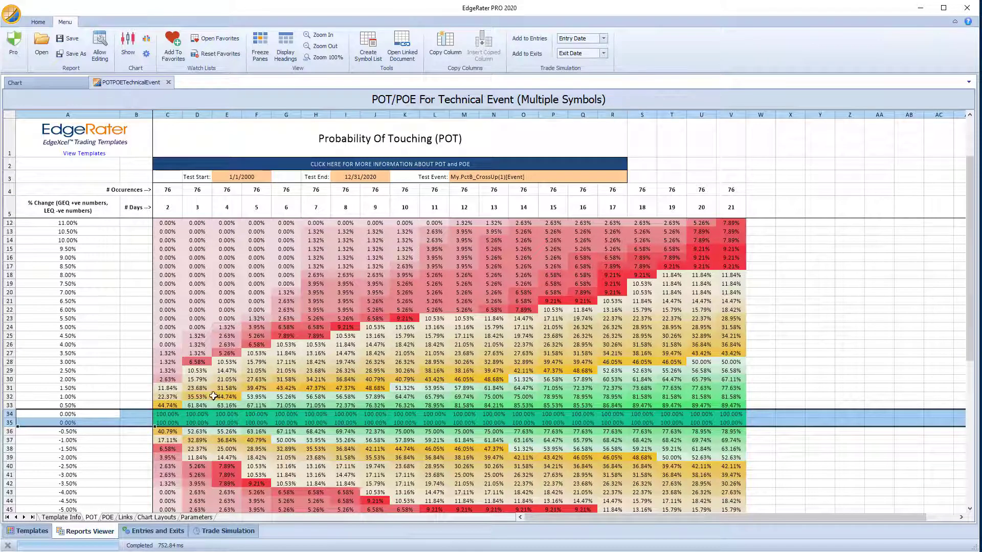
{"action": "scroll", "coordinate": [235, 383], "scroll_direction": "down", "scroll_amount": 1}
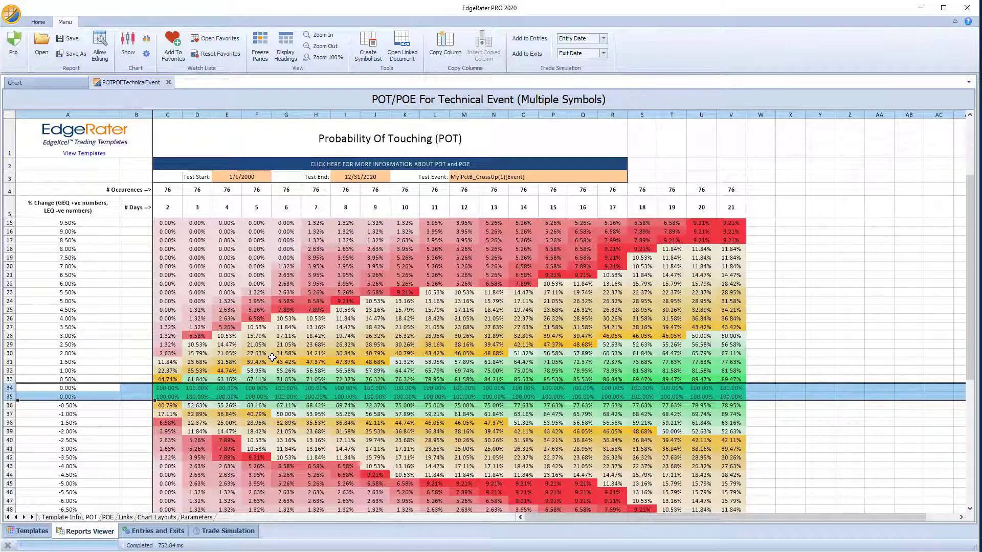
{"action": "scroll", "coordinate": [322, 349], "scroll_direction": "up", "scroll_amount": 1, "text": "ctrl"}
{"action": "scroll", "coordinate": [361, 348], "scroll_direction": "down", "scroll_amount": 2}
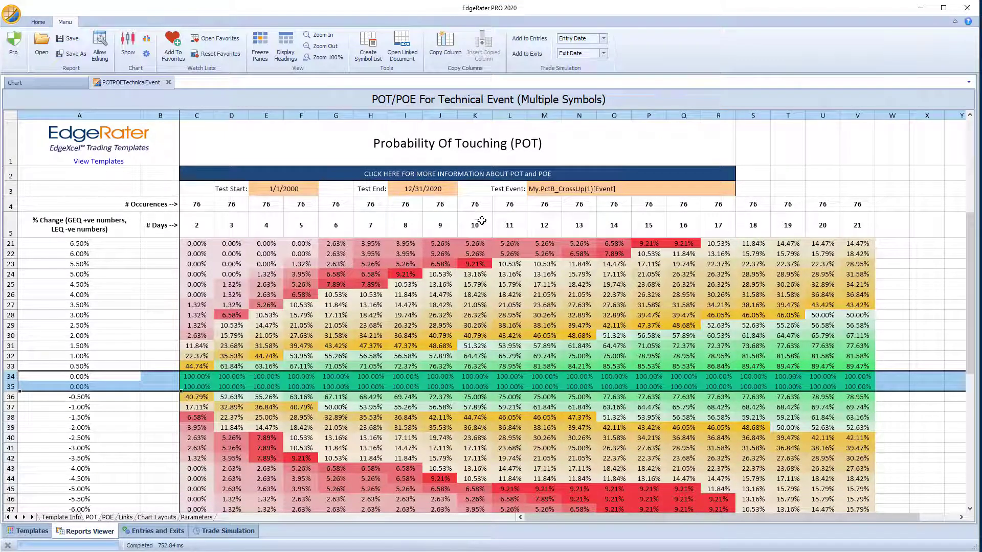
Step: Examine the 10-day POT column at the 0.50%, 5.50% and -4.50% change levels, and look over the whole probability cone
{"action": "left_click", "coordinate": [474, 111]}
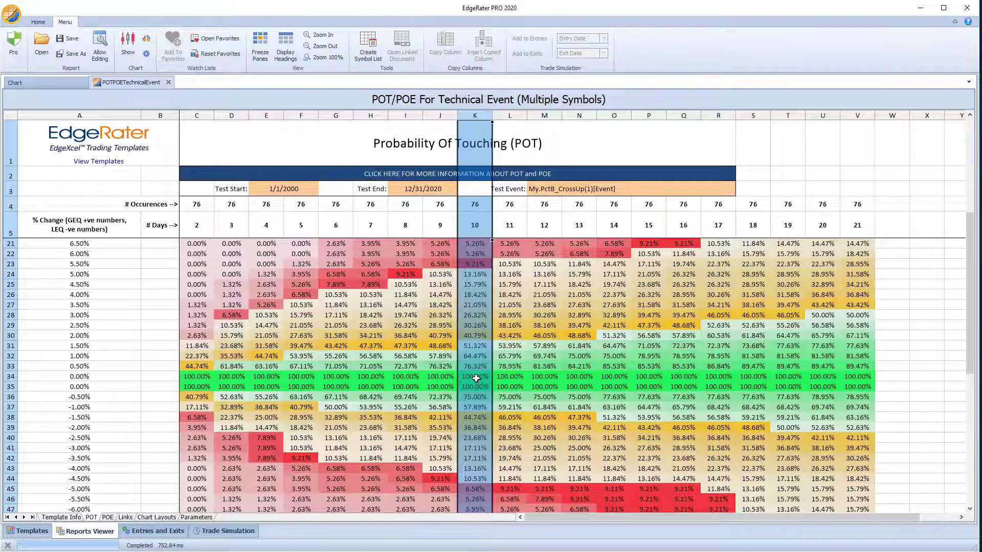
{"action": "left_click", "coordinate": [4, 365]}
{"action": "left_click", "coordinate": [479, 367]}
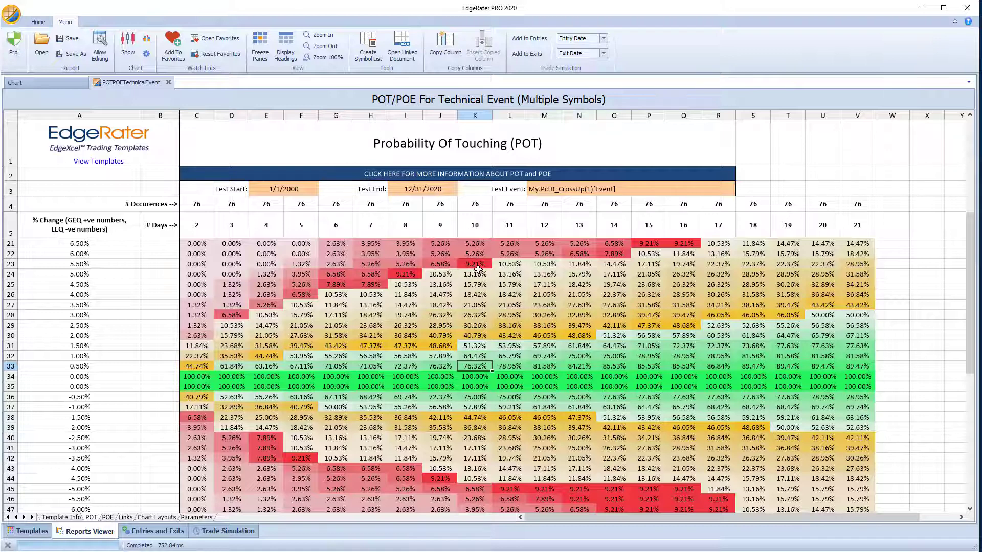
{"action": "left_click", "coordinate": [481, 265]}
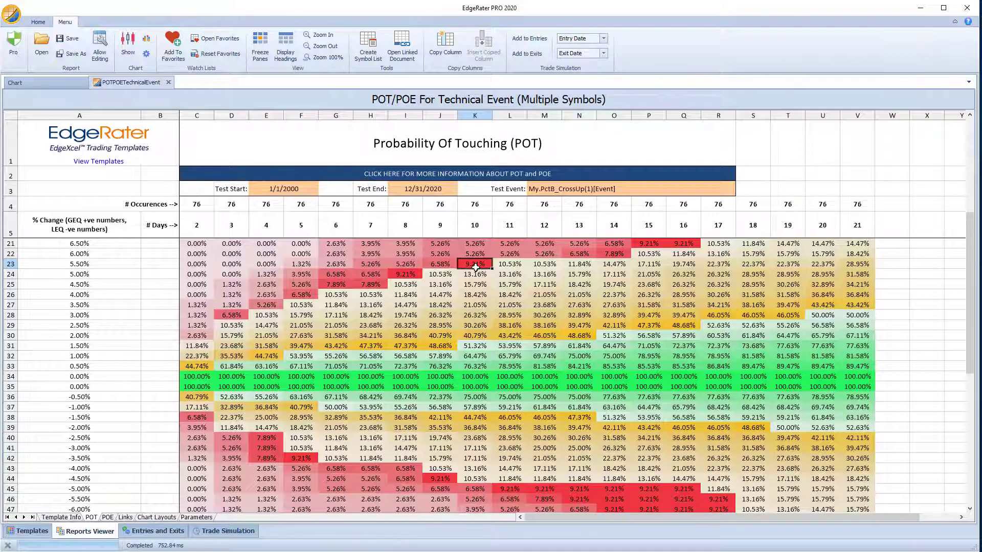
{"action": "left_click", "coordinate": [478, 479]}
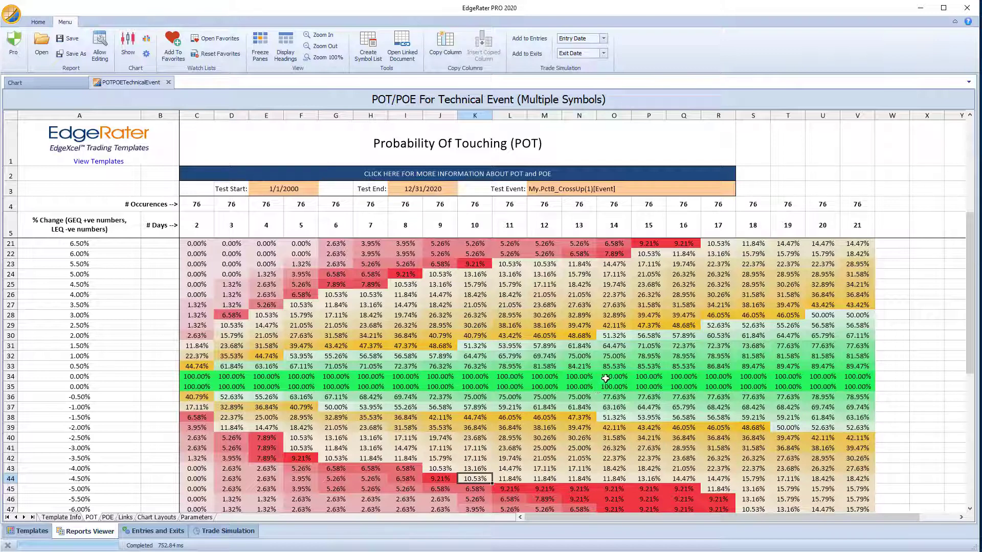
{"action": "left_click", "coordinate": [602, 362]}
{"action": "scroll", "coordinate": [602, 362], "scroll_direction": "down", "scroll_amount": 2}
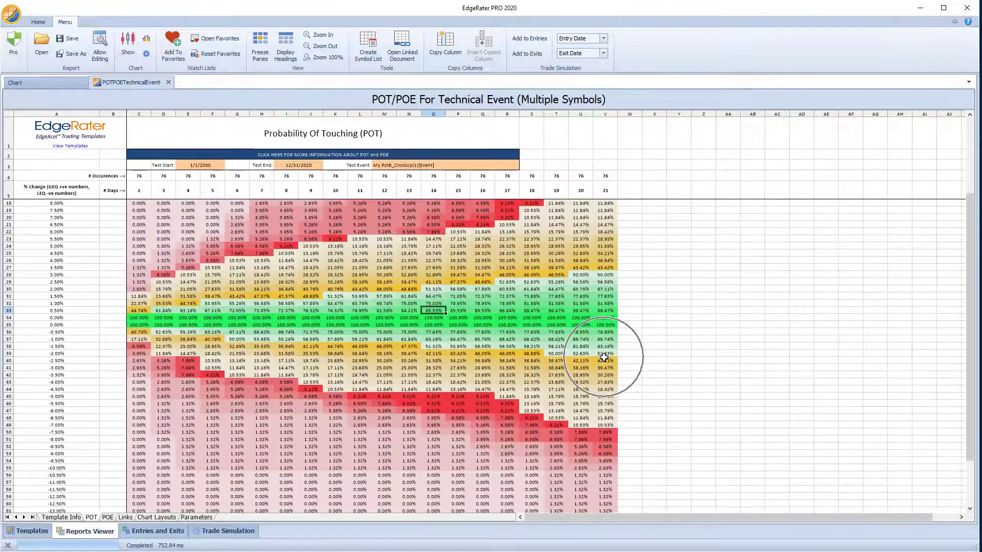
{"action": "scroll", "coordinate": [604, 357], "scroll_direction": "down", "scroll_amount": 2}
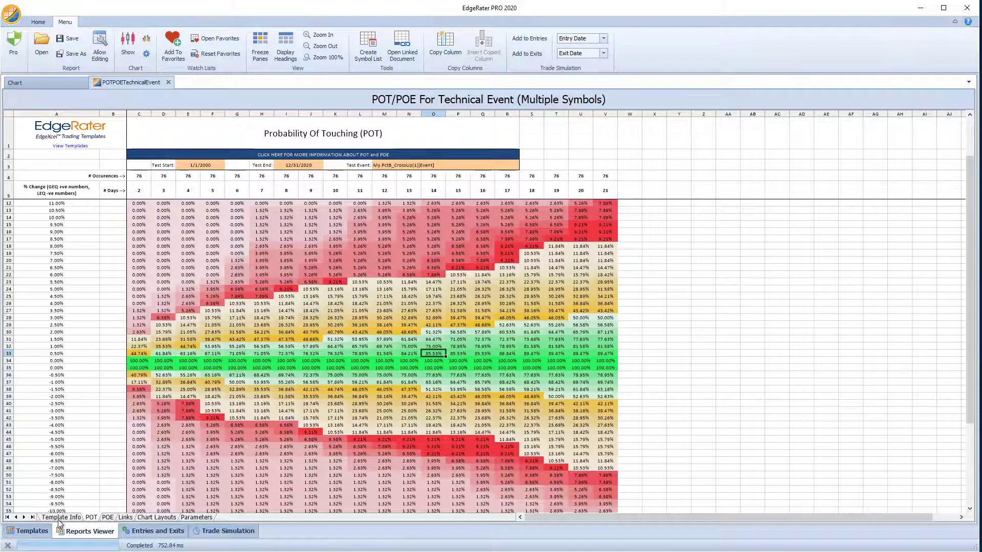
Step: Set the THRESHOLD of the PctB_CrossUp test event to 0 in the template and run the report again
{"action": "left_click", "coordinate": [39, 535]}
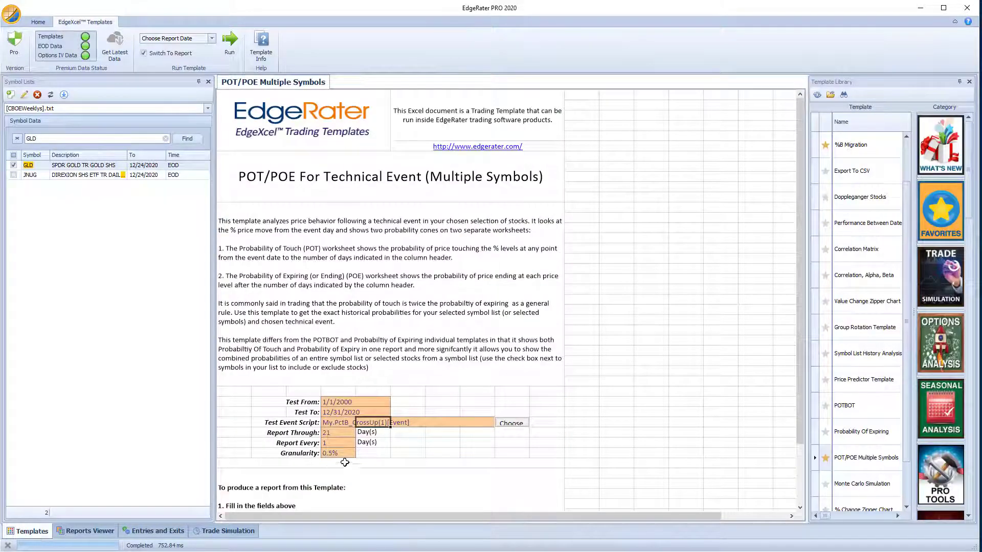
{"action": "left_click", "coordinate": [521, 424]}
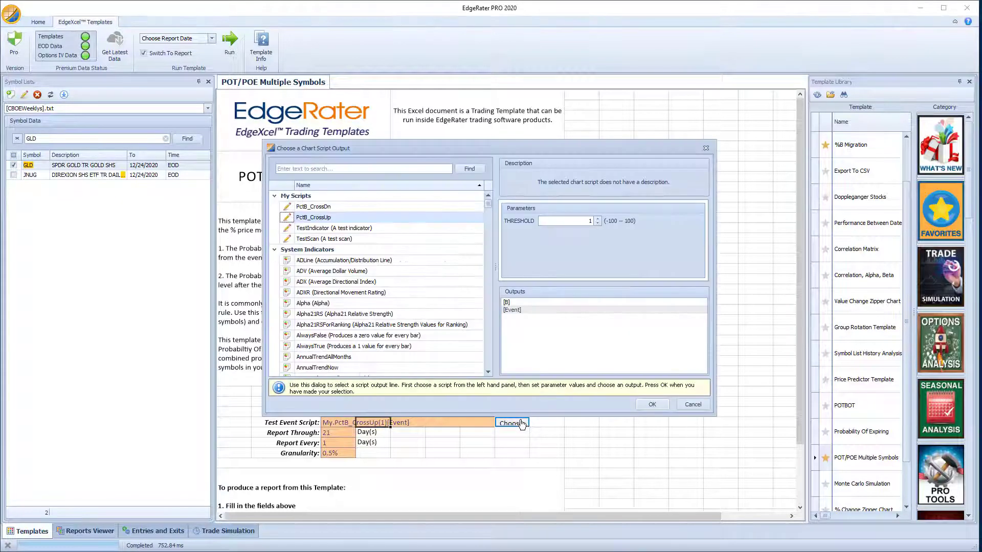
{"action": "double_click", "coordinate": [587, 220]}
{"action": "left_click", "coordinate": [597, 224]}
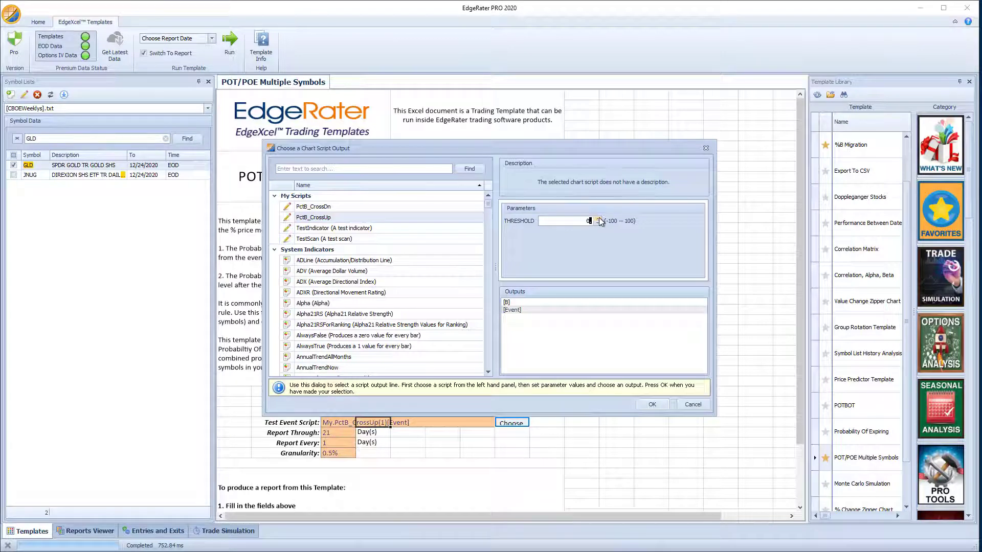
{"action": "left_click", "coordinate": [650, 405]}
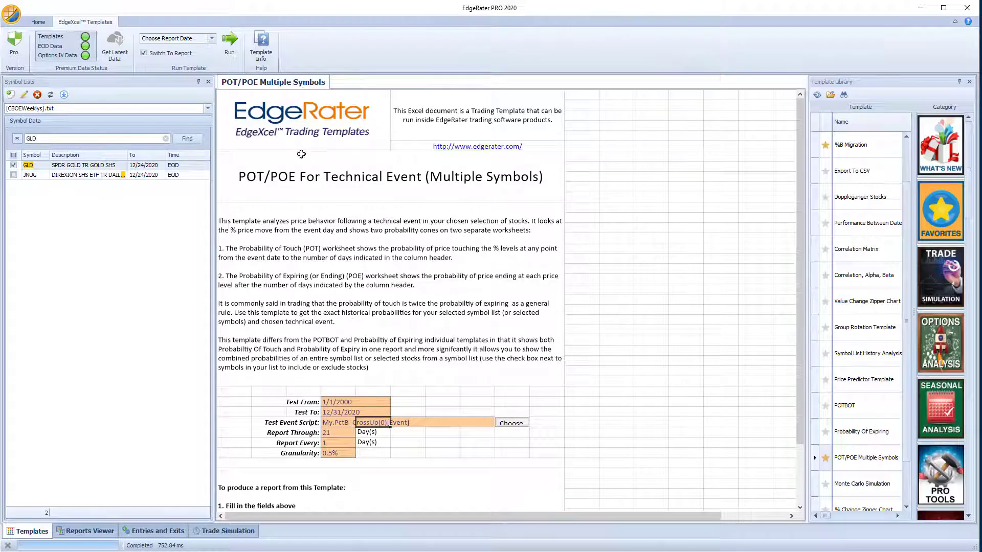
{"action": "left_click", "coordinate": [229, 48]}
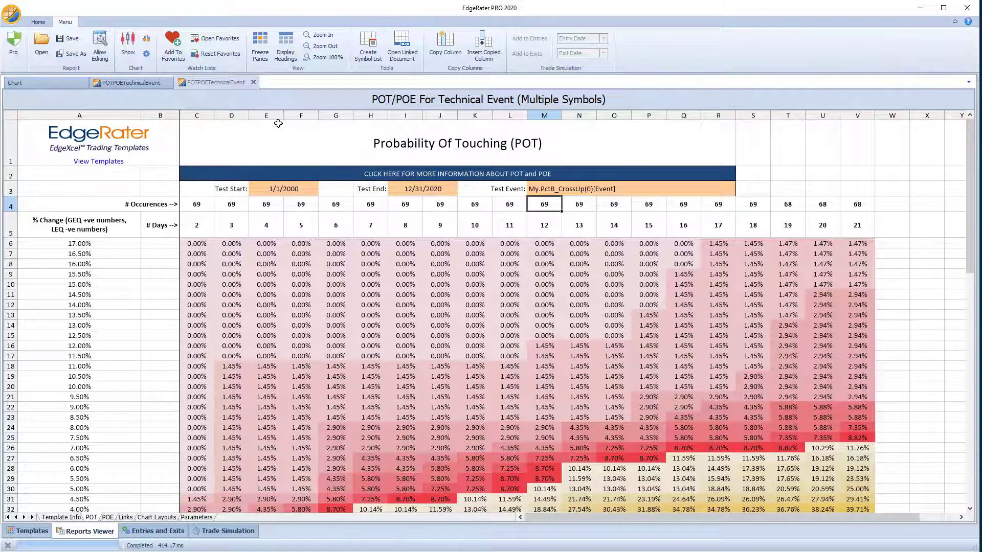
Step: Place the PctB_CrossUp(0) report beside the PctB_CrossUp(1) report and narrow column A in the PctB_CrossUp(1) report
{"action": "scroll", "coordinate": [738, 269], "scroll_direction": "down", "scroll_amount": 6}
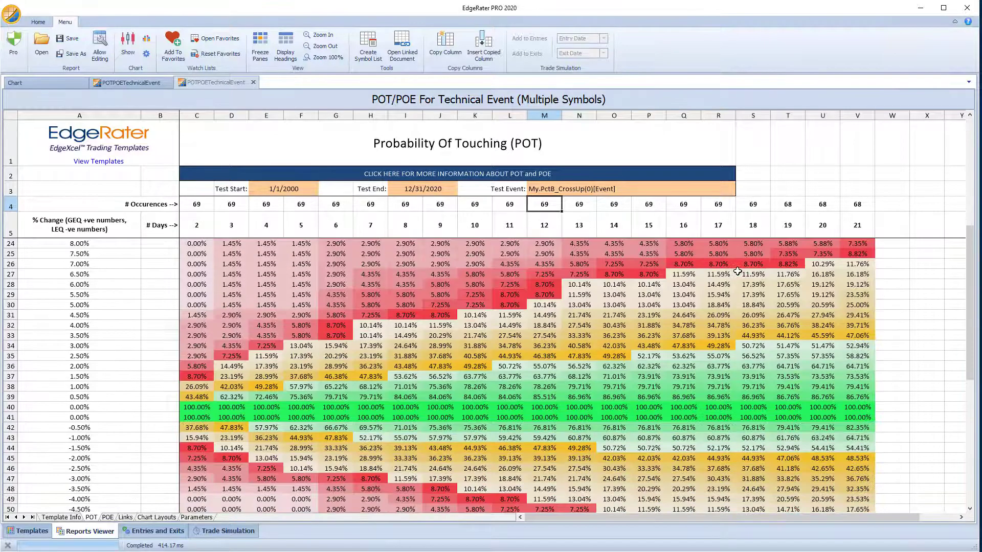
{"action": "scroll", "coordinate": [753, 298], "scroll_direction": "down", "scroll_amount": 1}
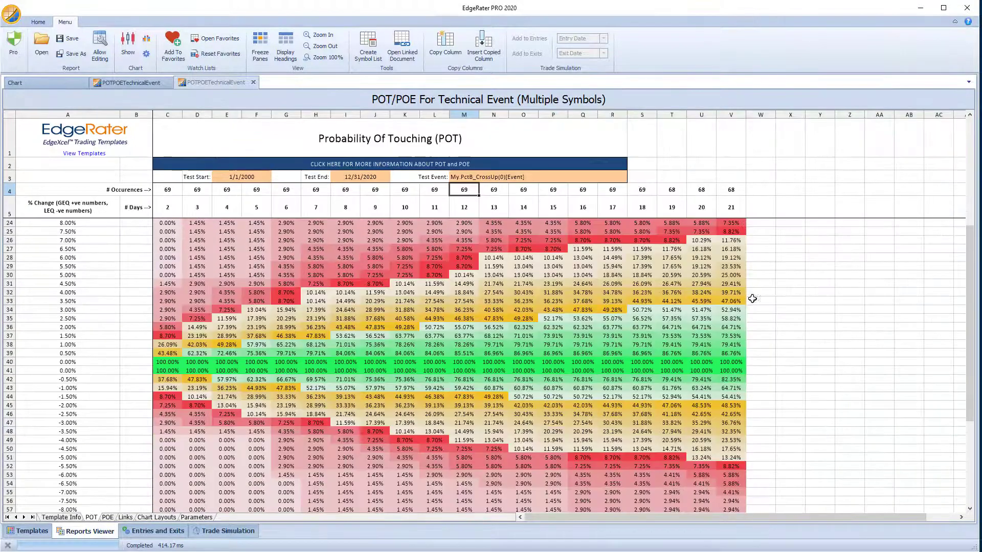
{"action": "scroll", "coordinate": [752, 297], "scroll_direction": "down", "scroll_amount": 1}
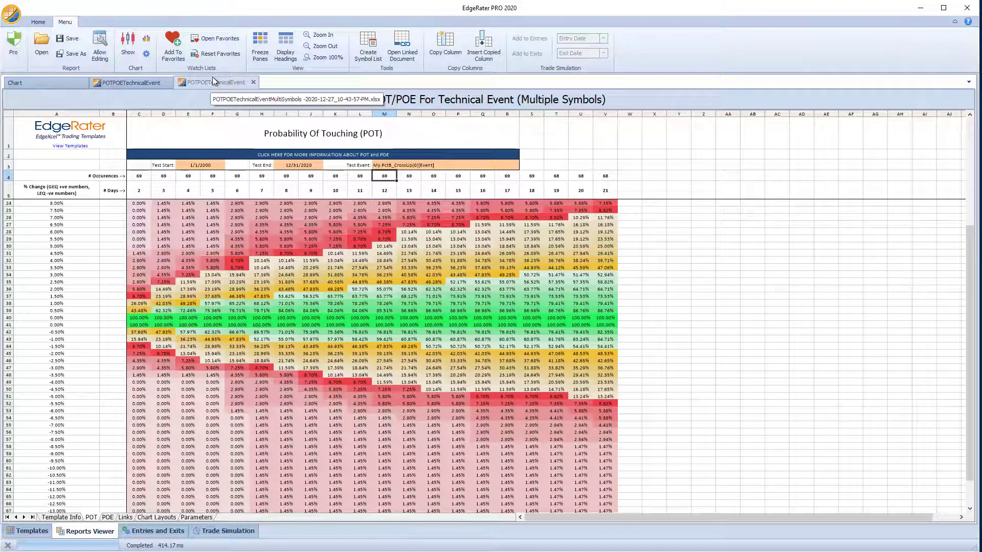
{"action": "mouse_move", "coordinate": [217, 85]}
{"action": "left_mouse_down"}
{"action": "mouse_move", "coordinate": [305, 177]}
{"action": "mouse_move", "coordinate": [507, 302]}
{"action": "left_mouse_up"}
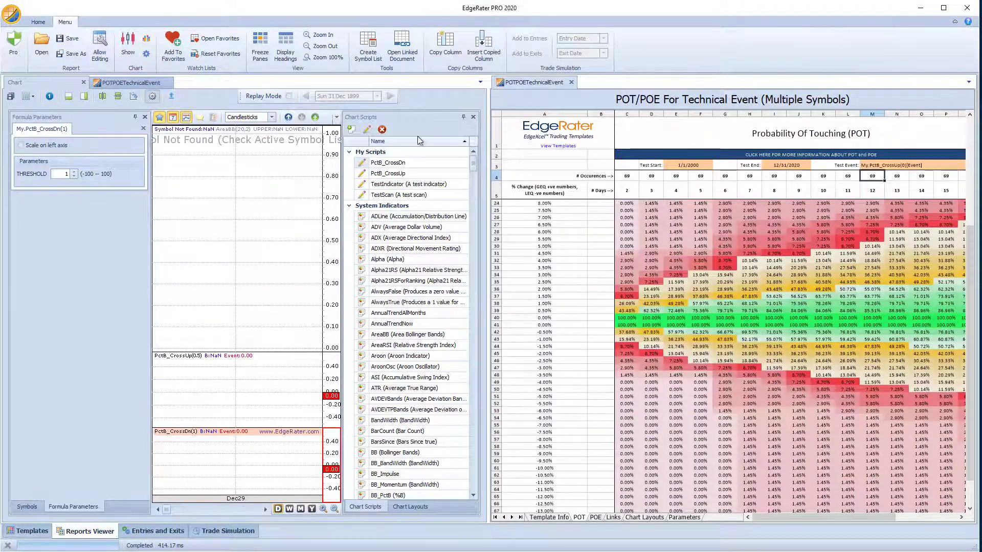
{"action": "left_click", "coordinate": [164, 83]}
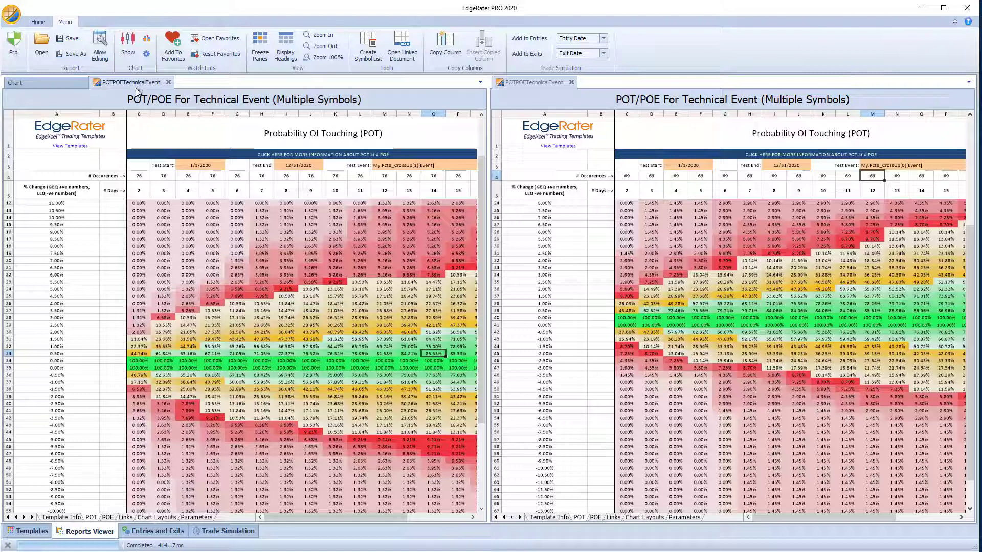
{"action": "left_click_drag", "start_coordinate": [101, 113], "coordinate": [45, 114]}
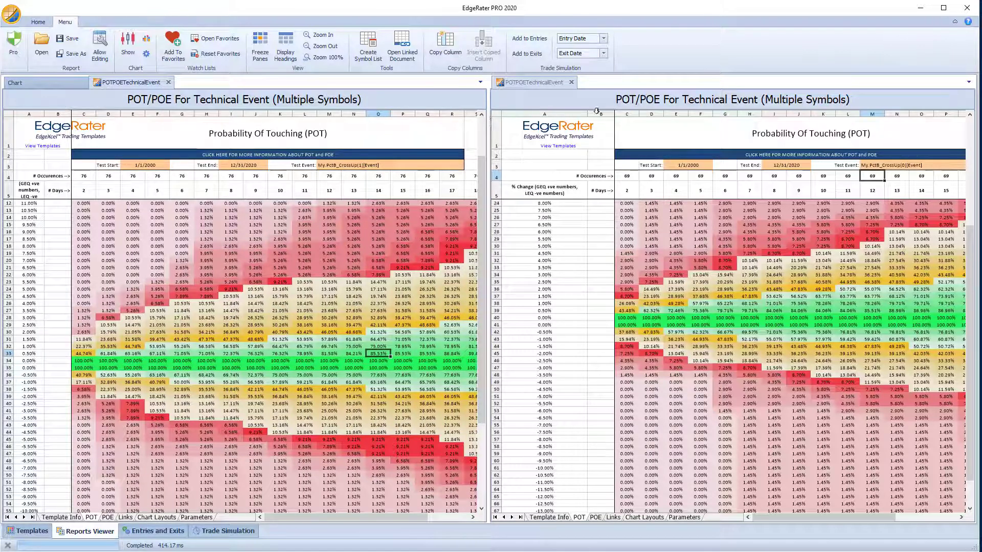
Step: Narrow column A in the PctB_CrossUp(0) report and line up the 0.00% change rows of both reports
{"action": "left_click_drag", "start_coordinate": [588, 114], "coordinate": [539, 114]}
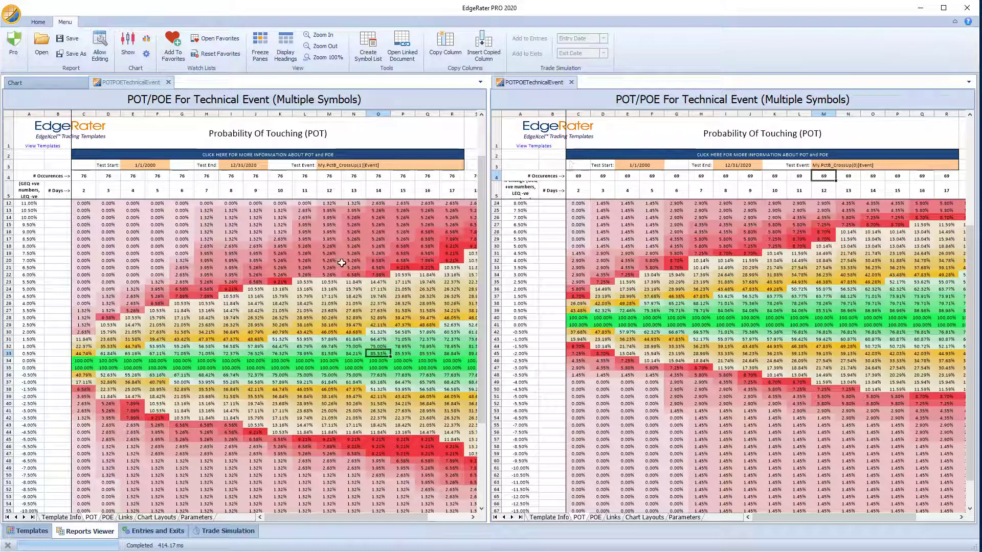
{"action": "left_click", "coordinate": [481, 509]}
{"action": "left_click", "coordinate": [482, 509]}
{"action": "left_click", "coordinate": [482, 510]}
{"action": "left_click", "coordinate": [482, 509]}
{"action": "left_click", "coordinate": [482, 509]}
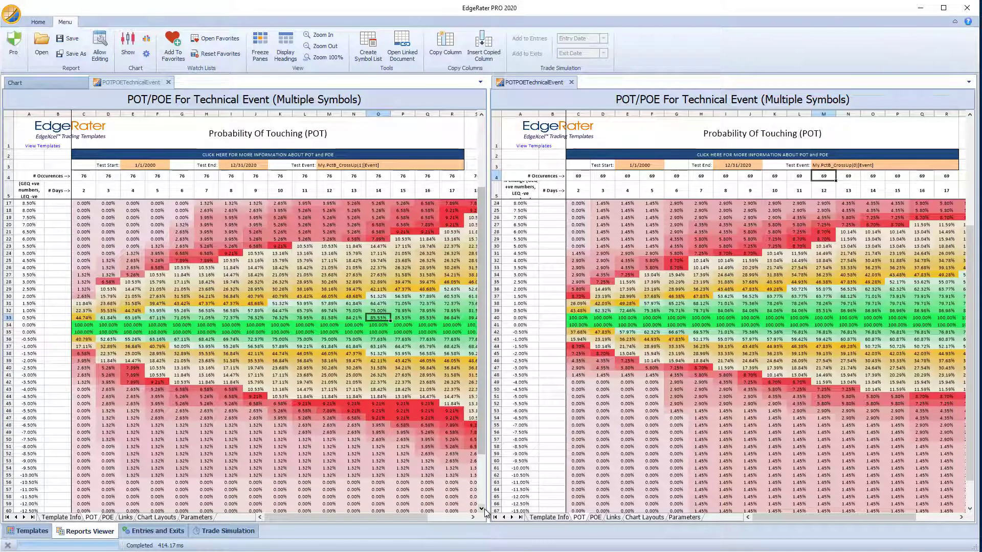
{"action": "left_click", "coordinate": [969, 116]}
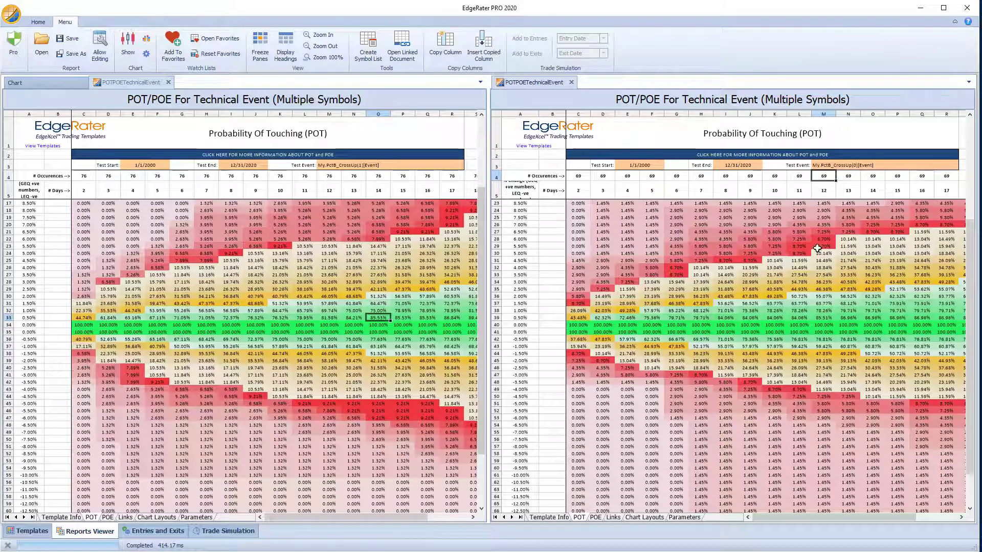
Step: Compare the POT probabilities of the two PctB_CrossUp reports out to 21 days, including the -7.00% level at threshold 1
{"action": "left_click_drag", "start_coordinate": [864, 520], "coordinate": [912, 521]}
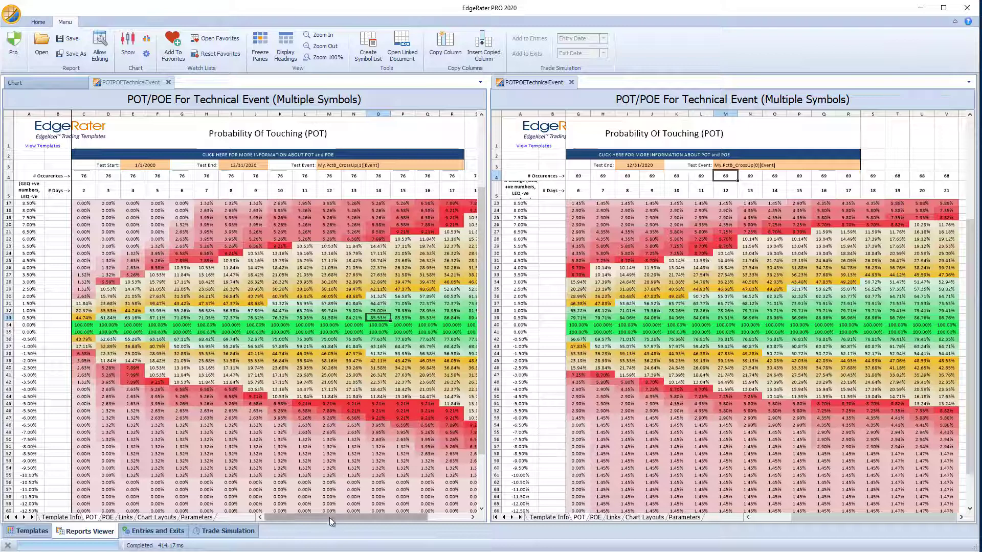
{"action": "left_click_drag", "start_coordinate": [336, 517], "coordinate": [375, 523]}
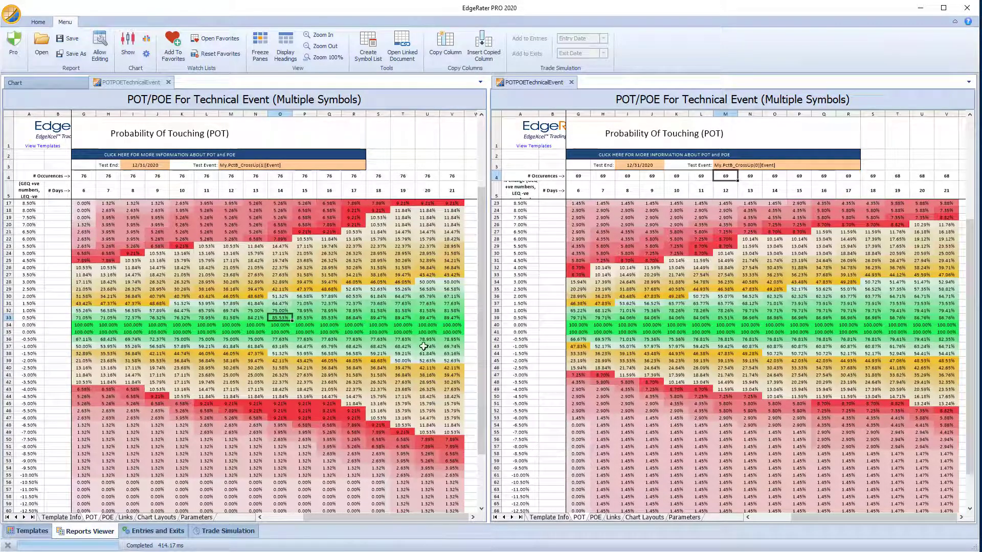
{"action": "left_click", "coordinate": [454, 434]}
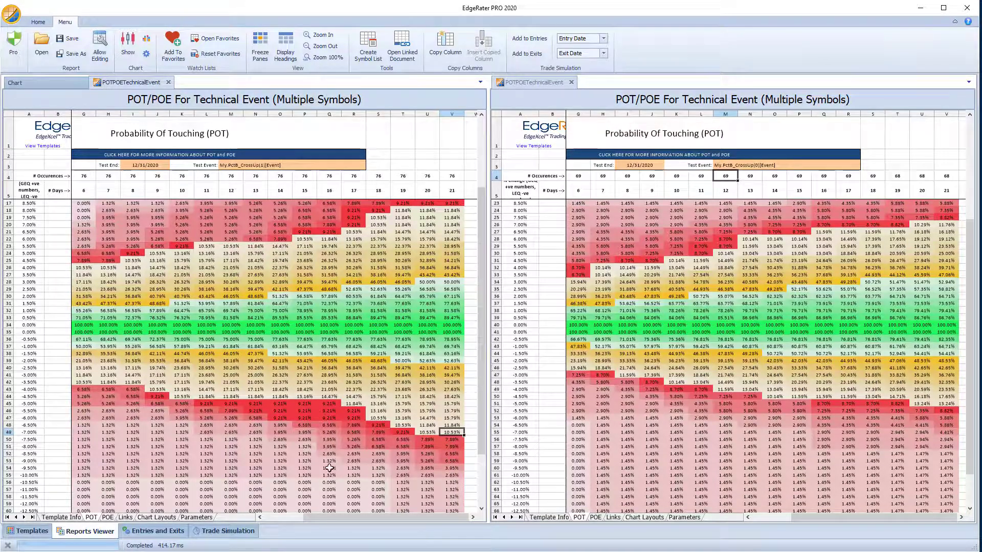
{"action": "left_click_drag", "start_coordinate": [358, 517], "coordinate": [328, 519]}
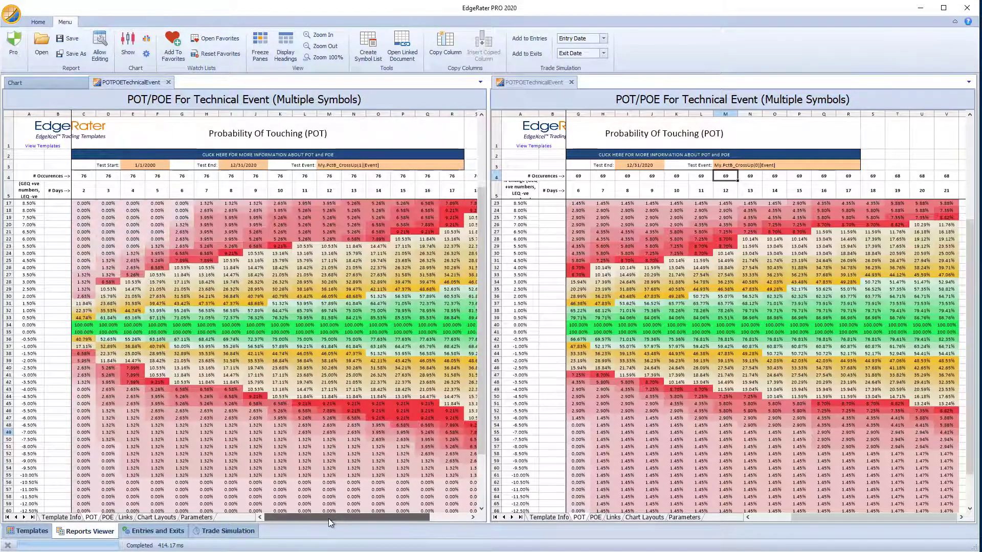
{"action": "left_click_drag", "start_coordinate": [803, 521], "coordinate": [758, 520]}
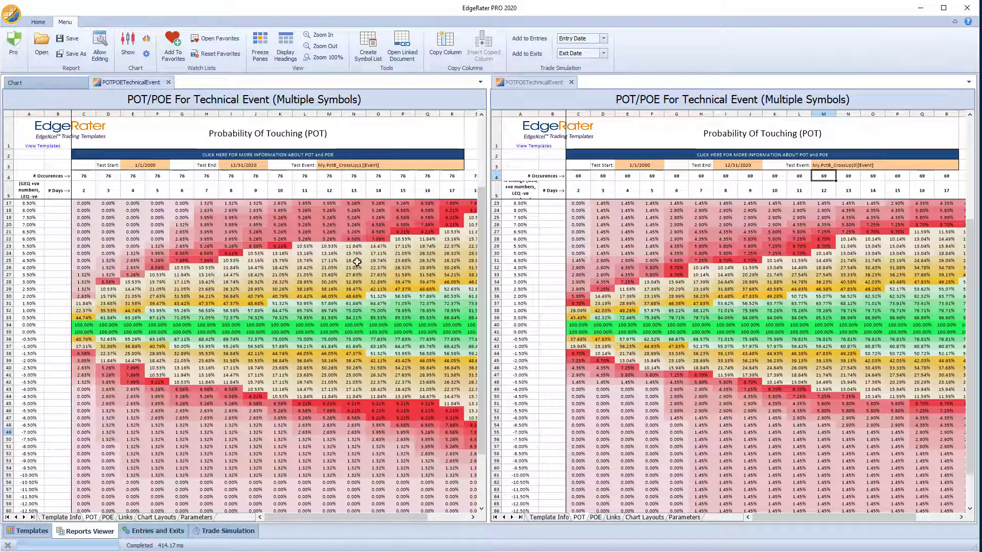
{"action": "left_click_drag", "start_coordinate": [364, 519], "coordinate": [336, 516]}
Step: Close both POT/POE reports without saving the changes
{"action": "left_click", "coordinate": [572, 82]}
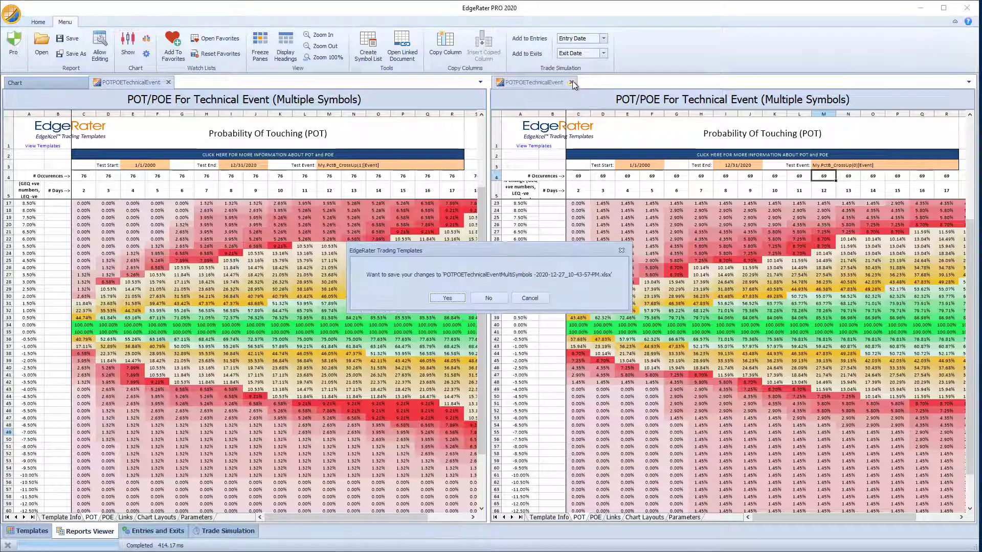
{"action": "left_click", "coordinate": [492, 298]}
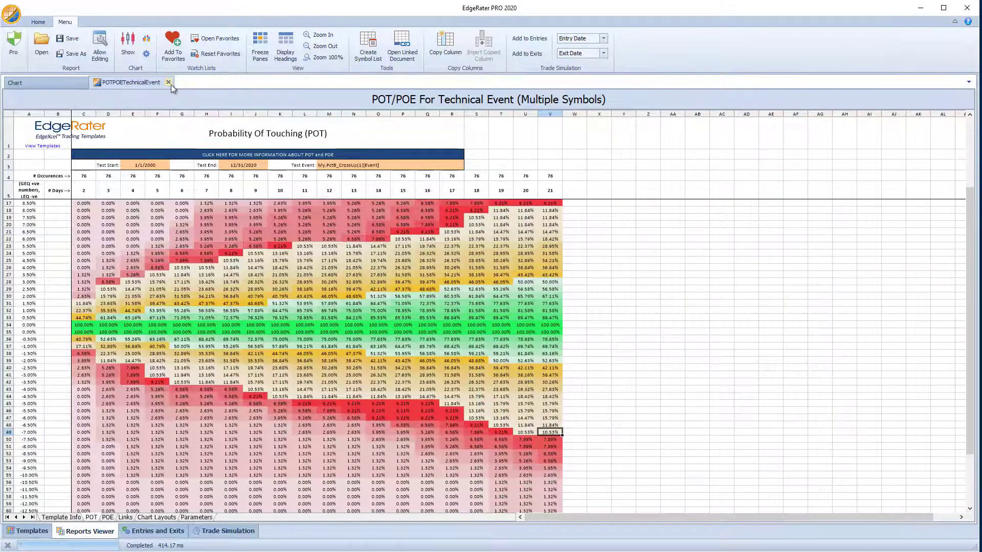
{"action": "left_click", "coordinate": [168, 82]}
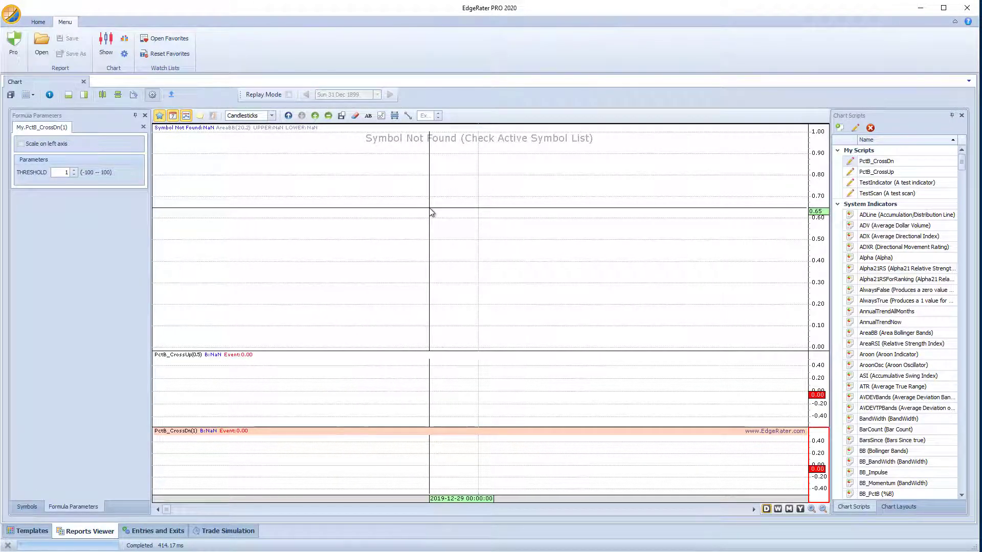
Step: Chart AGNC from the CBOEWeeklys symbol list and extend the visible price history
{"action": "left_click", "coordinate": [431, 212]}
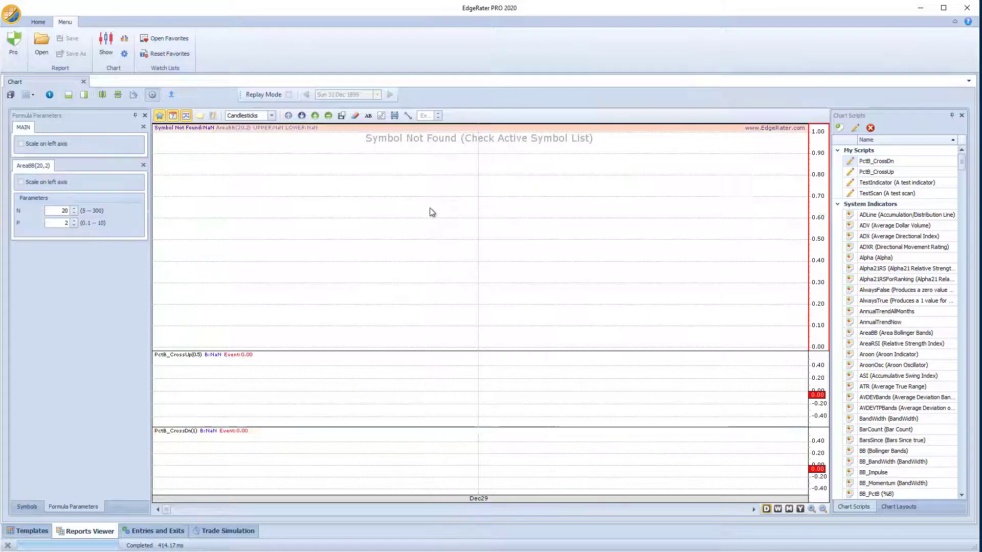
{"action": "left_click", "coordinate": [23, 507]}
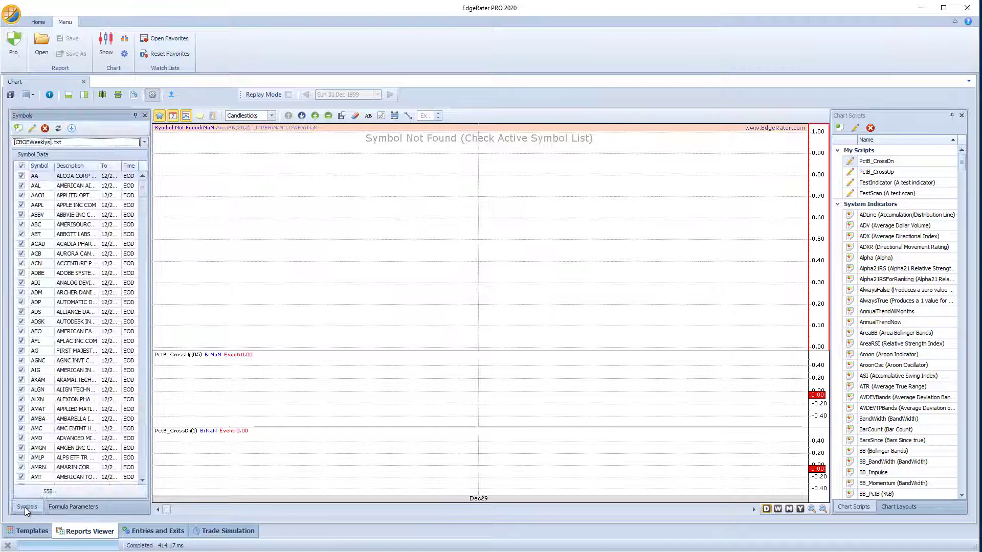
{"action": "left_click", "coordinate": [71, 360]}
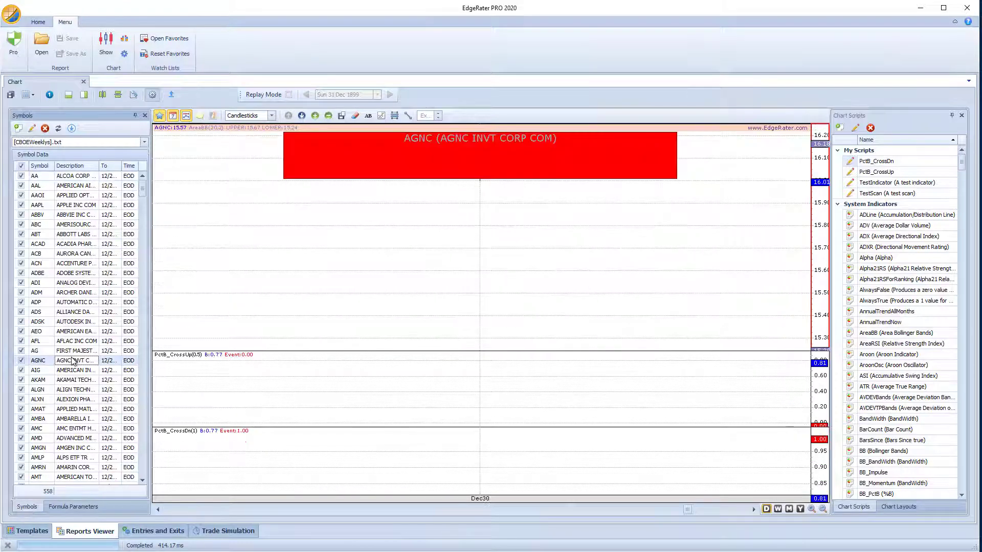
{"action": "left_click", "coordinate": [822, 509]}
{"action": "left_click", "coordinate": [823, 509]}
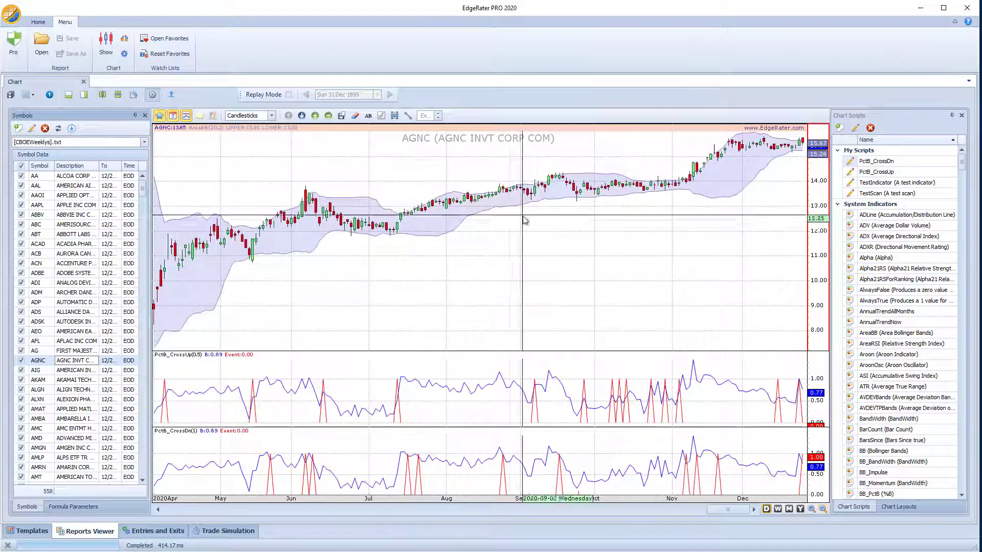
Step: Change the chart's symbol to GLD
{"action": "double_click", "coordinate": [527, 255]}
{"action": "type", "text": "GLD"}
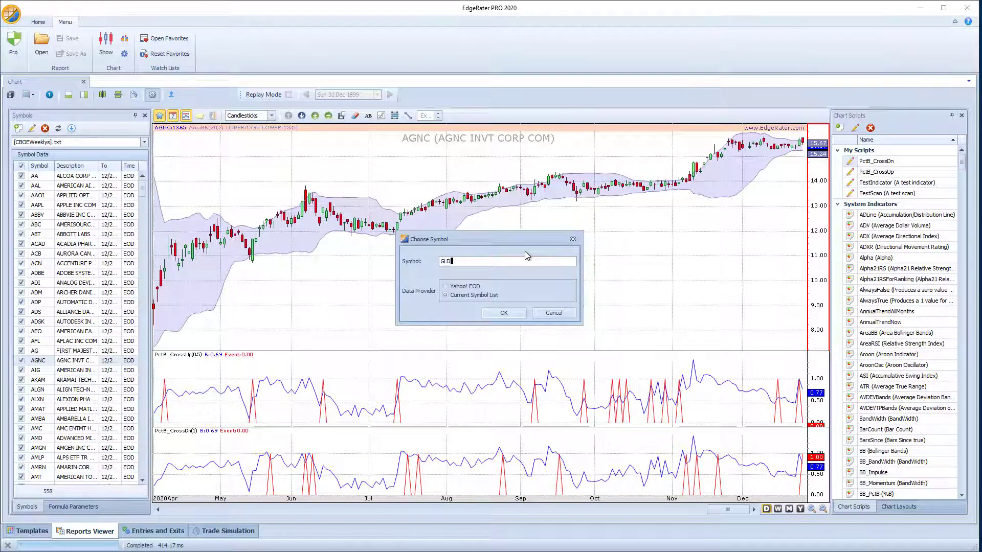
{"action": "key", "text": "Return"}
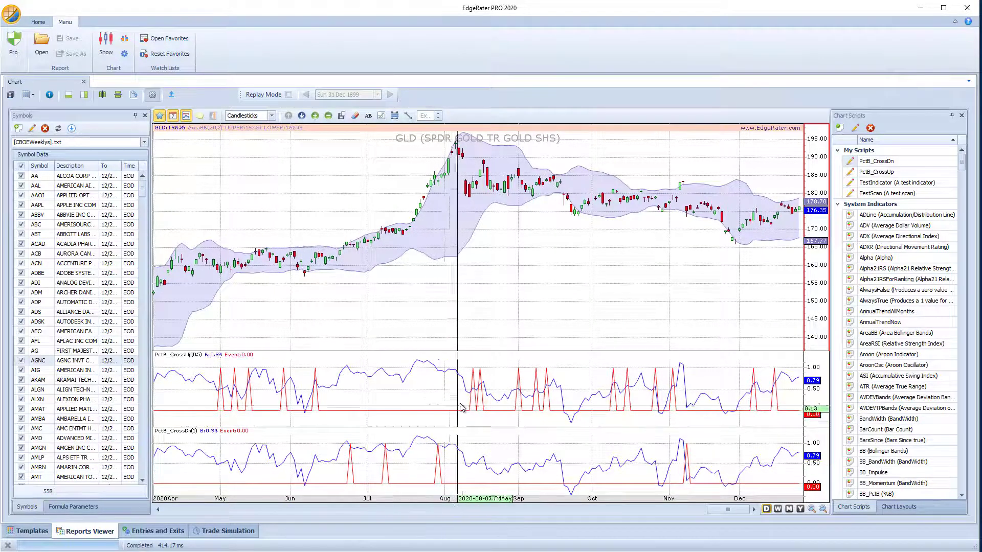
Step: Save the current chart layout as "My PctB Cross Layout"
{"action": "left_click", "coordinate": [346, 119]}
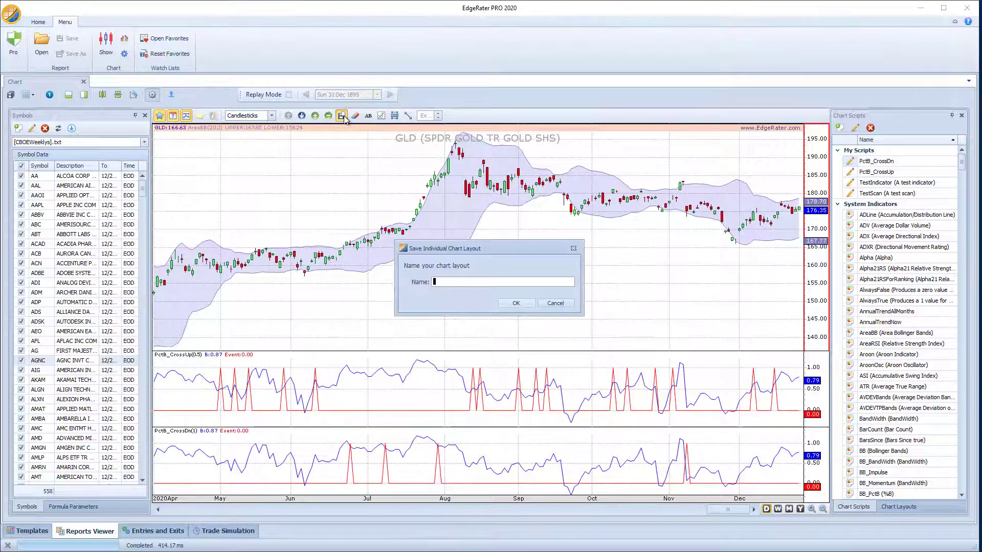
{"action": "type", "text": "My PctB Cross Layout"}
{"action": "left_click", "coordinate": [516, 304]}
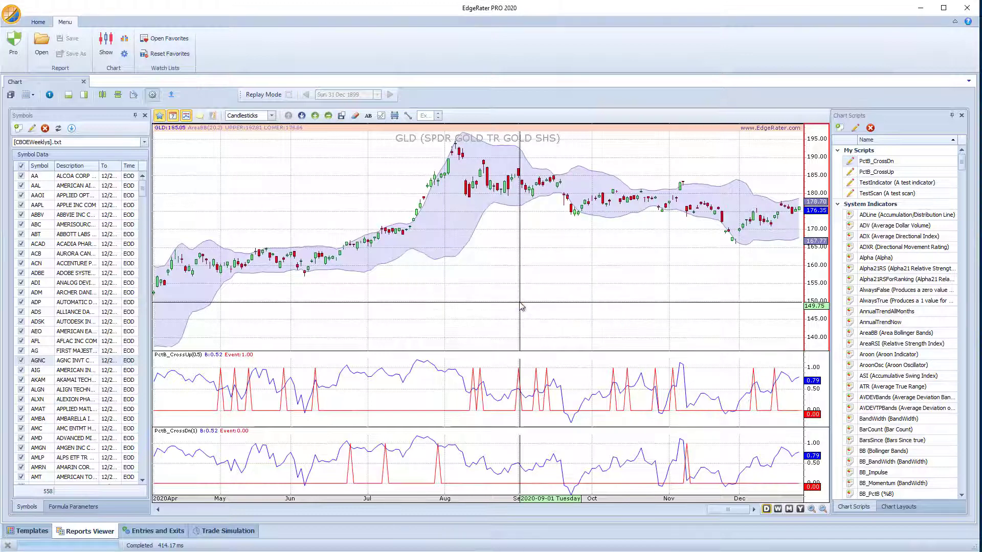
Step: Apply the saved "My PctB Cross Layout" from My Layouts to the GLD chart
{"action": "left_click", "coordinate": [906, 509]}
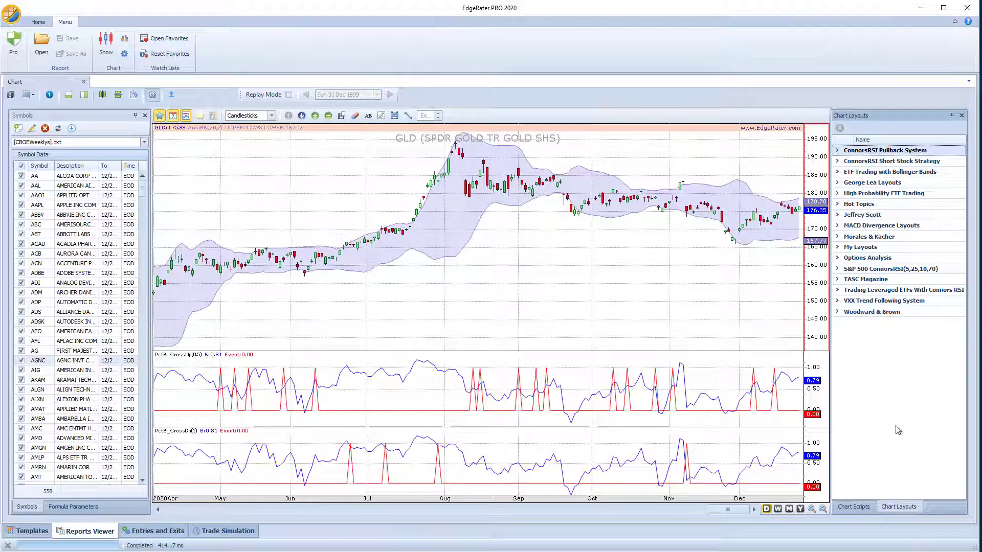
{"action": "left_click", "coordinate": [867, 259]}
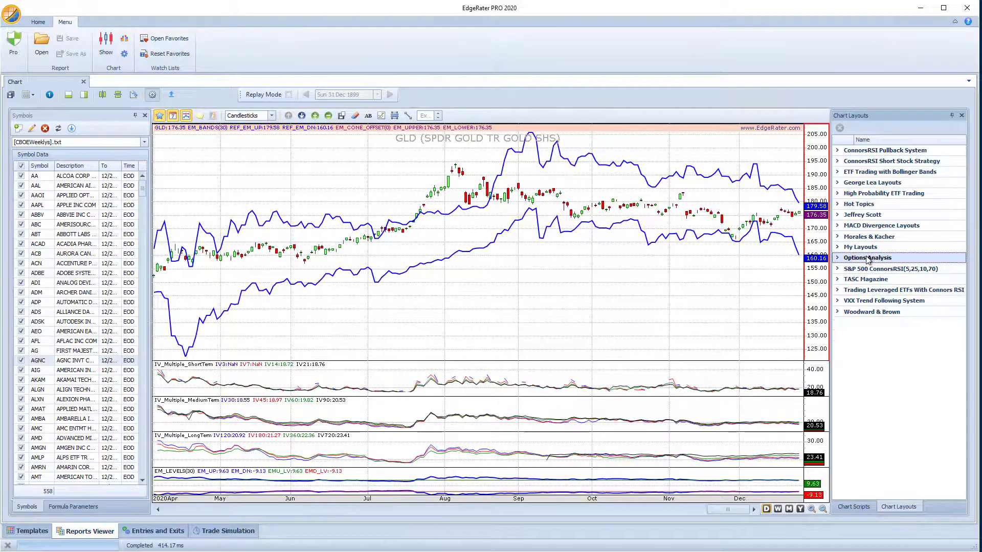
{"action": "left_click", "coordinate": [839, 249]}
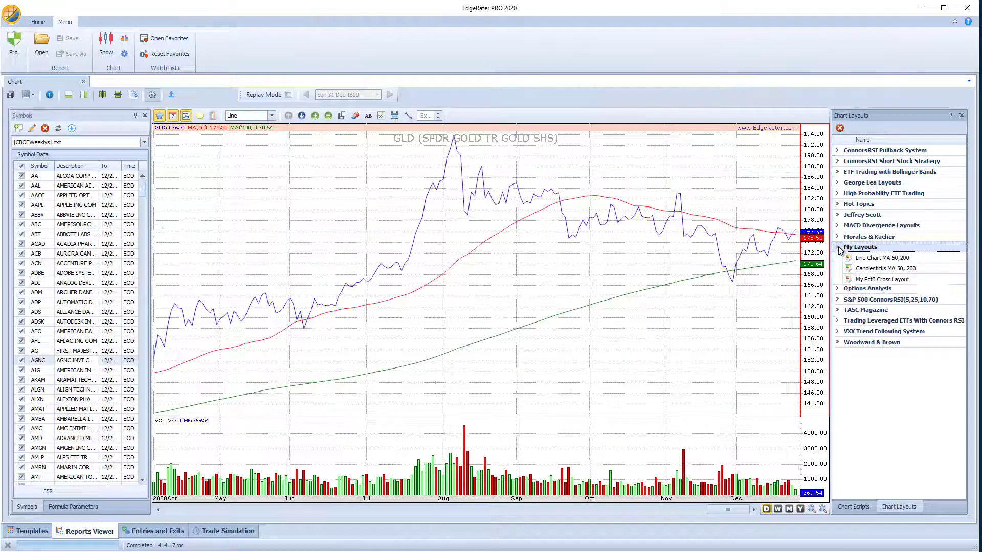
{"action": "left_click", "coordinate": [882, 280]}
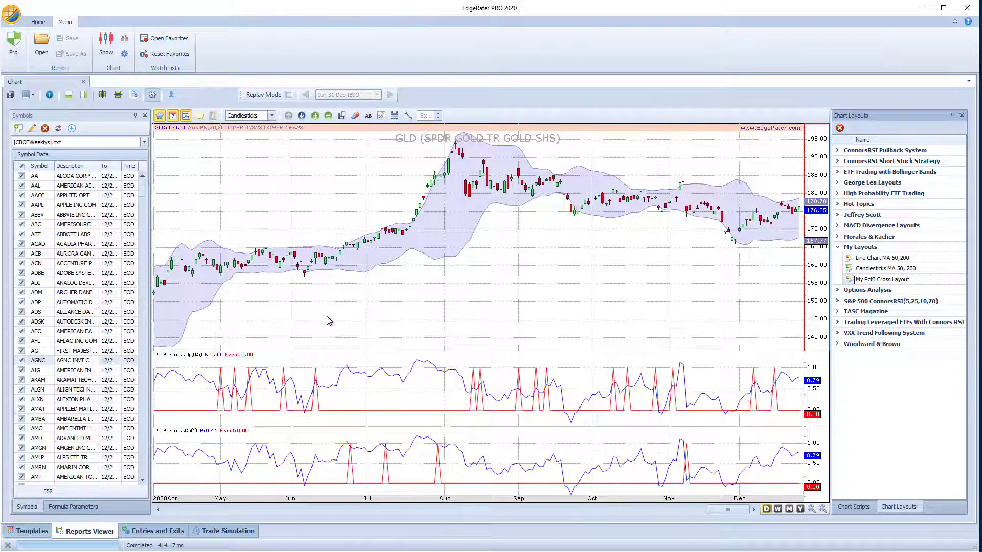
Step: Run an entry scan on GLD only, with PctB_CrossUp as the security selector
{"action": "left_click", "coordinate": [153, 532]}
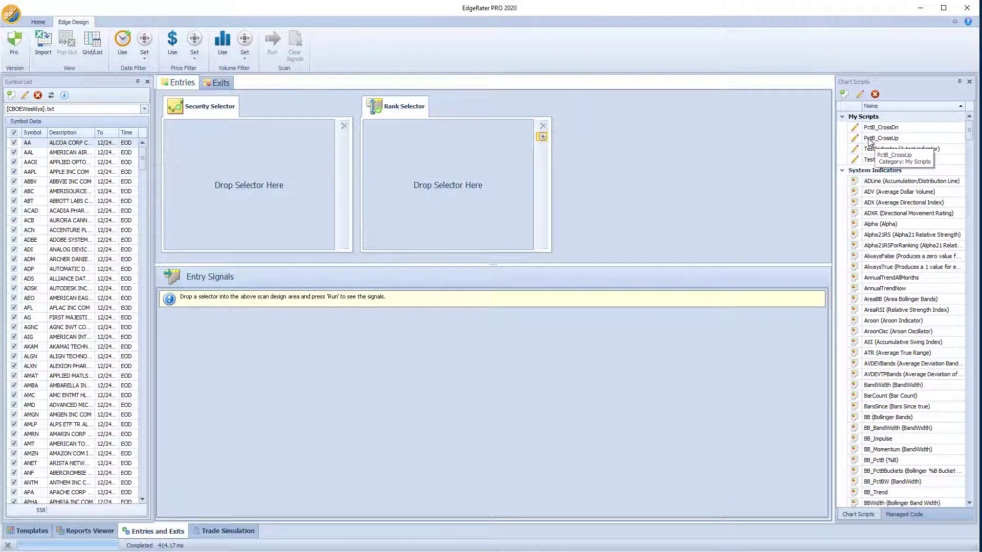
{"action": "left_click_drag", "start_coordinate": [868, 142], "coordinate": [287, 179]}
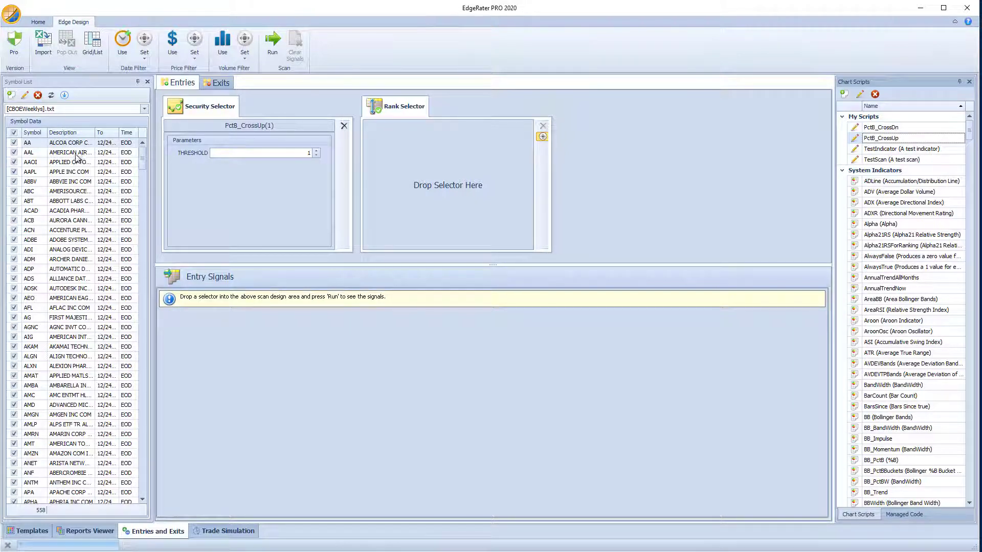
{"action": "left_click", "coordinate": [14, 132]}
{"action": "left_click", "coordinate": [39, 182]}
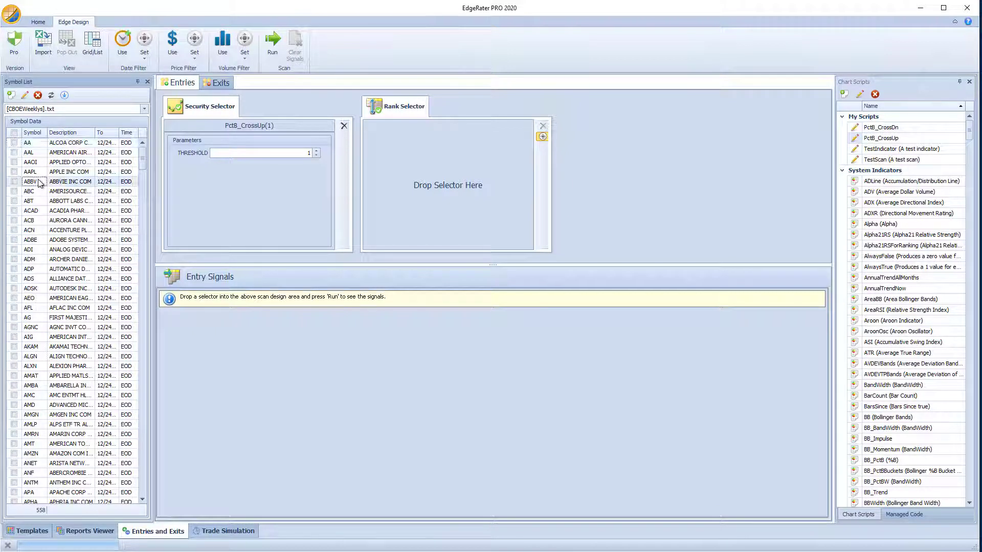
{"action": "left_click", "coordinate": [39, 182]}
{"action": "key", "text": "ctrl+f"}
{"action": "type", "text": "GLD"}
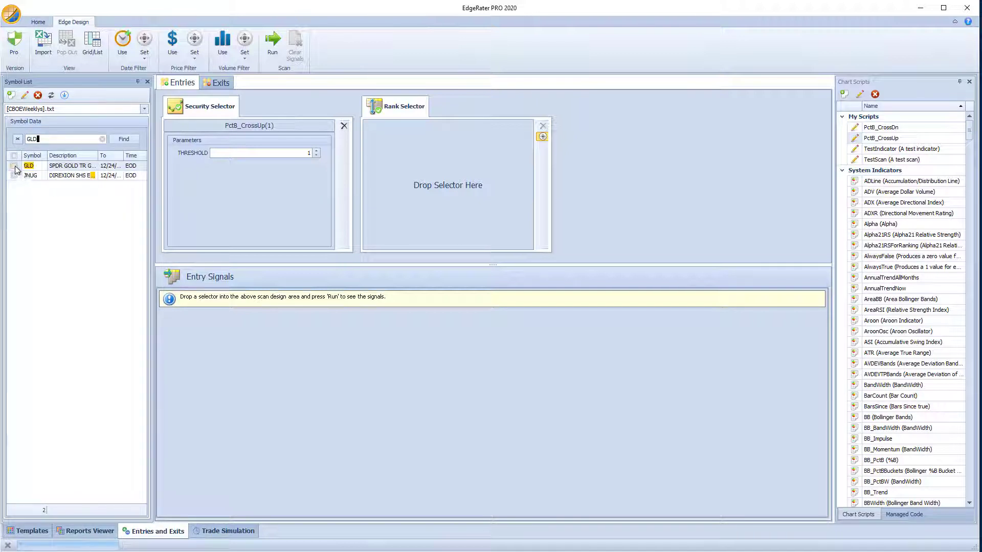
{"action": "left_click", "coordinate": [14, 166]}
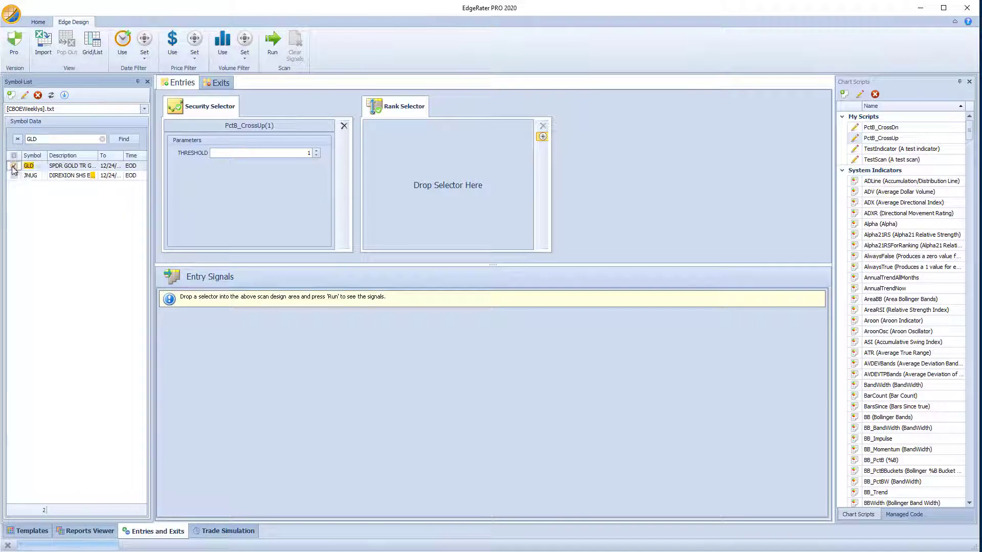
{"action": "left_click", "coordinate": [274, 52]}
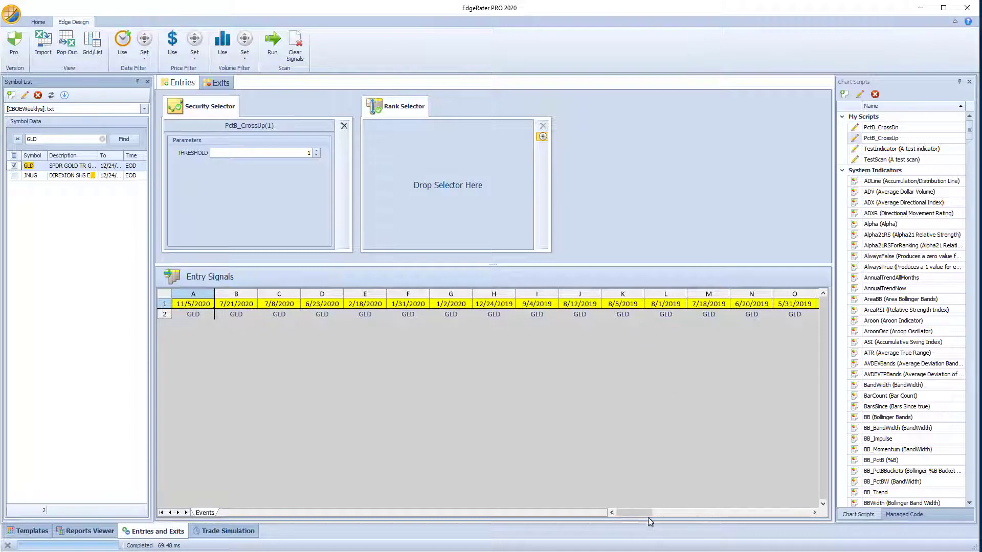
{"action": "mouse_move", "coordinate": [648, 513]}
{"action": "left_mouse_down"}
{"action": "mouse_move", "coordinate": [792, 514]}
{"action": "mouse_move", "coordinate": [642, 514]}
{"action": "left_mouse_up"}
Step: Clear the GLD search, include all CBOEWeeklys symbols and run the entry scan again
{"action": "left_click", "coordinate": [18, 139]}
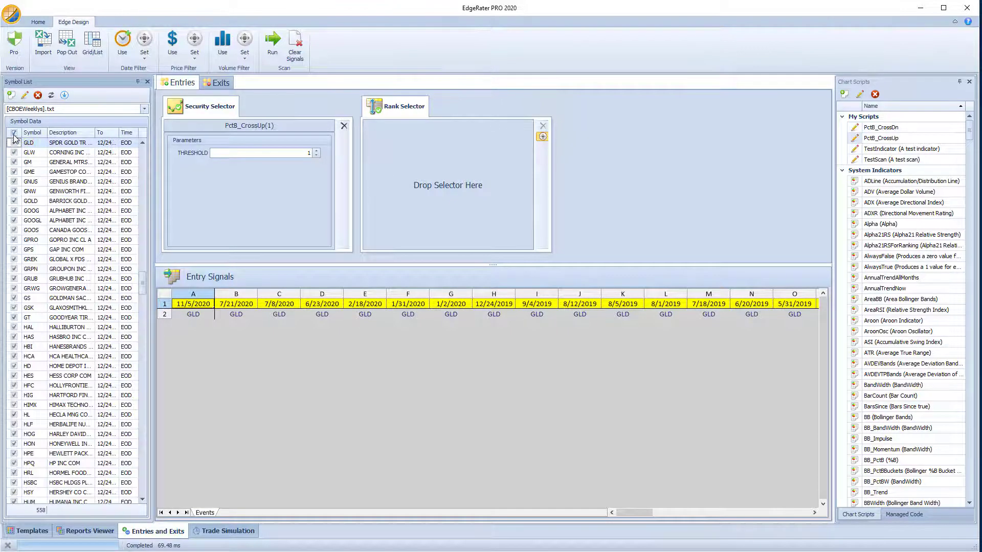
{"action": "scroll", "coordinate": [71, 256], "scroll_direction": "up", "scroll_amount": 20}
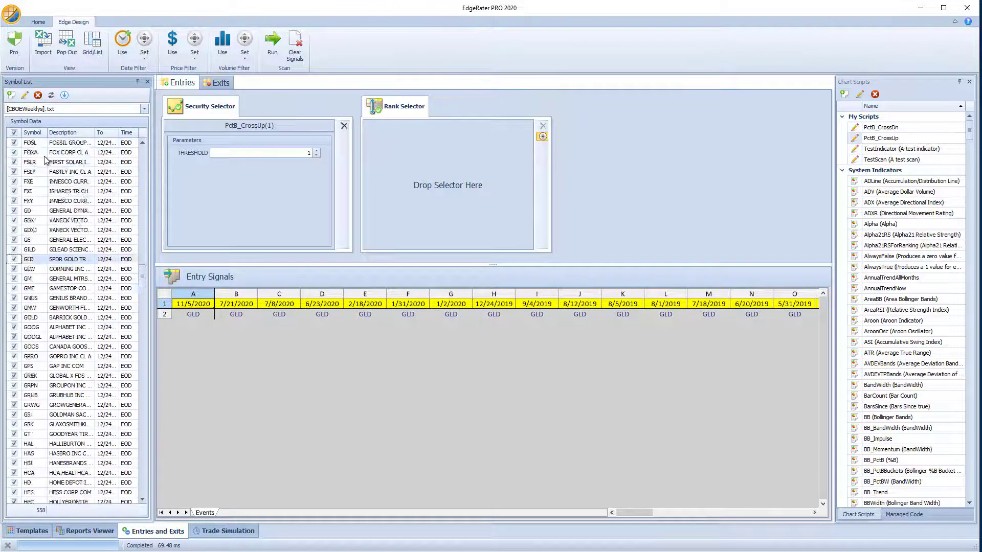
{"action": "left_click", "coordinate": [273, 40]}
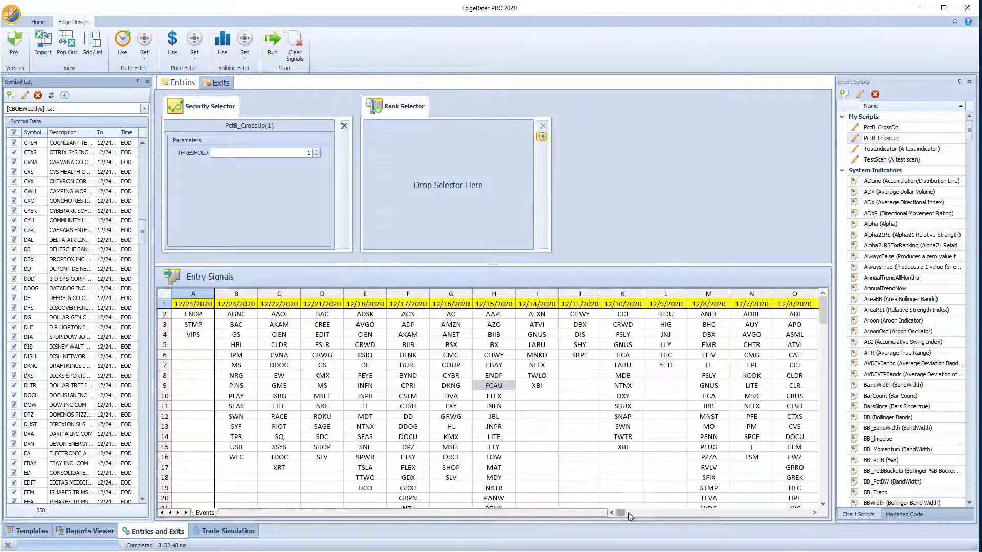
Step: Open the chart for the ASML entry signal of 1/25/2011 and move its window clear of the symbol list
{"action": "left_click_drag", "start_coordinate": [628, 513], "coordinate": [808, 514]}
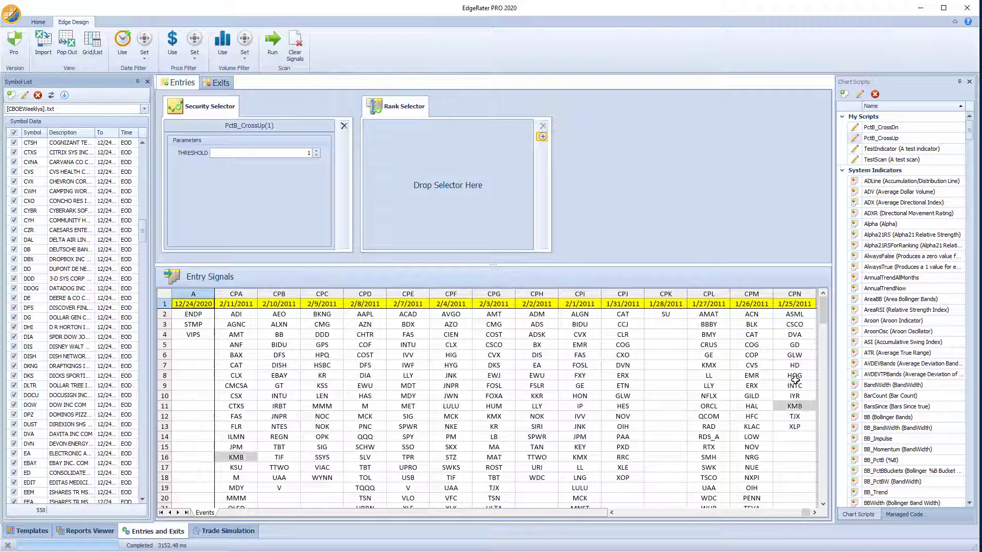
{"action": "left_click", "coordinate": [797, 314]}
{"action": "double_click", "coordinate": [798, 314]}
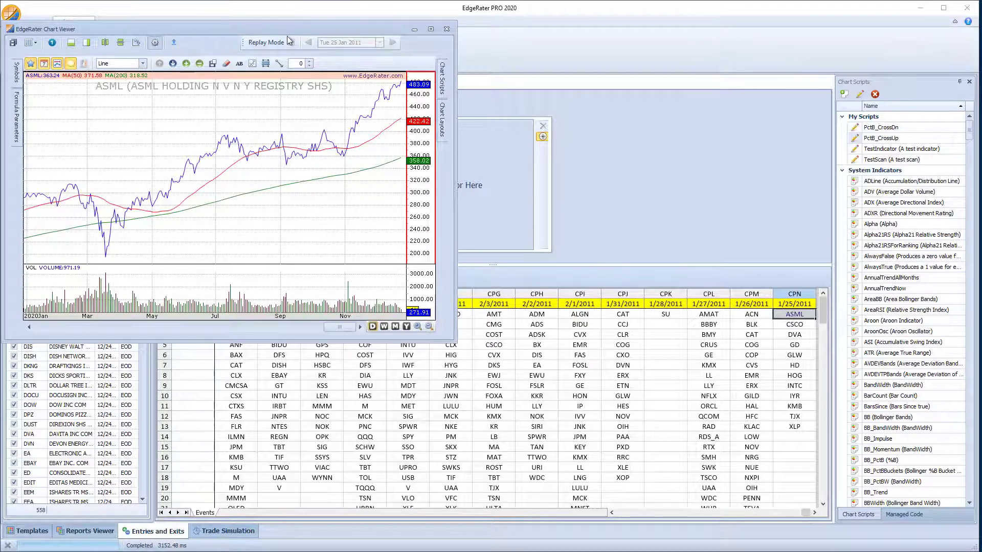
{"action": "left_click_drag", "start_coordinate": [288, 29], "coordinate": [440, 79]}
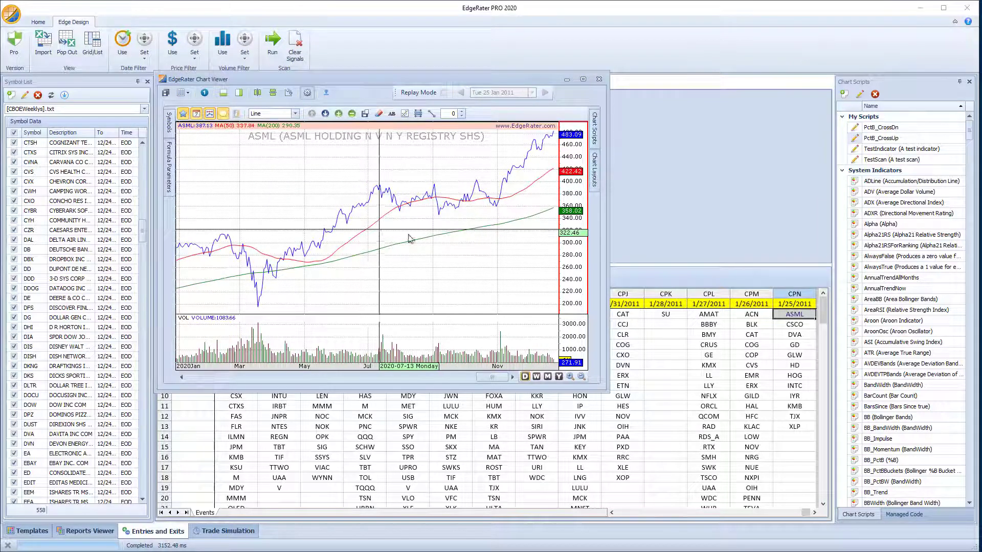
Step: Apply "My PctB Cross Layout" from My Layouts to the ASML chart and move the chart window clear of the security selector
{"action": "mouse_move", "coordinate": [596, 176]}
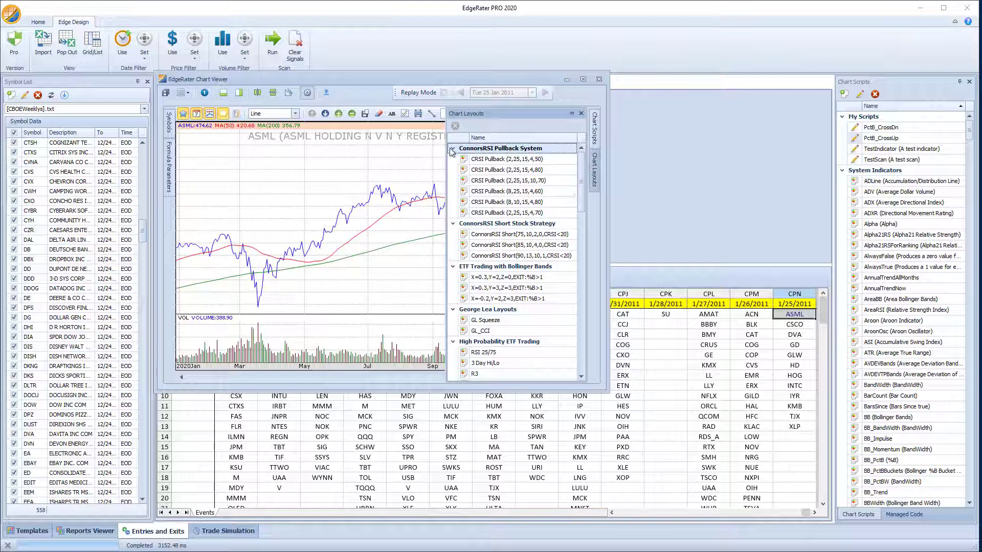
{"action": "scroll", "coordinate": [478, 212], "scroll_direction": "down", "scroll_amount": 2}
{"action": "scroll", "coordinate": [478, 212], "scroll_direction": "down", "scroll_amount": 6}
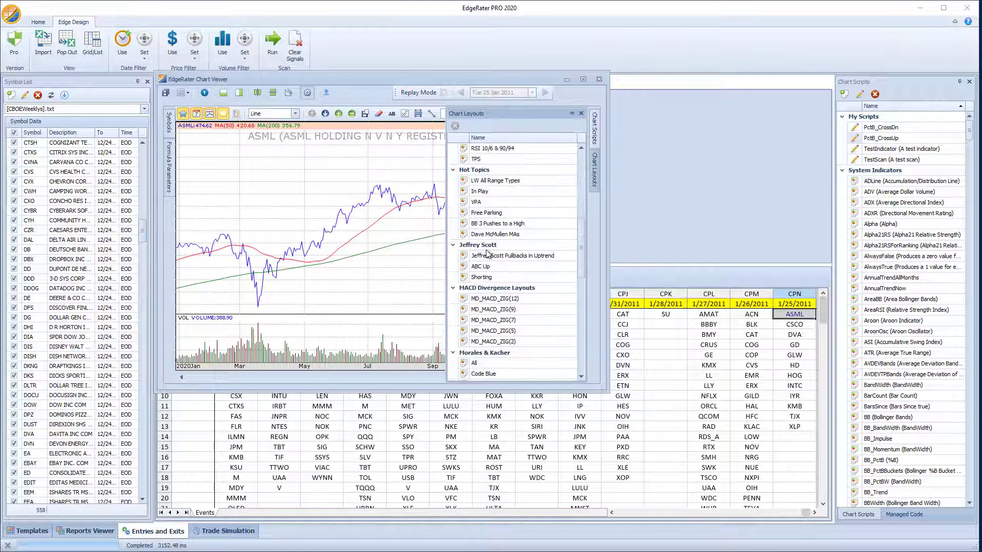
{"action": "scroll", "coordinate": [507, 335], "scroll_direction": "down", "scroll_amount": 4}
{"action": "double_click", "coordinate": [504, 332]}
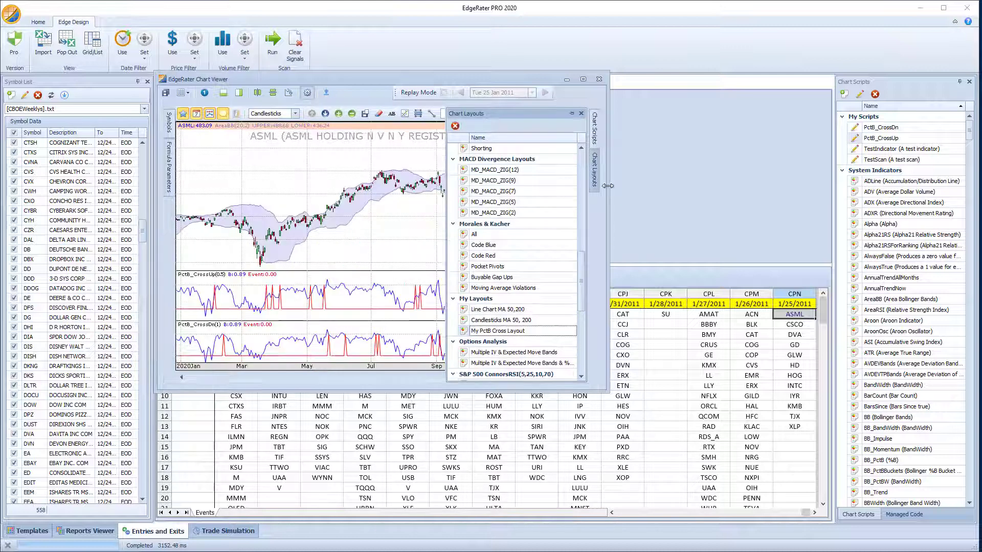
{"action": "left_click", "coordinate": [581, 113]}
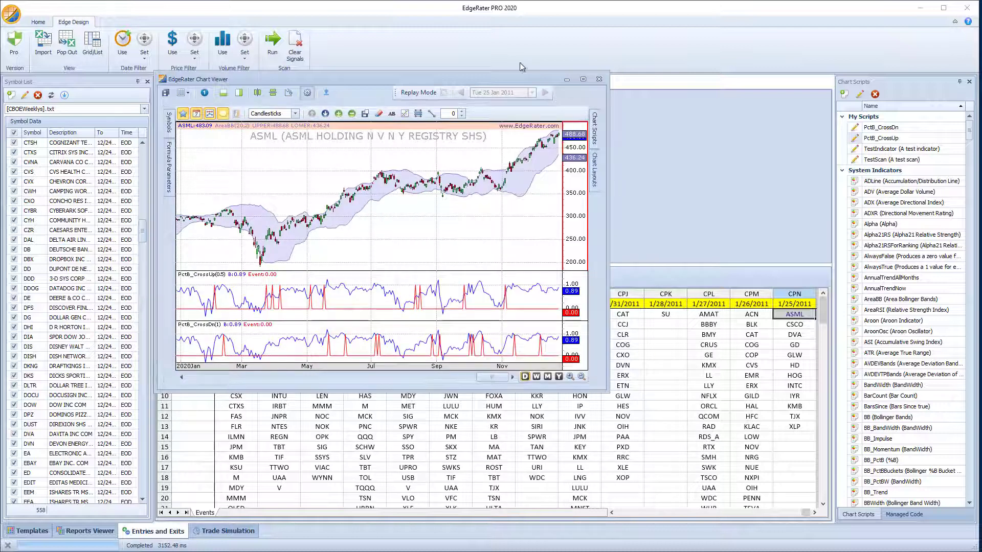
{"action": "left_click_drag", "start_coordinate": [504, 83], "coordinate": [772, 37]}
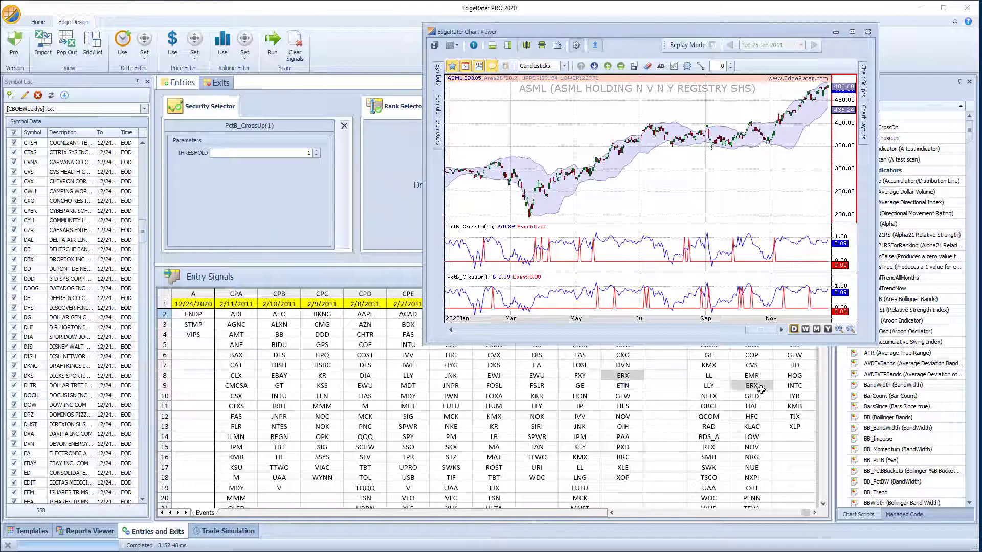
Step: View the charts for the FSLR entry signal of 2/2/2011 and the EWJ entry signal of 2/3/2011
{"action": "left_click", "coordinate": [533, 387]}
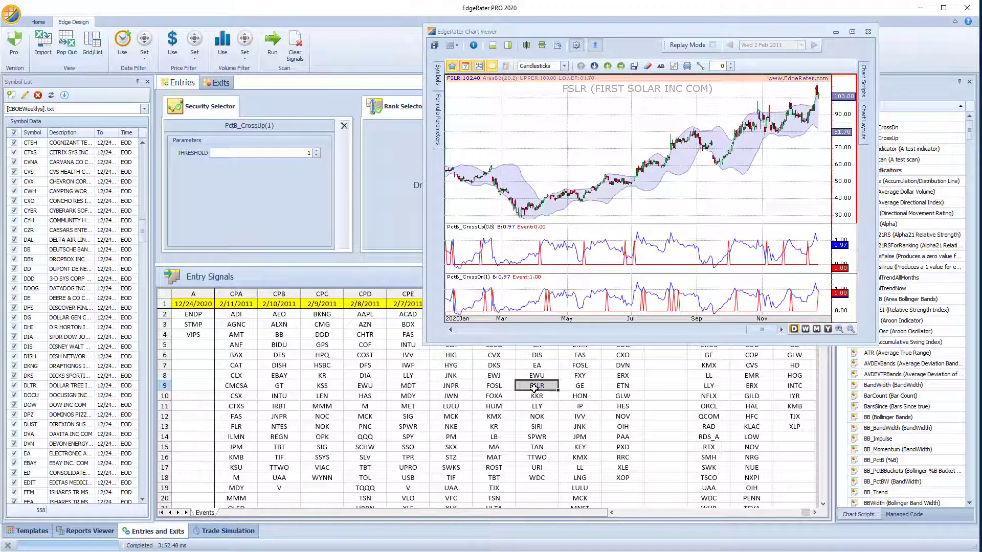
{"action": "key", "text": "Up"}
{"action": "key", "text": "Left"}
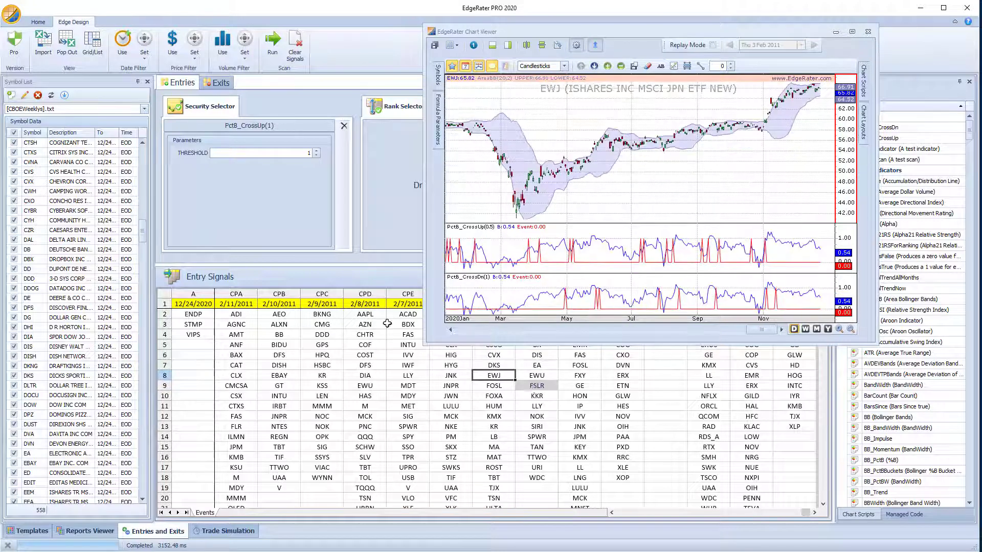
Step: Bring the Edge Event of the EWJ signal into the chart and zoom out to show the price bars that follow it
{"action": "left_click", "coordinate": [492, 67]}
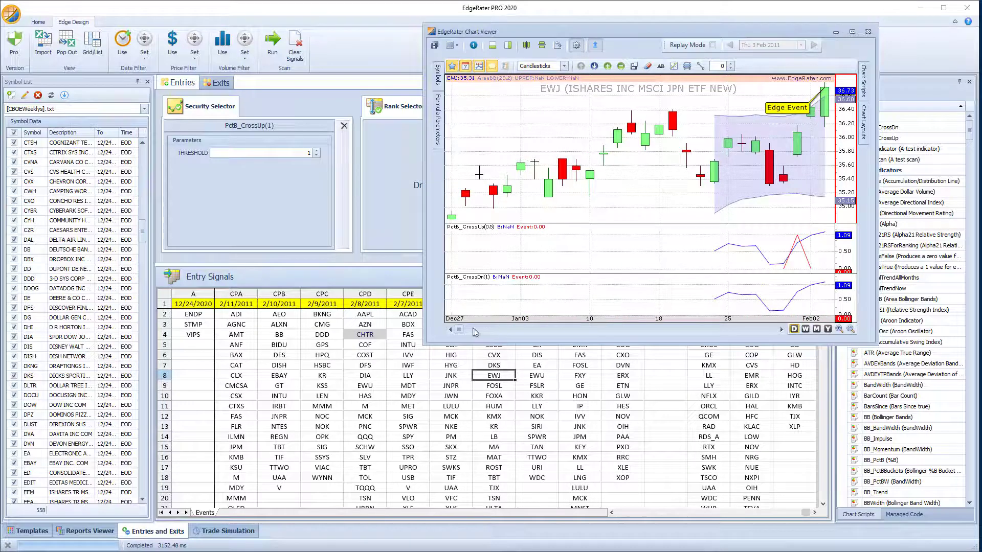
{"action": "left_click_drag", "start_coordinate": [462, 332], "coordinate": [486, 335]}
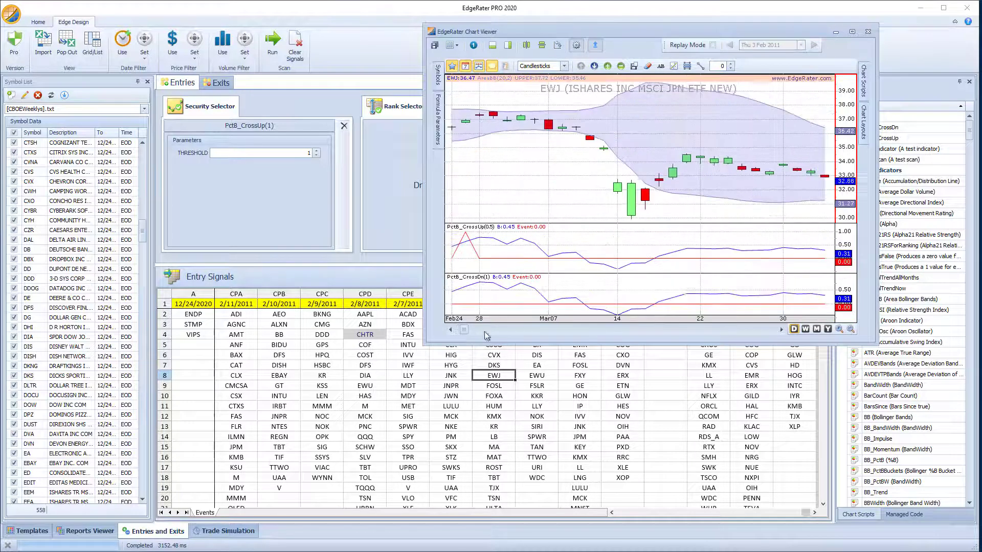
{"action": "left_click", "coordinate": [850, 329]}
{"action": "left_click", "coordinate": [850, 329]}
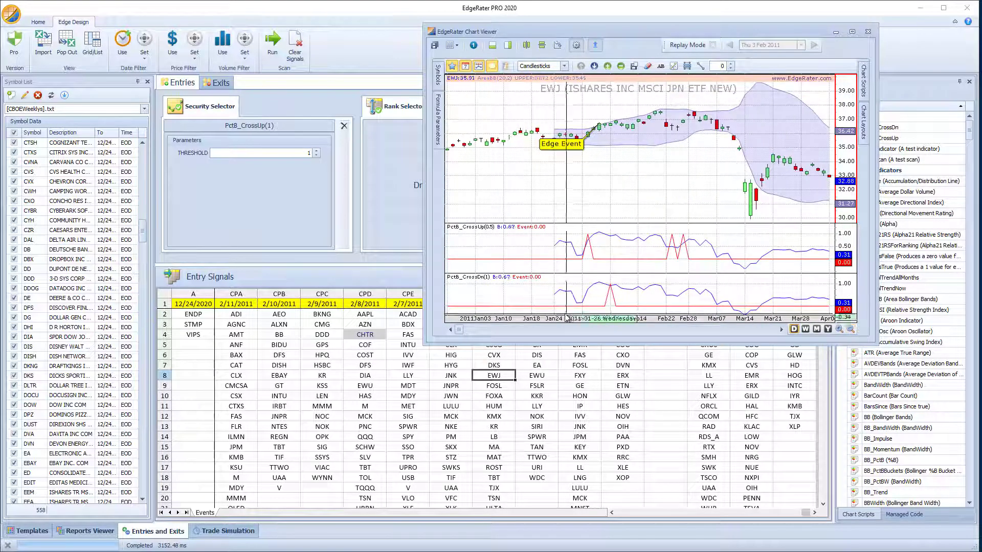
{"action": "left_click_drag", "start_coordinate": [463, 332], "coordinate": [459, 333]}
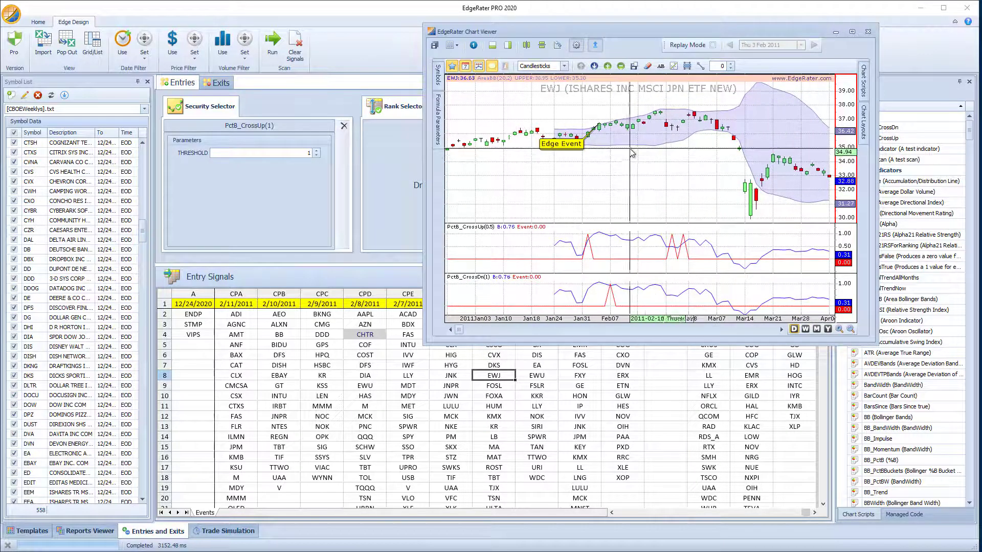
Step: Review the charts of the row 9 entry signals one by one, from FOSL on 2/3/2011 to REGN on 2/14/2011
{"action": "left_click", "coordinate": [496, 386]}
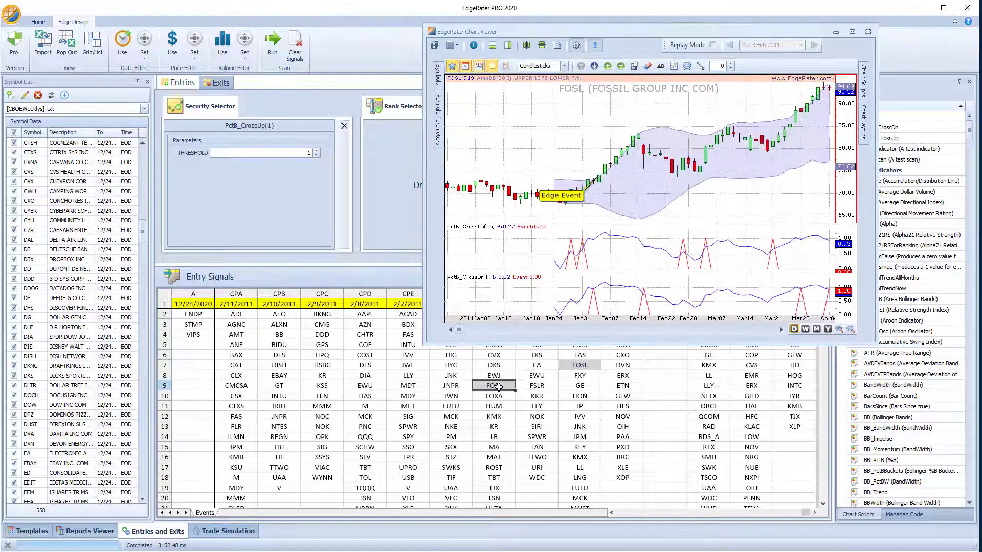
{"action": "key", "text": "Left"}
{"action": "key", "text": "Left"}
{"action": "key", "text": "Left"}
{"action": "key", "text": "Left"}
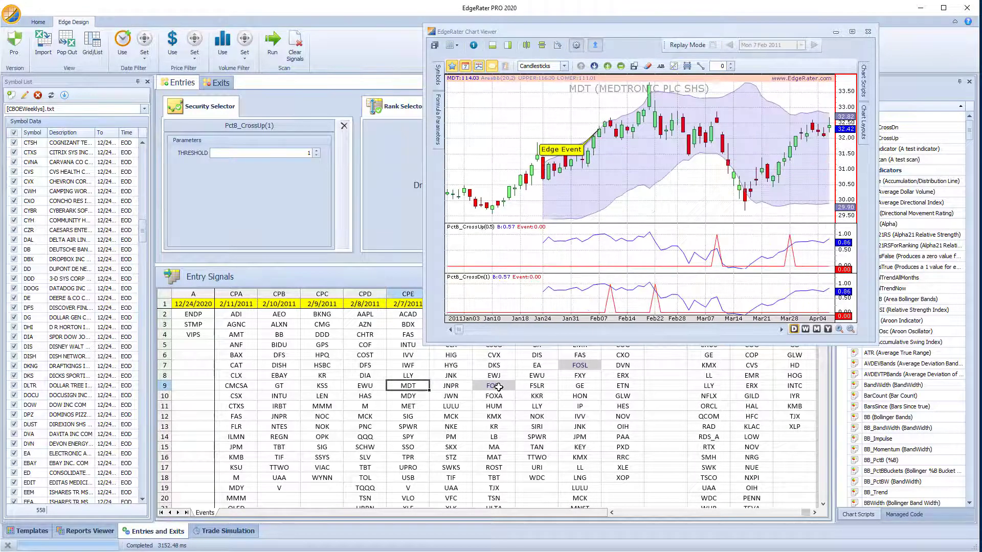
{"action": "key", "text": "Left"}
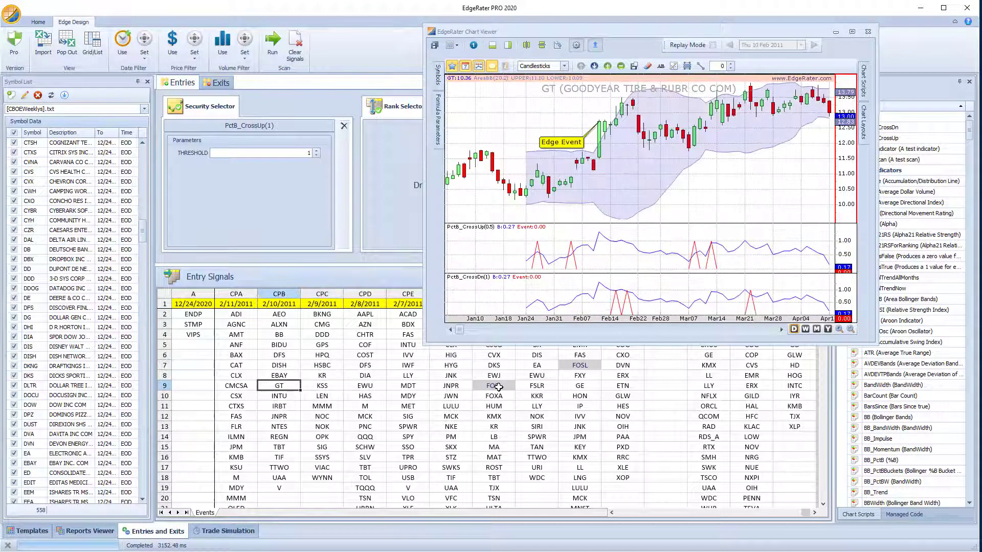
{"action": "key", "text": "Left"}
{"action": "key", "text": "Left"}
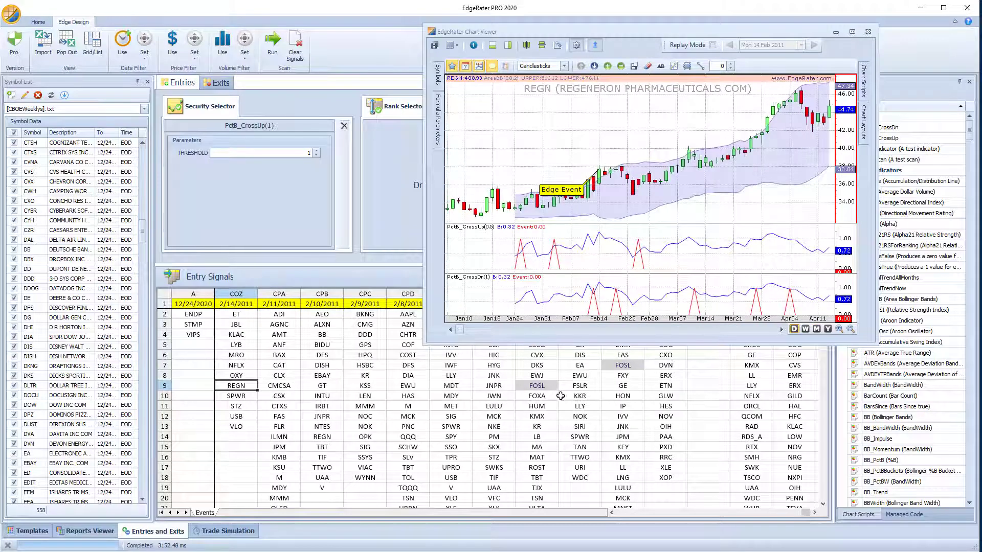
Step: Review the row 4 entry signal charts from CLF on 7/26/2013 through CHTR on 8/2/2013
{"action": "left_click_drag", "start_coordinate": [806, 513], "coordinate": [760, 514]}
{"action": "left_click", "coordinate": [290, 332]}
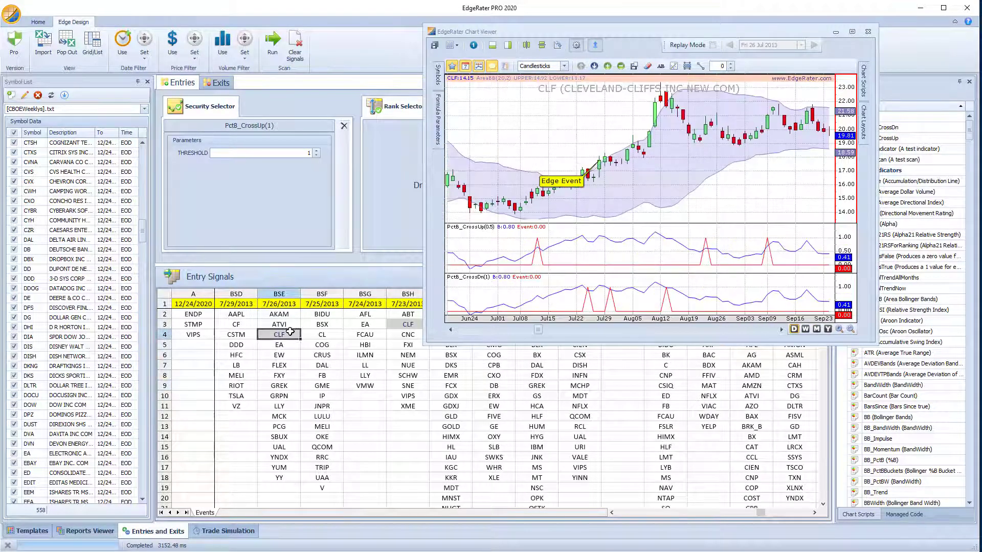
{"action": "key", "text": "Left"}
{"action": "key", "text": "Left"}
{"action": "key", "text": "Left"}
{"action": "key", "text": "Left"}
{"action": "key", "text": "Left"}
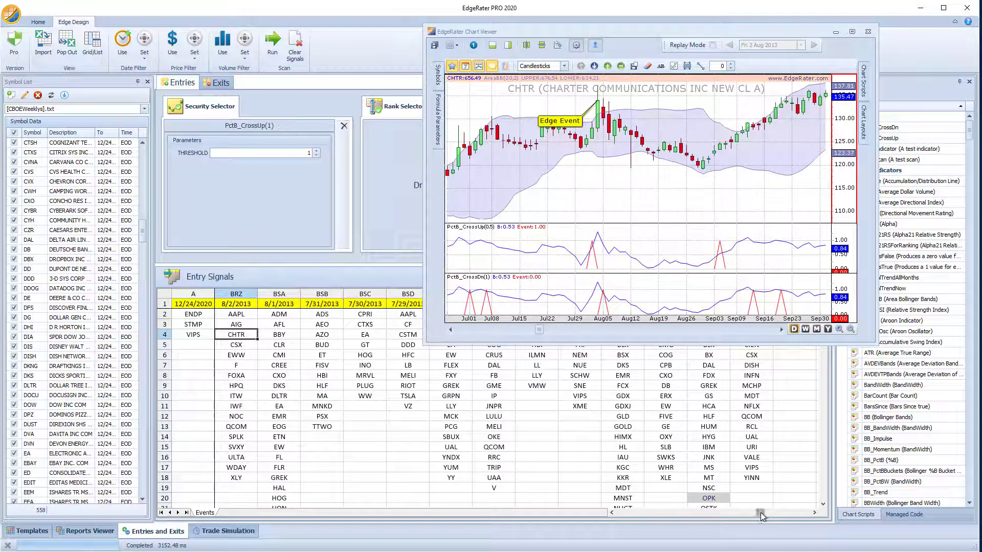
Step: Browse the signals to the 10/31/2014 column, move the chart window off it and open the YPF signal's chart
{"action": "left_click_drag", "start_coordinate": [762, 513], "coordinate": [751, 515]}
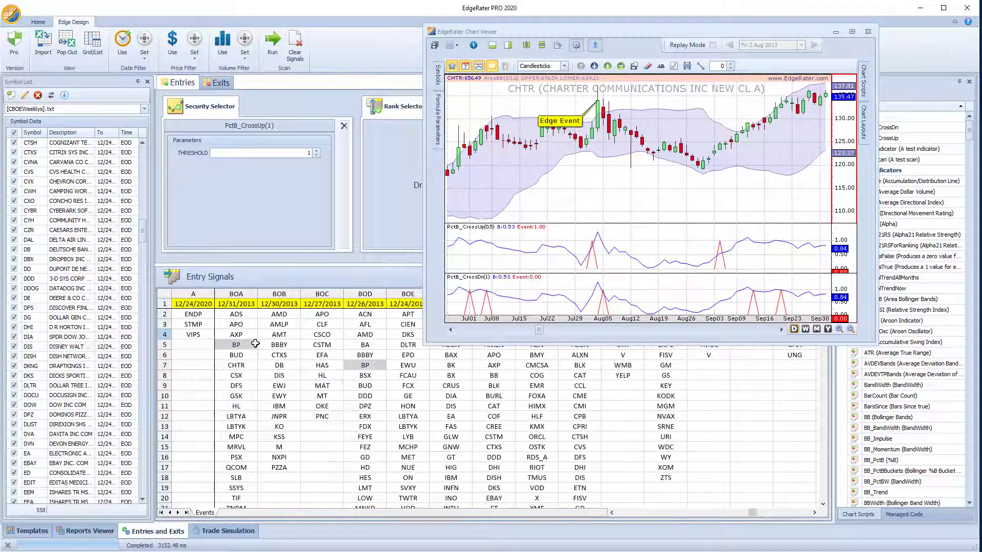
{"action": "scroll", "coordinate": [255, 344], "scroll_direction": "down", "scroll_amount": 4}
{"action": "scroll", "coordinate": [255, 344], "scroll_direction": "up", "scroll_amount": 4}
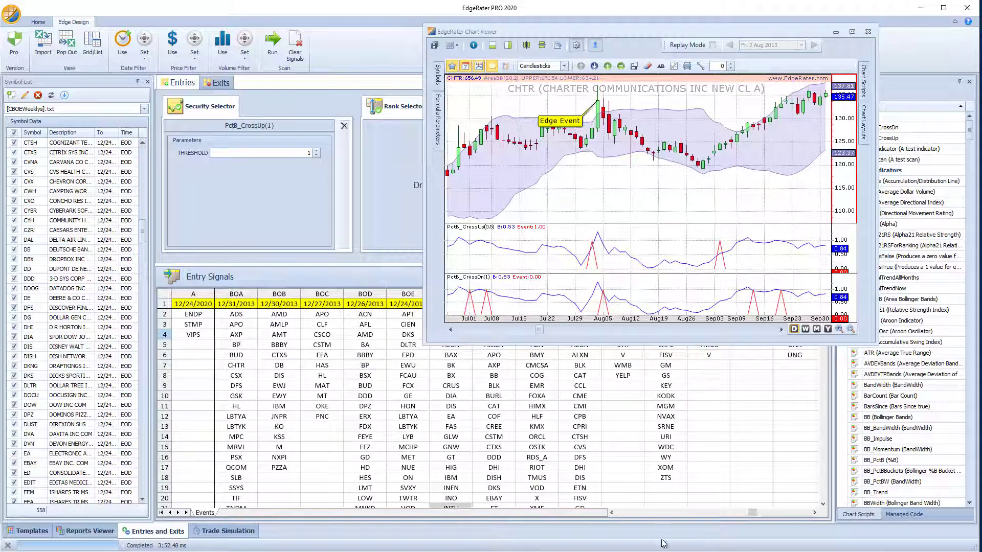
{"action": "left_click_drag", "start_coordinate": [750, 510], "coordinate": [735, 512]}
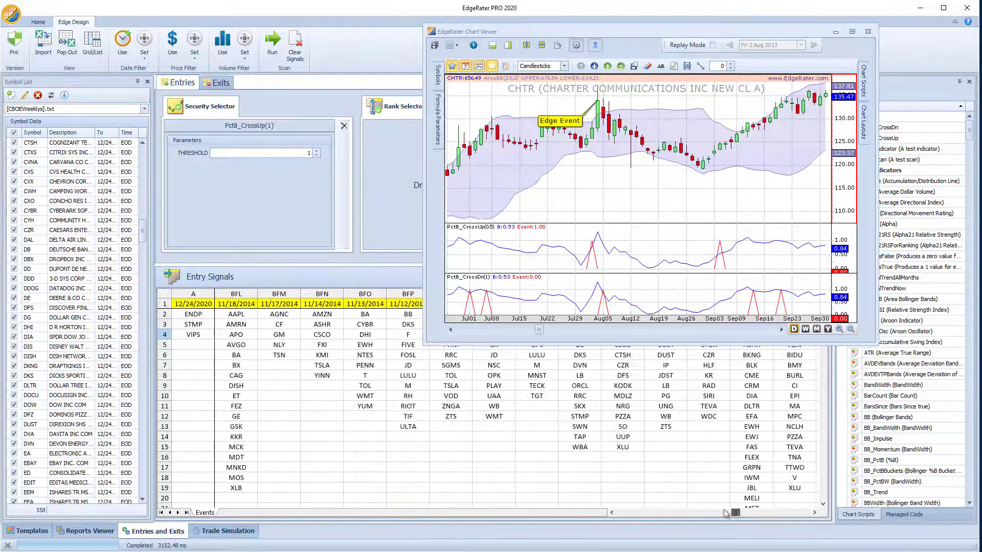
{"action": "scroll", "coordinate": [378, 448], "scroll_direction": "down", "scroll_amount": 6}
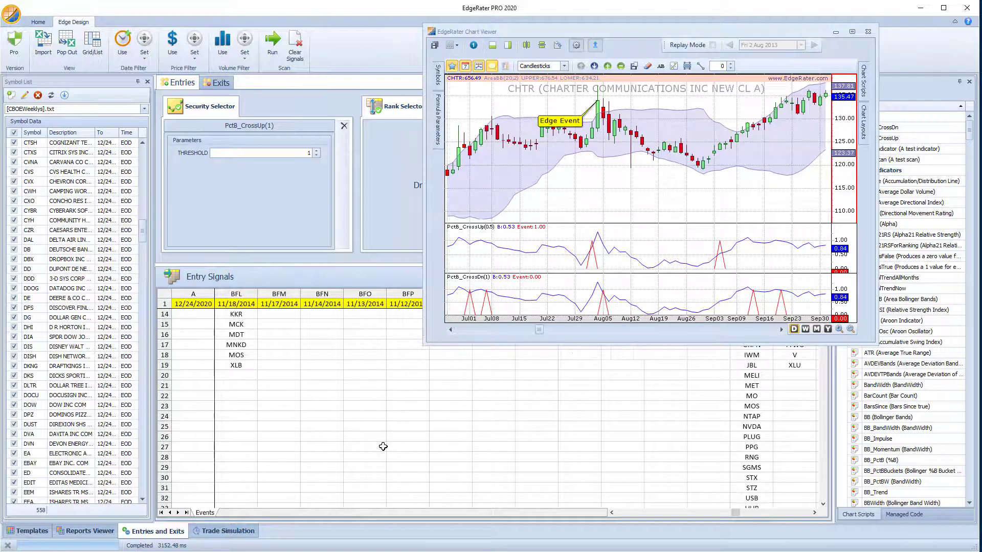
{"action": "scroll", "coordinate": [383, 447], "scroll_direction": "down", "scroll_amount": 1}
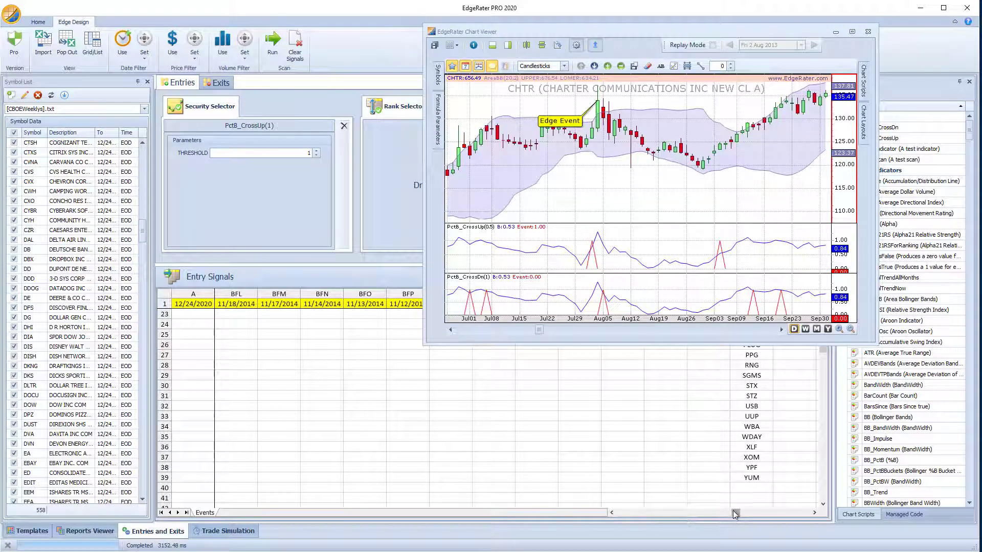
{"action": "left_click_drag", "start_coordinate": [700, 32], "coordinate": [432, 35]}
{"action": "left_click", "coordinate": [751, 313]}
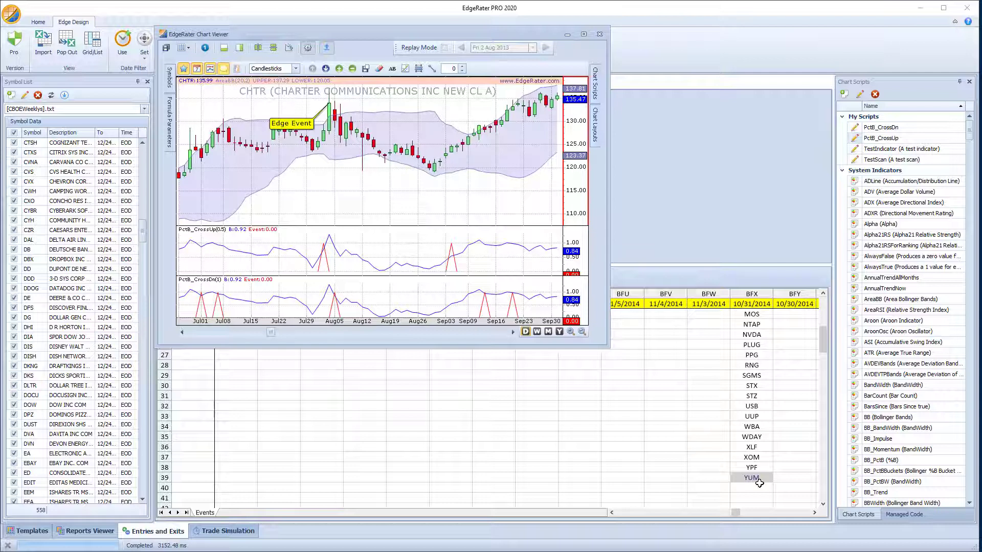
{"action": "left_click", "coordinate": [752, 467]}
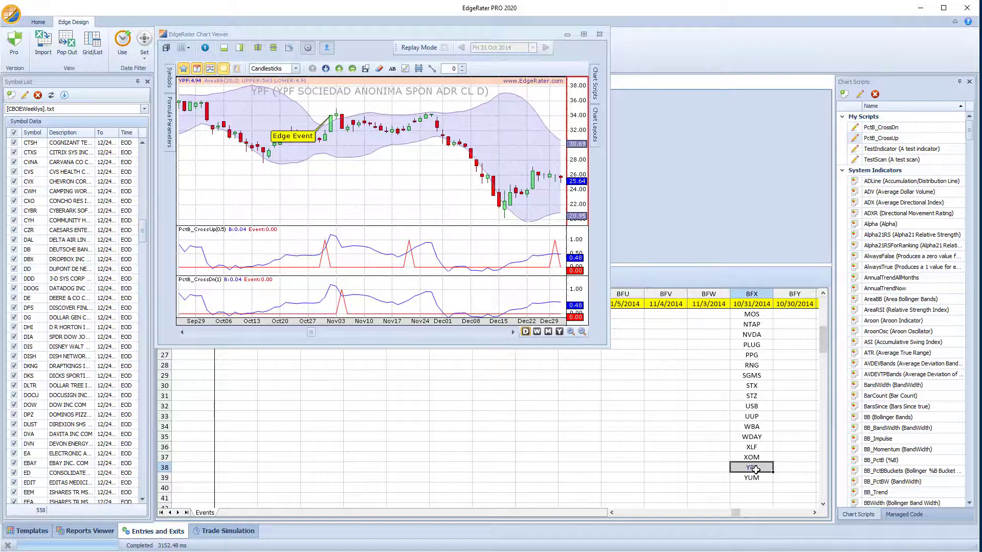
Step: Review the charts of the 10/31/2014 signals upward from WDAY to RNG
{"action": "left_click", "coordinate": [748, 435]}
{"action": "key", "text": "Up"}
{"action": "key", "text": "Up"}
{"action": "key", "text": "Up"}
{"action": "key", "text": "Up"}
{"action": "key", "text": "Up"}
{"action": "key", "text": "Up"}
{"action": "key", "text": "Up"}
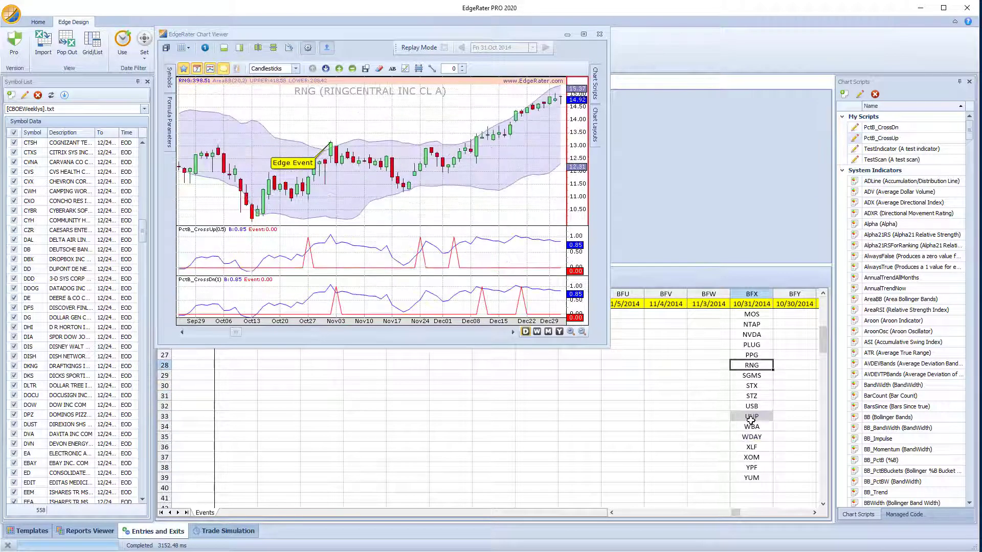
Step: Switch the chart to the symbol SPY for comparison over the same period
{"action": "left_click", "coordinate": [366, 119]}
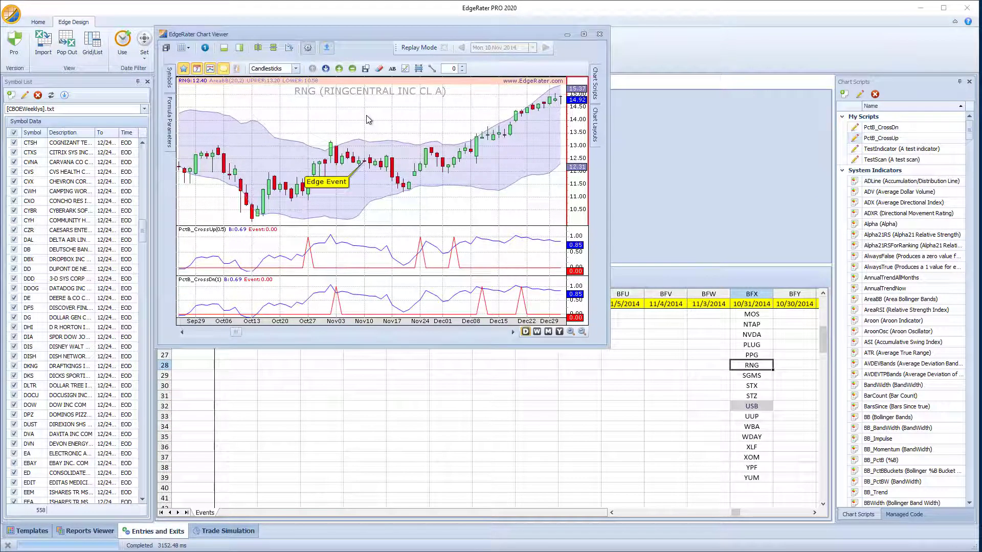
{"action": "double_click", "coordinate": [366, 119]}
{"action": "type", "text": "SPY"}
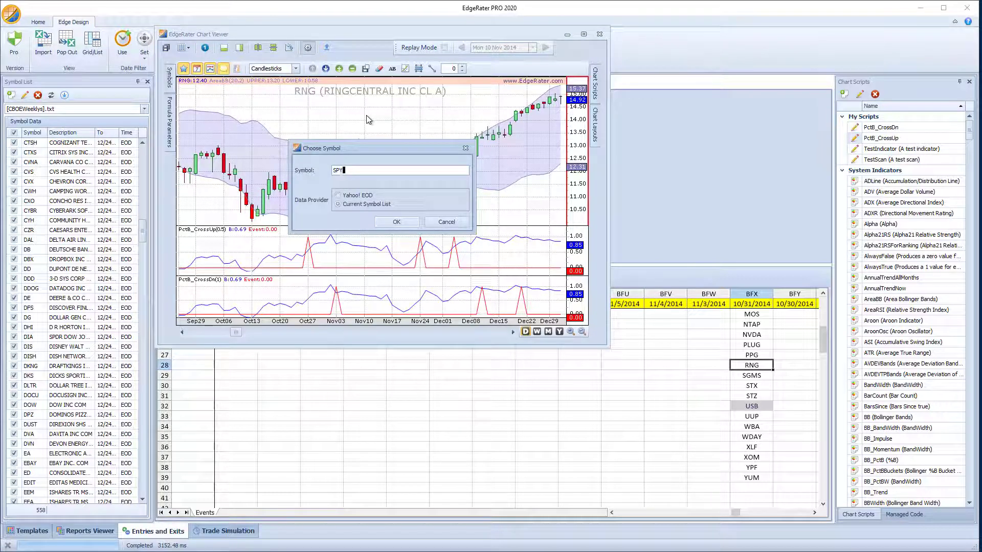
{"action": "key", "text": "Return"}
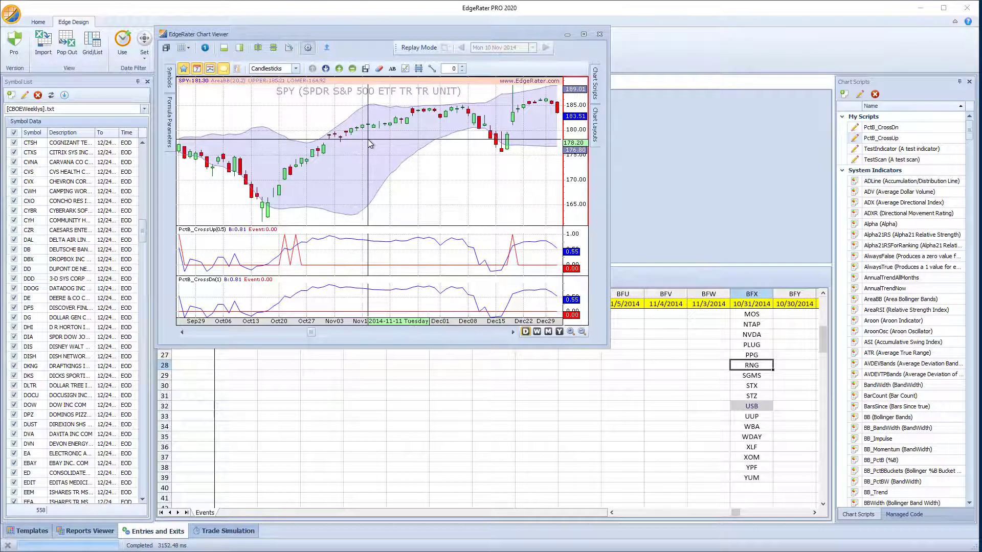
Step: Return to the top of the entry signals and switch them from the grid to the list view
{"action": "left_click", "coordinate": [823, 336]}
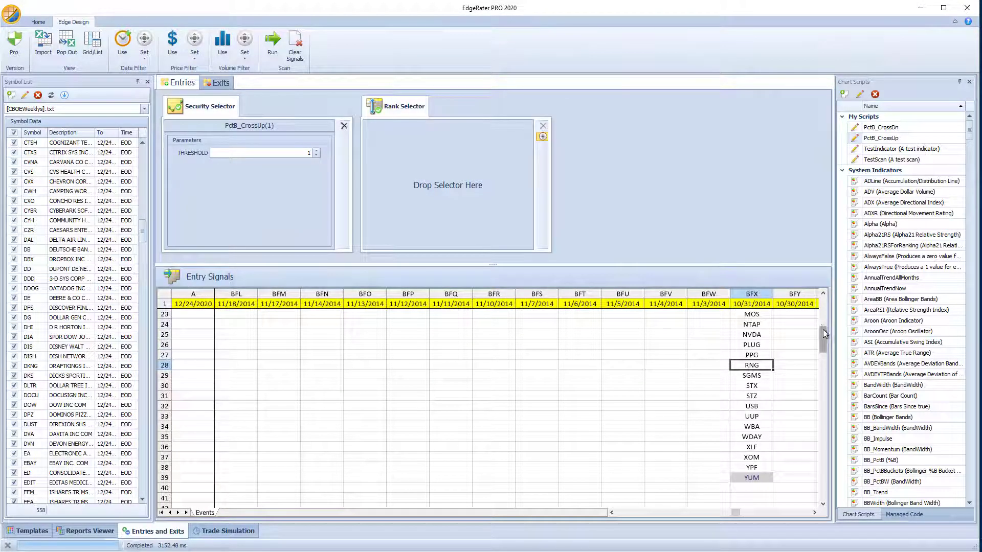
{"action": "left_click_drag", "start_coordinate": [823, 329], "coordinate": [829, 299]}
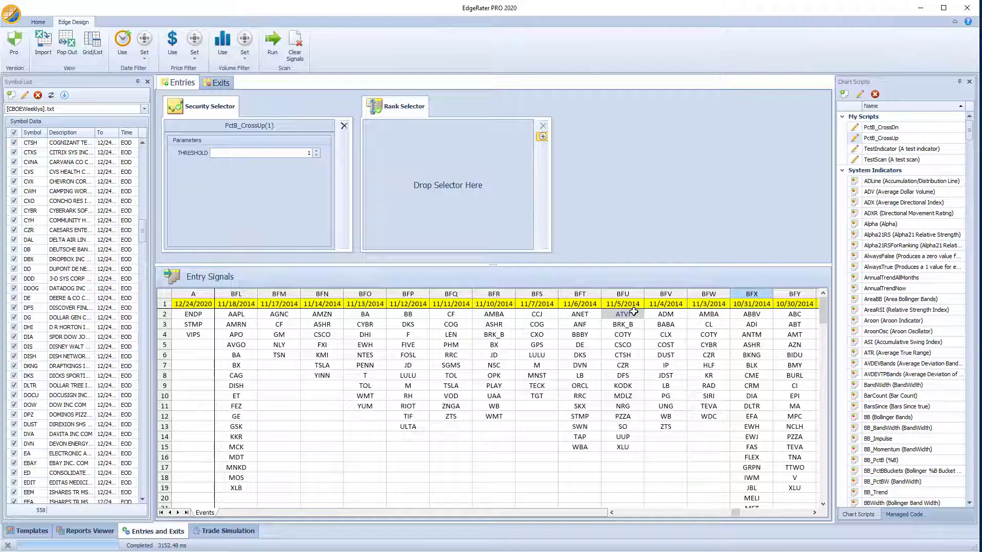
{"action": "left_click", "coordinate": [623, 447]}
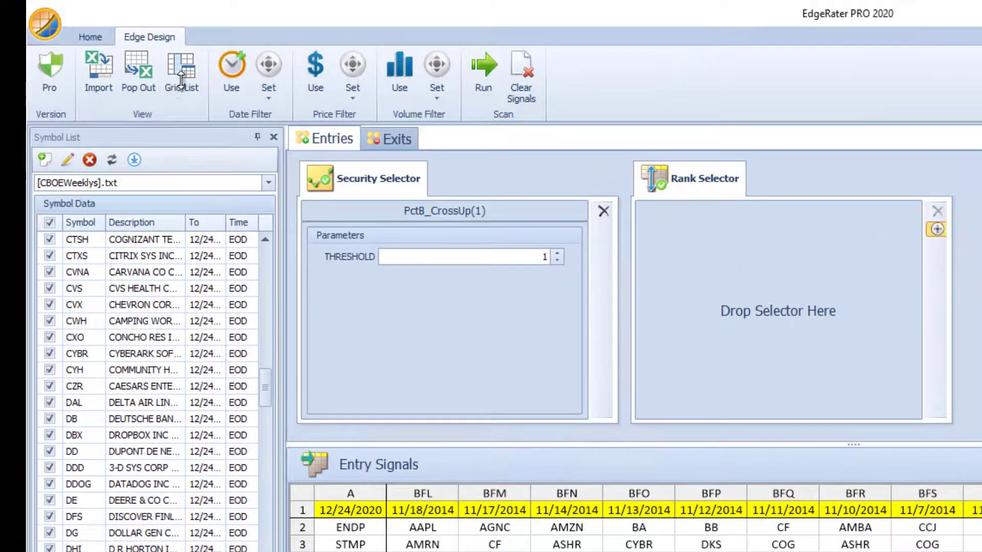
{"action": "left_click", "coordinate": [182, 76]}
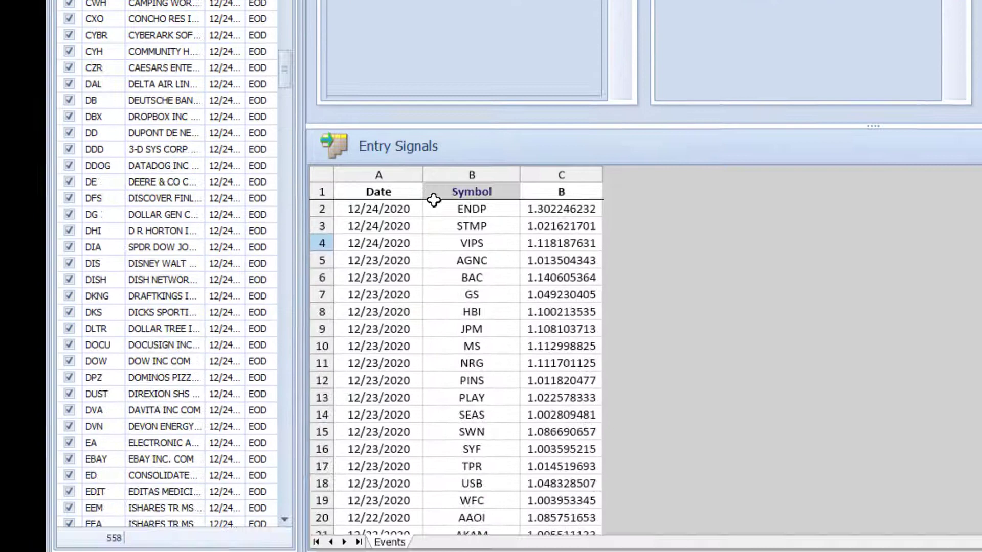
Step: Examine the Date and Symbol columns of the listed entry signals, including the ENDP and STMP rows
{"action": "left_click_drag", "start_coordinate": [366, 457], "coordinate": [383, 424]}
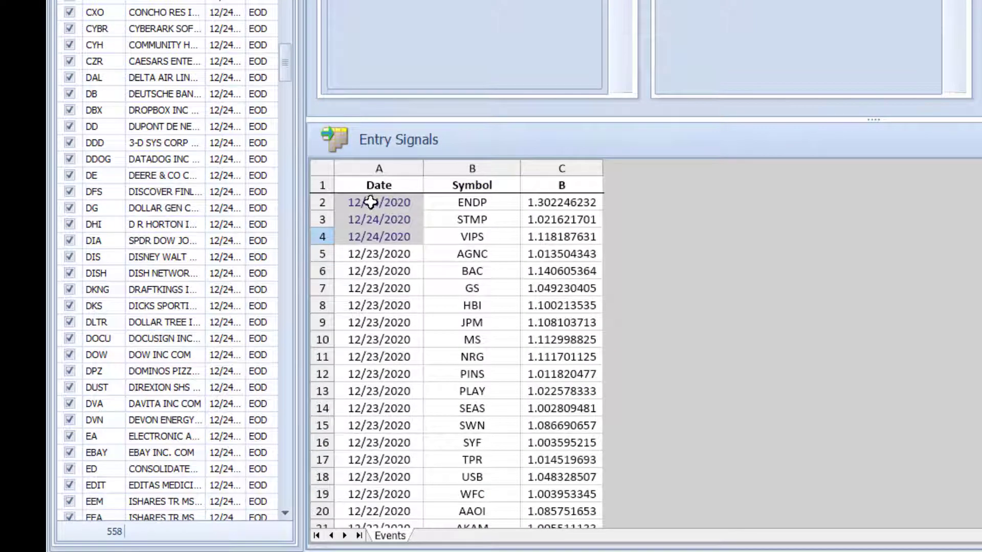
{"action": "left_click", "coordinate": [444, 205]}
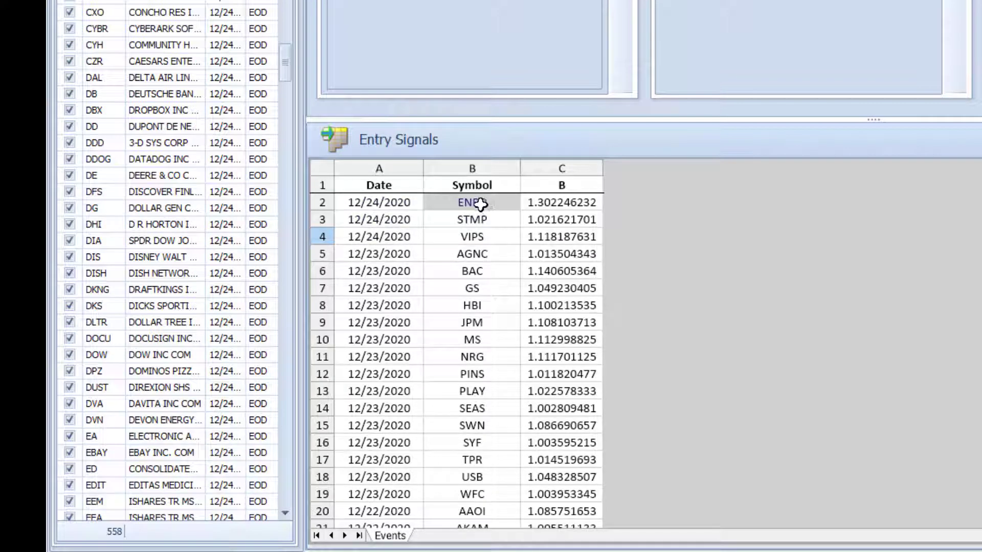
{"action": "left_click", "coordinate": [476, 223]}
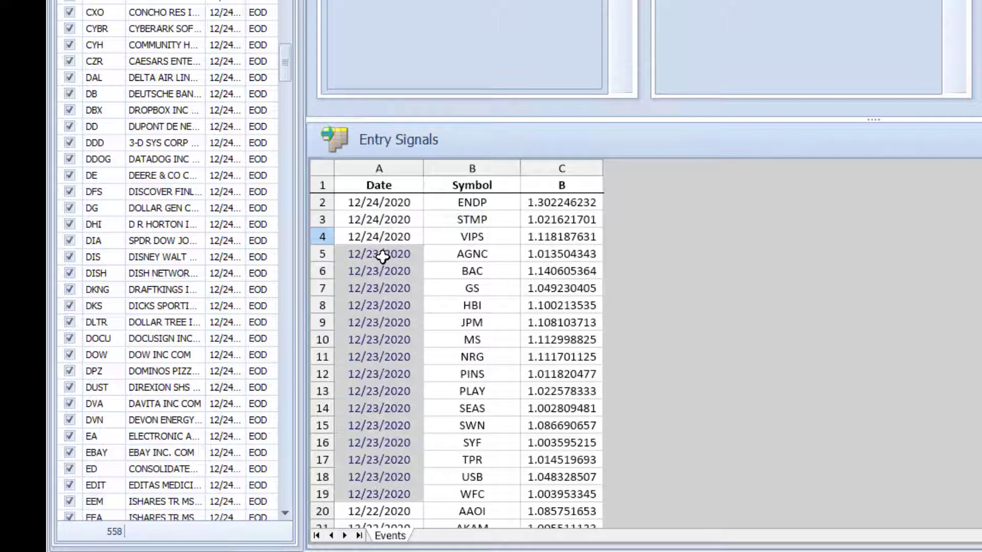
Step: Examine the B column values of the entry signals from 12/24/2020 back through 12/17/2020
{"action": "left_click", "coordinate": [466, 203]}
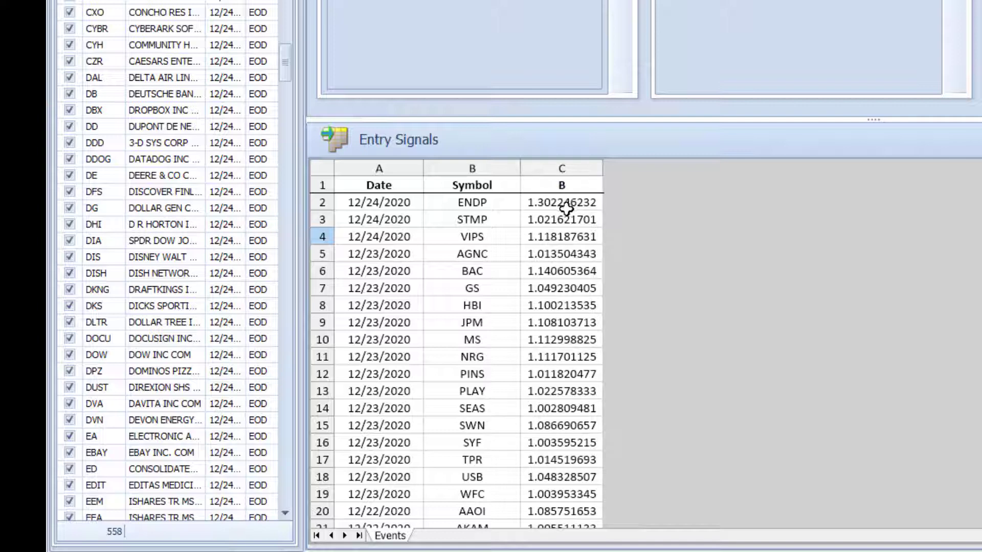
{"action": "scroll", "coordinate": [571, 208], "scroll_direction": "down", "scroll_amount": 3}
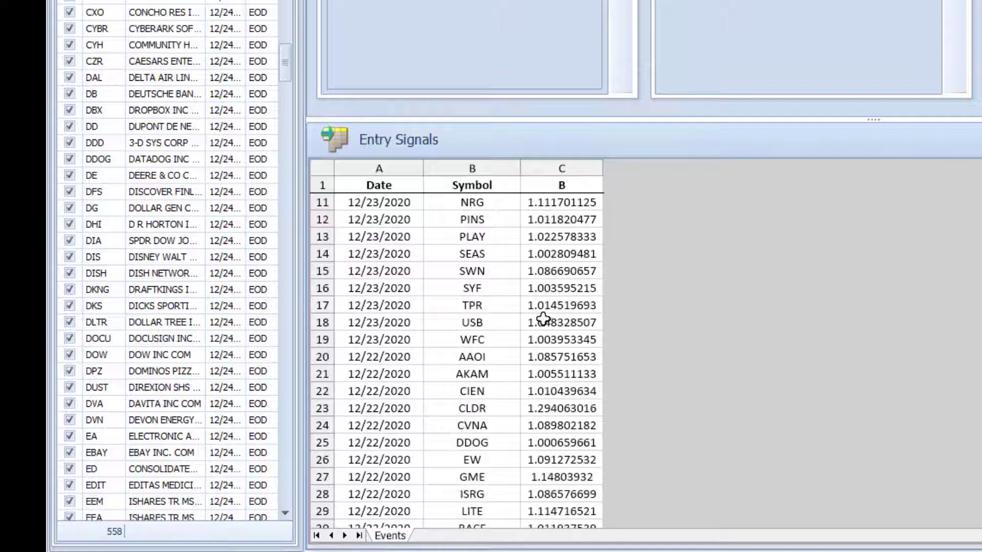
{"action": "scroll", "coordinate": [539, 320], "scroll_direction": "down", "scroll_amount": 2}
{"action": "scroll", "coordinate": [547, 319], "scroll_direction": "down", "scroll_amount": 11}
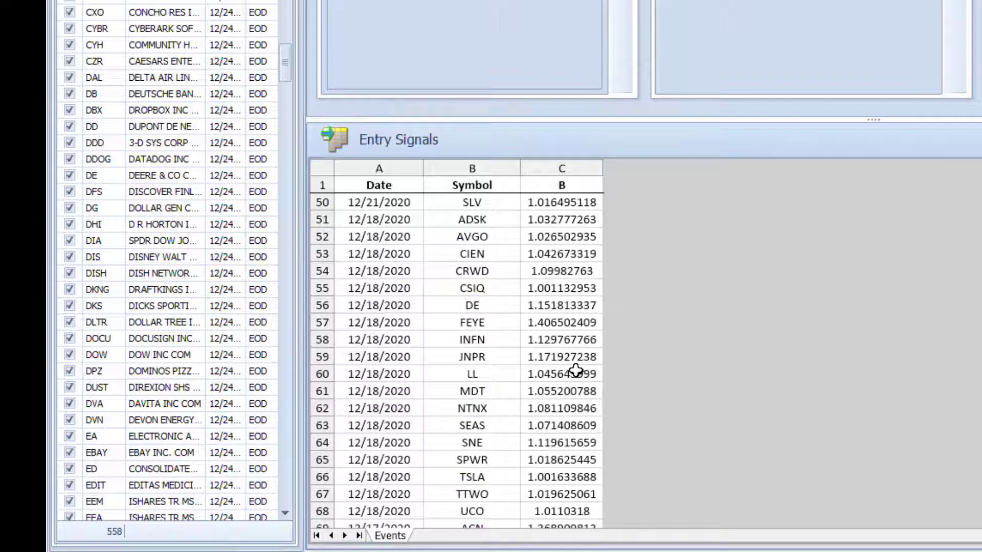
{"action": "scroll", "coordinate": [575, 372], "scroll_direction": "down", "scroll_amount": 6}
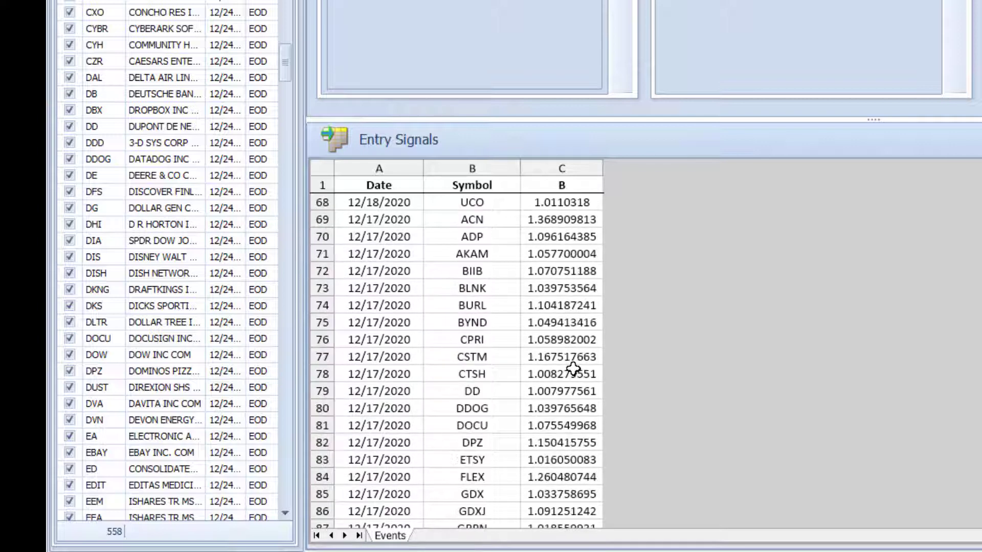
{"action": "scroll", "coordinate": [571, 361], "scroll_direction": "up", "scroll_amount": 2}
{"action": "scroll", "coordinate": [572, 361], "scroll_direction": "up", "scroll_amount": 1}
{"action": "scroll", "coordinate": [568, 361], "scroll_direction": "down", "scroll_amount": 6}
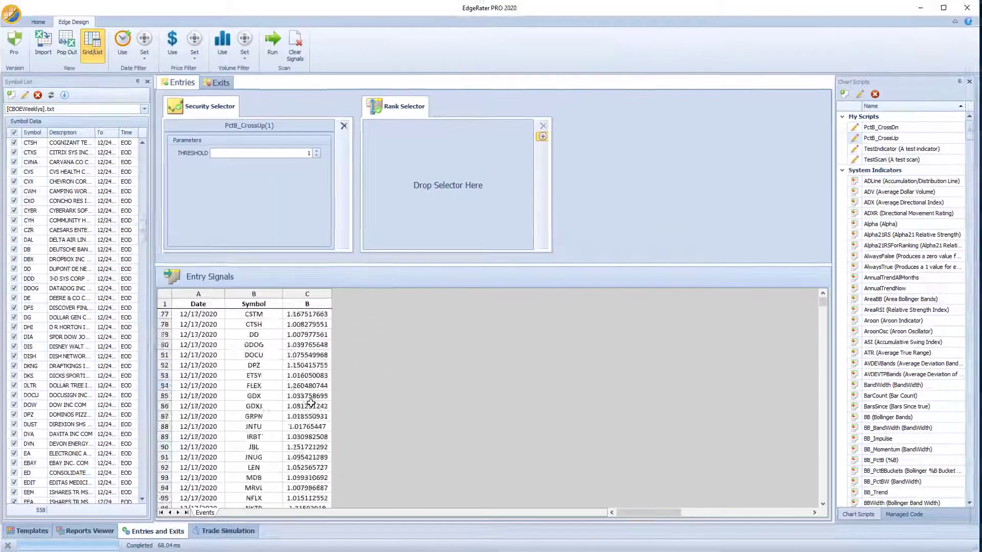
Step: Open the chart of the 12/18/2020 FEYE signal and move the chart window clear of the signal list
{"action": "double_click", "coordinate": [306, 385]}
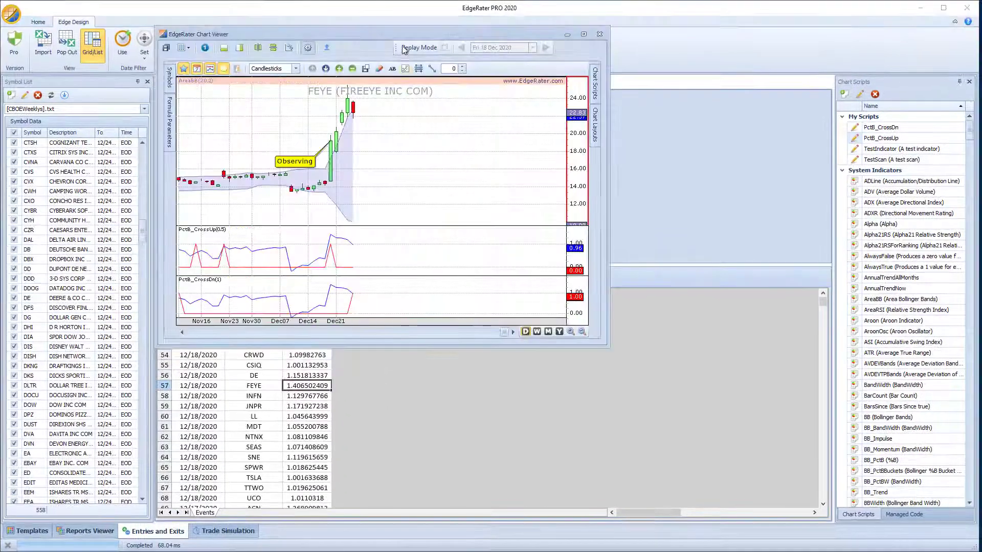
{"action": "left_click_drag", "start_coordinate": [400, 32], "coordinate": [649, 37]}
Step: Return to the 12/24/2020 entry signals and open the chart of the ENDP signal
{"action": "scroll", "coordinate": [237, 404], "scroll_direction": "up", "scroll_amount": 2}
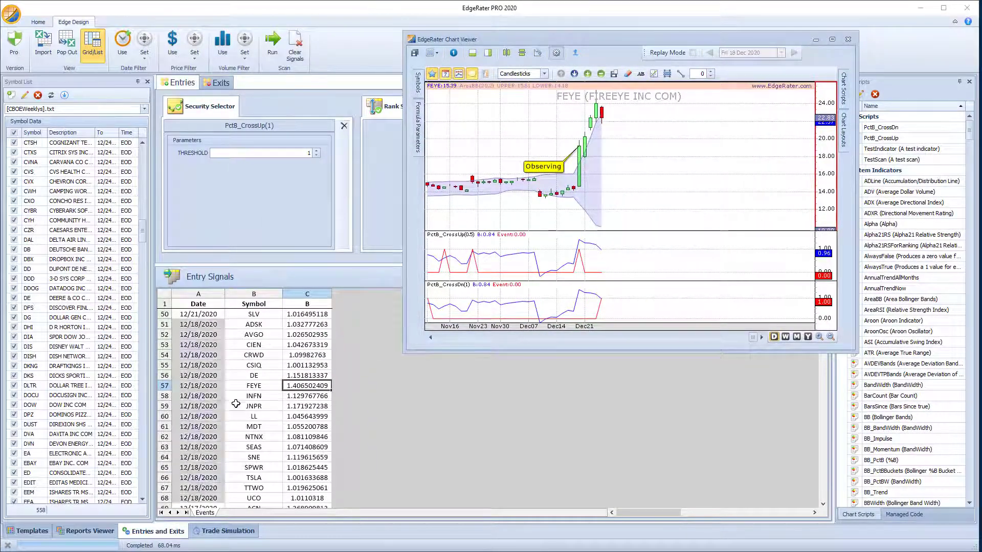
{"action": "scroll", "coordinate": [237, 402], "scroll_direction": "up", "scroll_amount": 14}
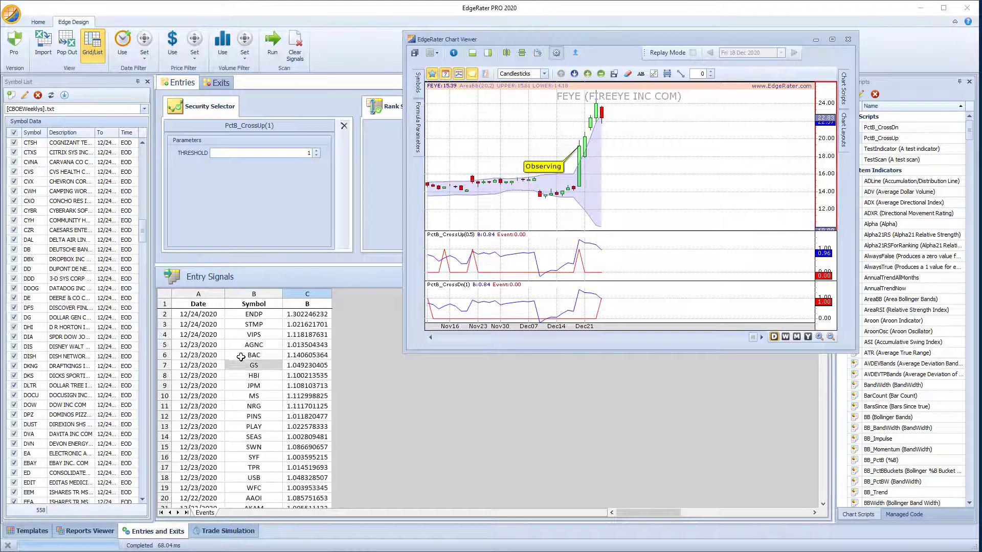
{"action": "left_click", "coordinate": [215, 317], "text": "shift"}
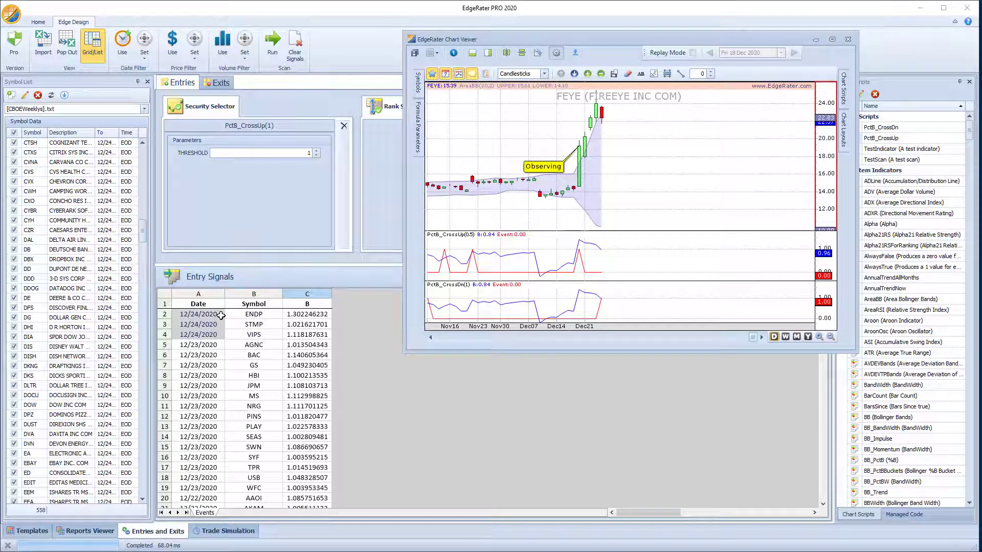
{"action": "left_click", "coordinate": [206, 319]}
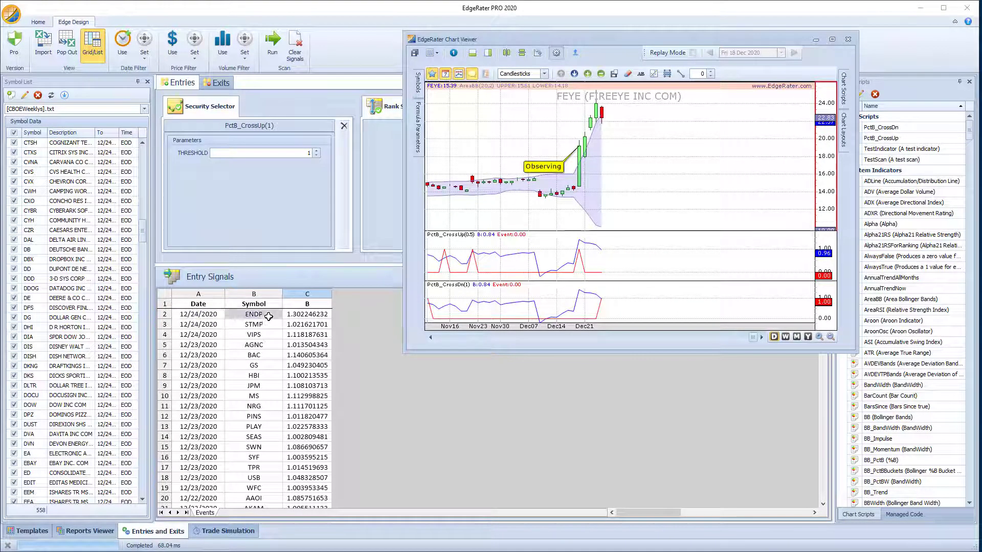
{"action": "left_click", "coordinate": [300, 314]}
{"action": "double_click", "coordinate": [300, 314]}
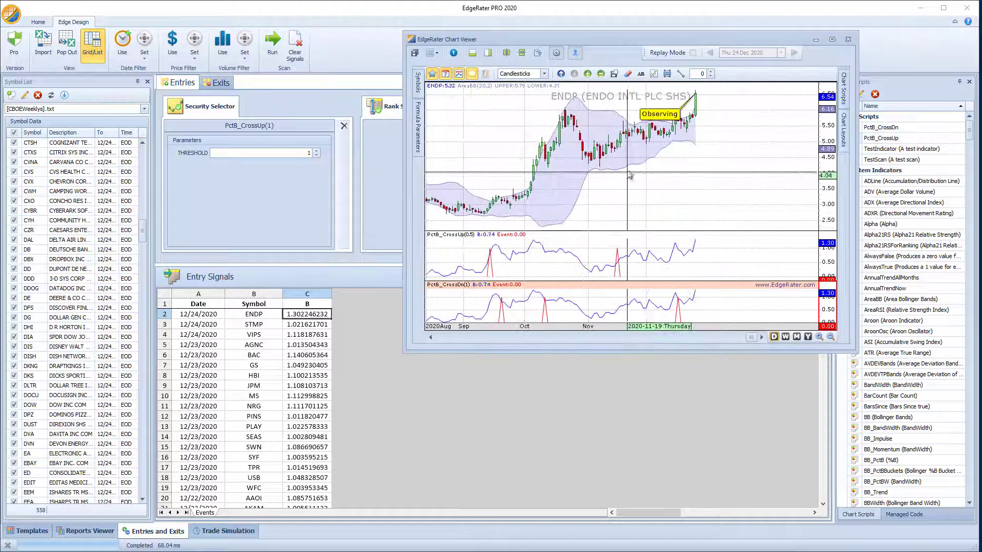
Step: Review the charts of the entry signals downward from STMP to NRG
{"action": "double_click", "coordinate": [306, 326]}
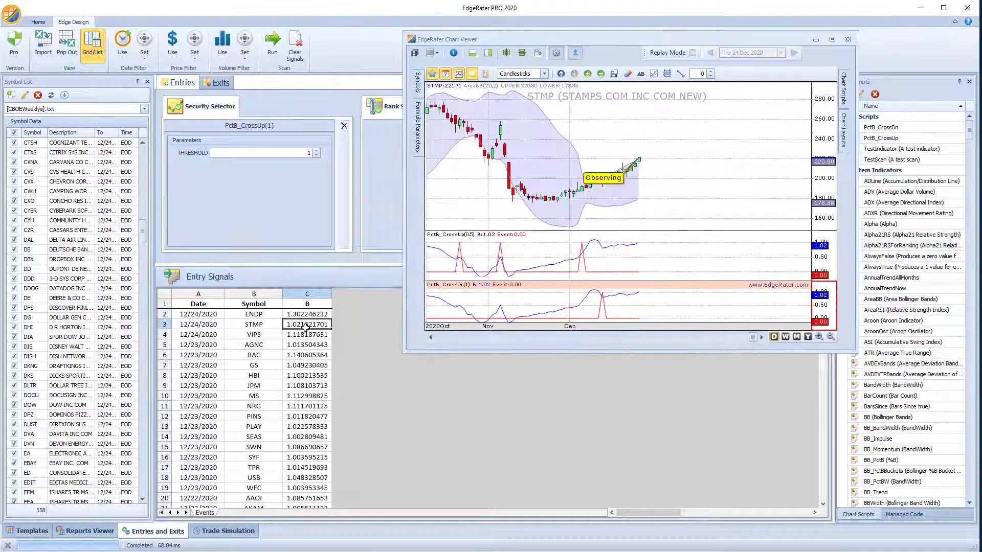
{"action": "key", "text": "Down"}
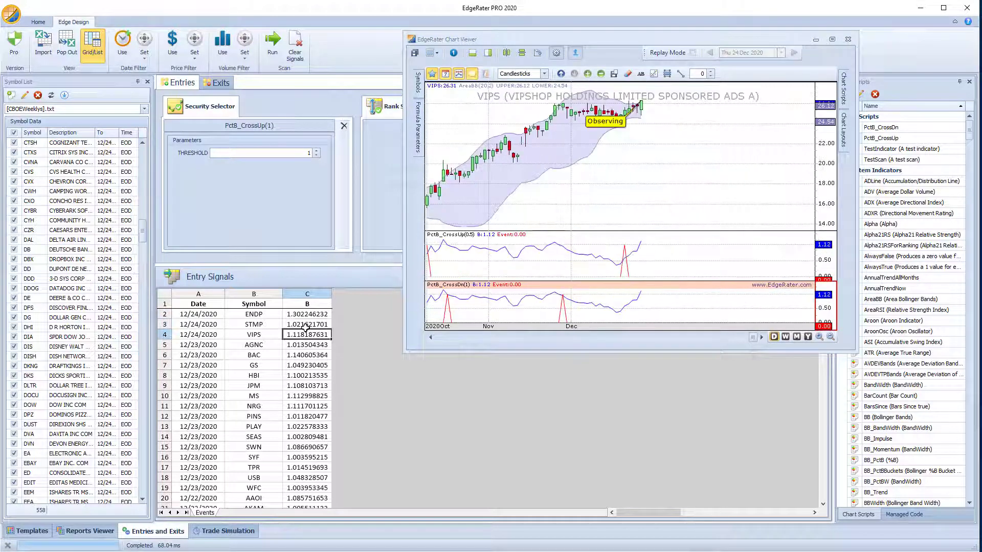
{"action": "key", "text": "Down"}
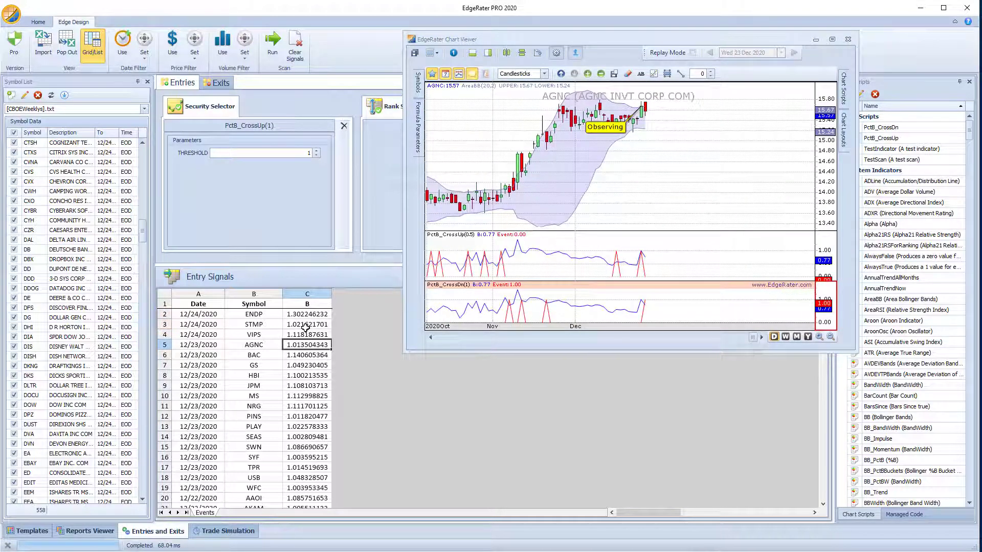
{"action": "key", "text": "Down"}
{"action": "key", "text": "Down"}
{"action": "key", "text": "Down"}
{"action": "key", "text": "Down"}
{"action": "key", "text": "Down"}
{"action": "key", "text": "Down"}
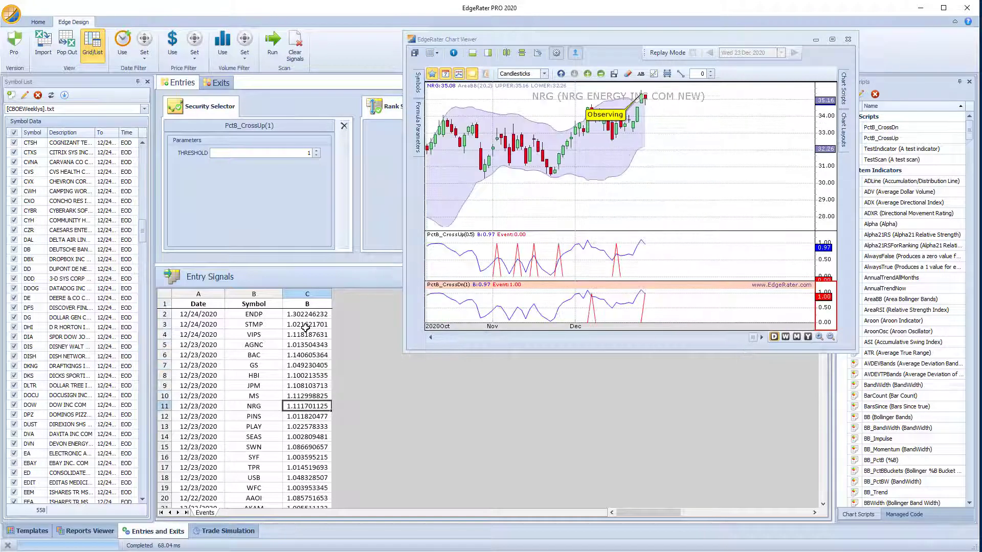
Step: Go back up the signals to the ENDP chart and extend its visible history back to August
{"action": "key", "text": "Up"}
{"action": "key", "text": "Up"}
{"action": "key", "text": "Up"}
{"action": "key", "text": "Up"}
{"action": "key", "text": "Up"}
{"action": "key", "text": "Up"}
{"action": "key", "text": "Up"}
{"action": "key", "text": "Up"}
{"action": "key", "text": "Up"}
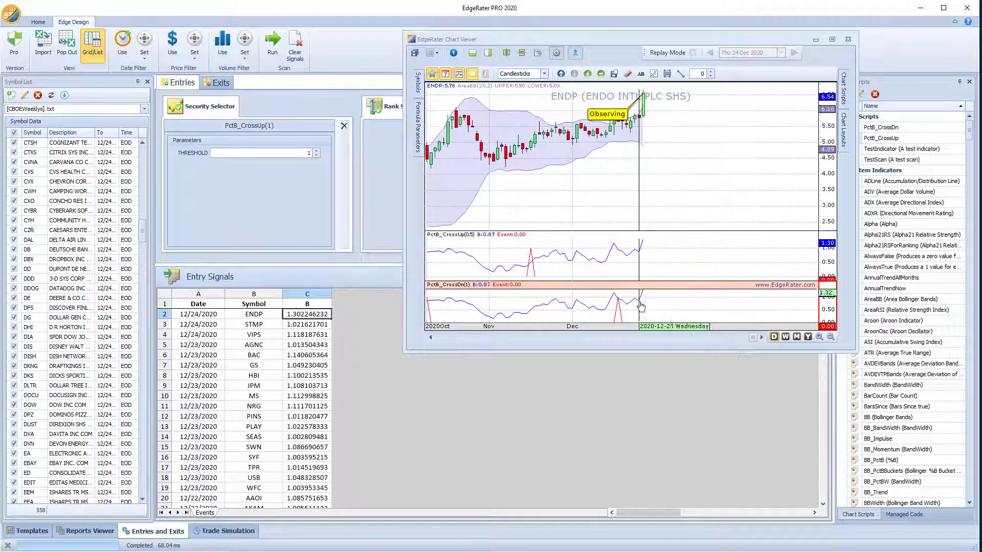
{"action": "left_click", "coordinate": [493, 334]}
{"action": "left_click_drag", "start_coordinate": [493, 334], "coordinate": [578, 333]}
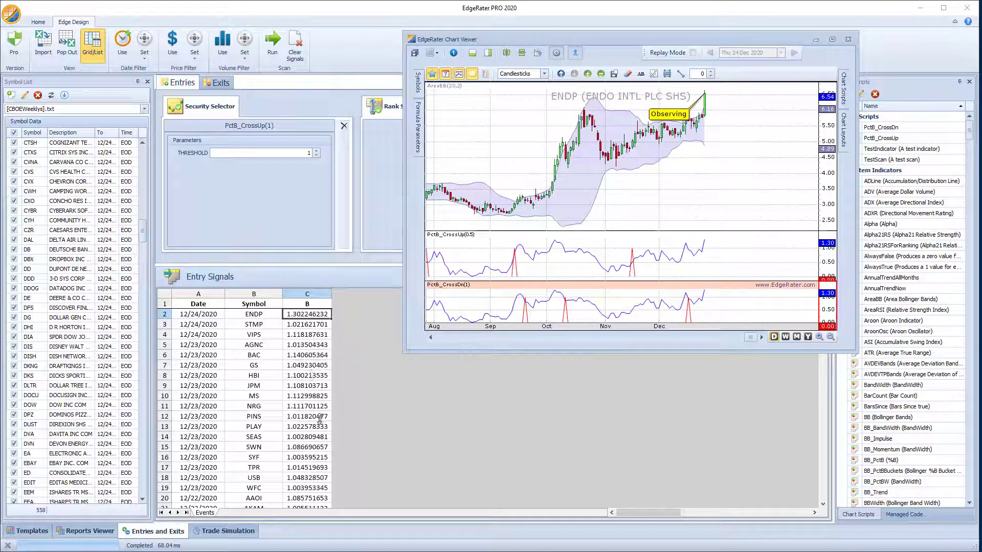
Step: Find the 11/13/2020 entry signals and open the chart of F, showing bars only up to the signal date
{"action": "left_click", "coordinate": [306, 436]}
{"action": "scroll", "coordinate": [308, 429], "scroll_direction": "down", "scroll_amount": 20}
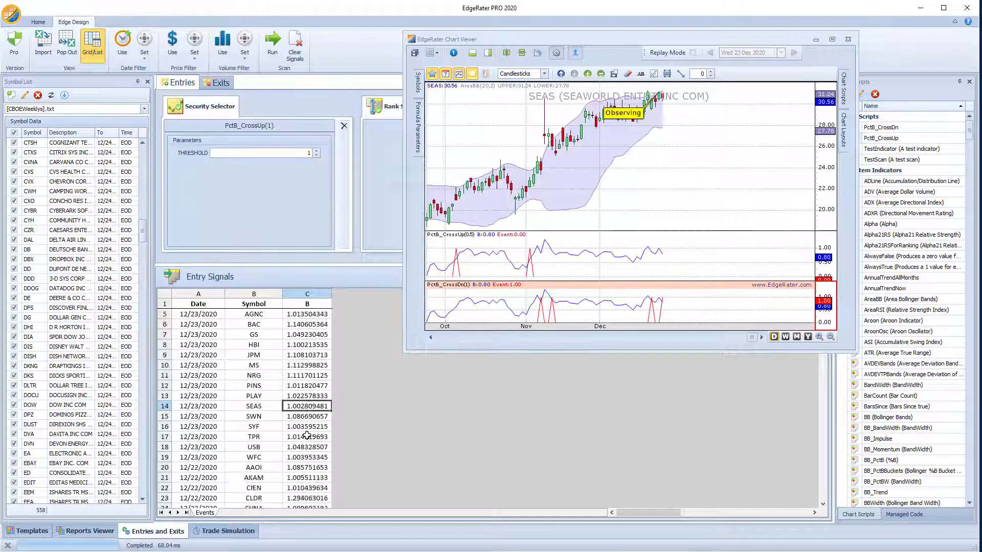
{"action": "scroll", "coordinate": [308, 422], "scroll_direction": "down", "scroll_amount": 20}
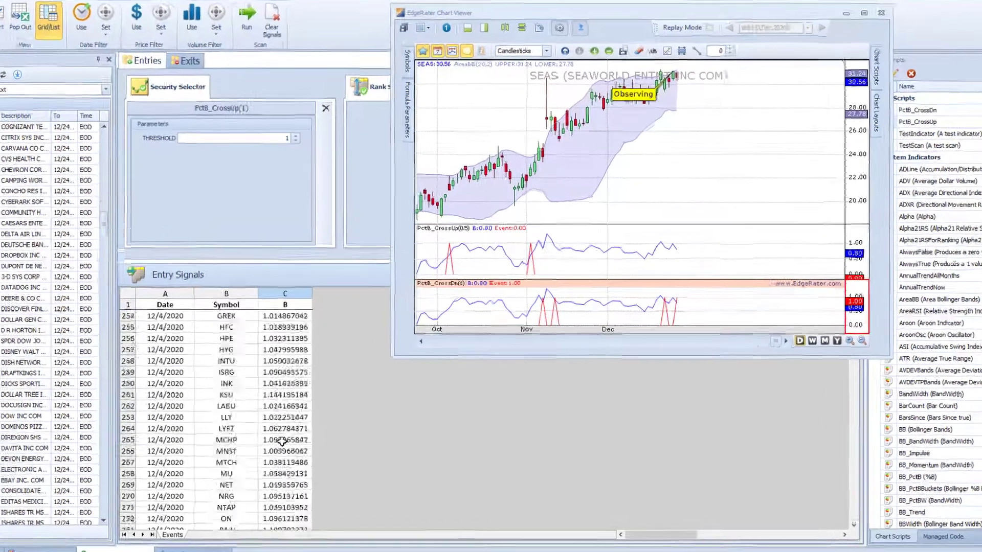
{"action": "scroll", "coordinate": [219, 483], "scroll_direction": "down", "scroll_amount": 20}
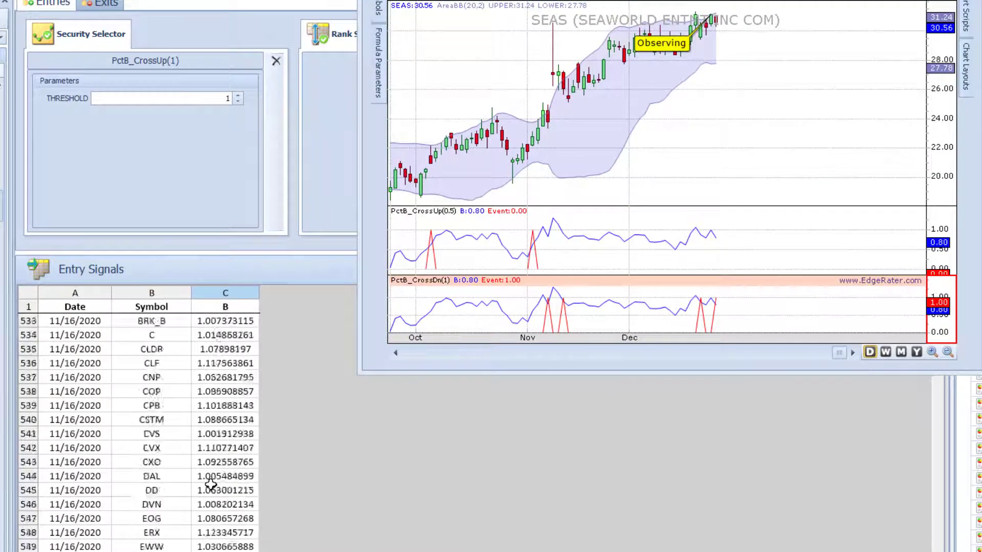
{"action": "left_click", "coordinate": [229, 504]}
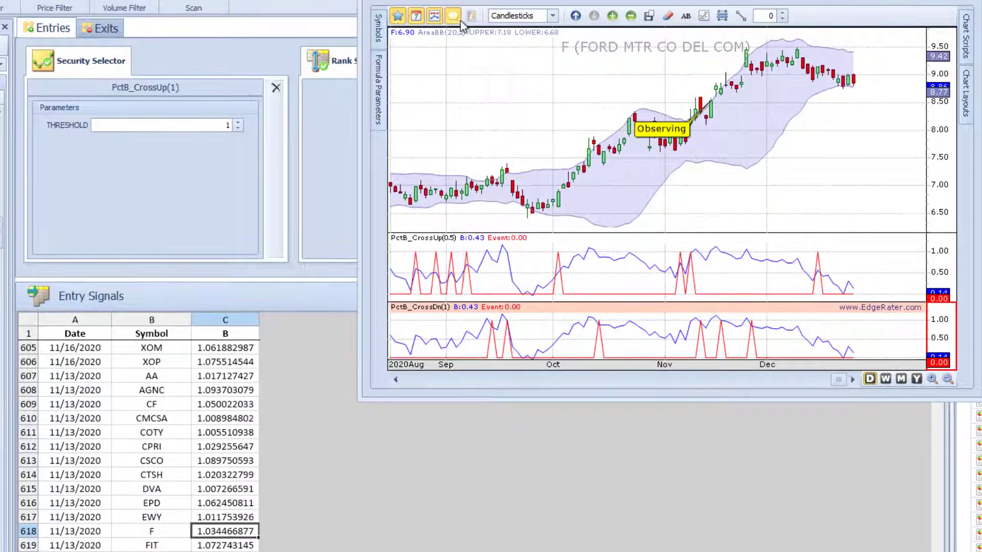
{"action": "left_click", "coordinate": [460, 20]}
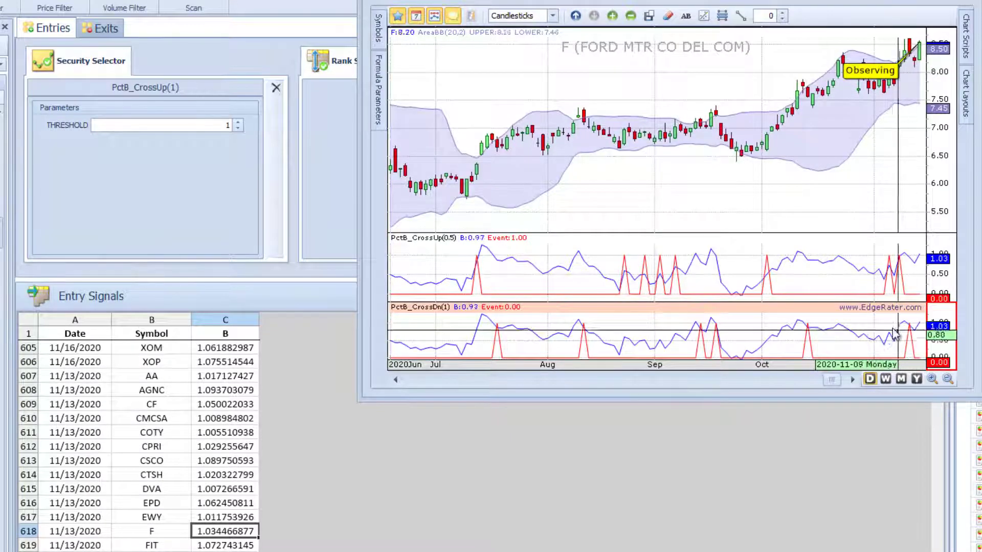
Step: Chart the 11/13/2020 EPD signal, review the price bars following it, and close the chart viewer
{"action": "left_click", "coordinate": [231, 519]}
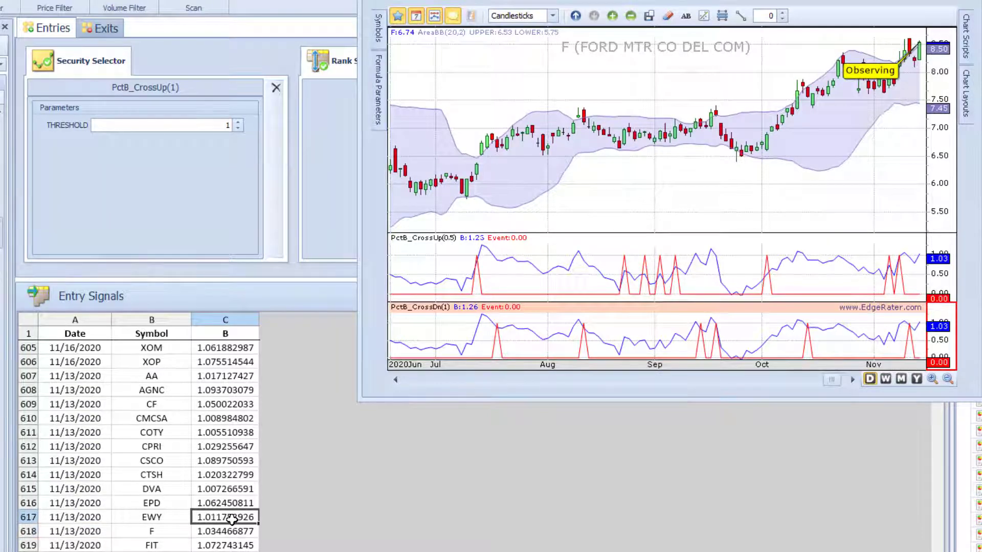
{"action": "key", "text": "Up"}
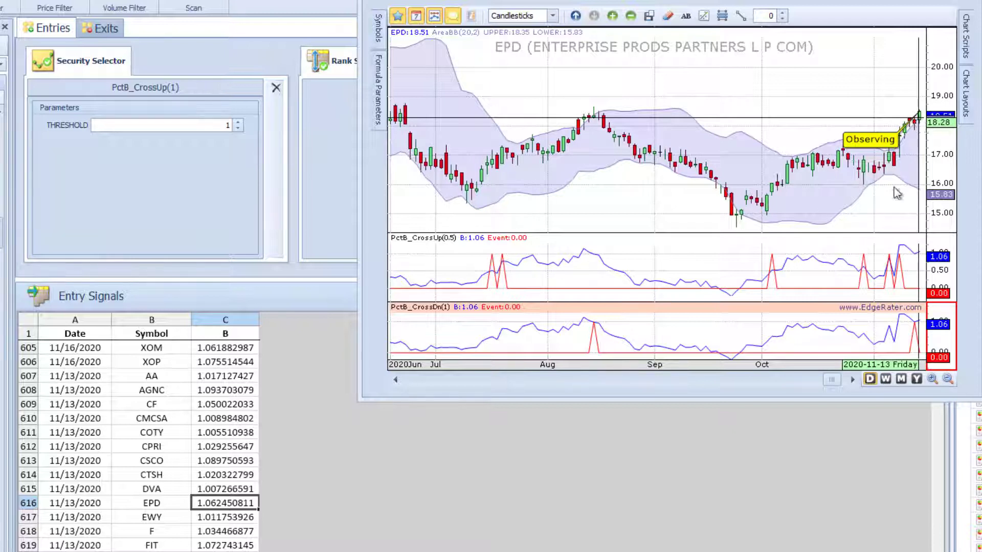
{"action": "left_click", "coordinate": [854, 378]}
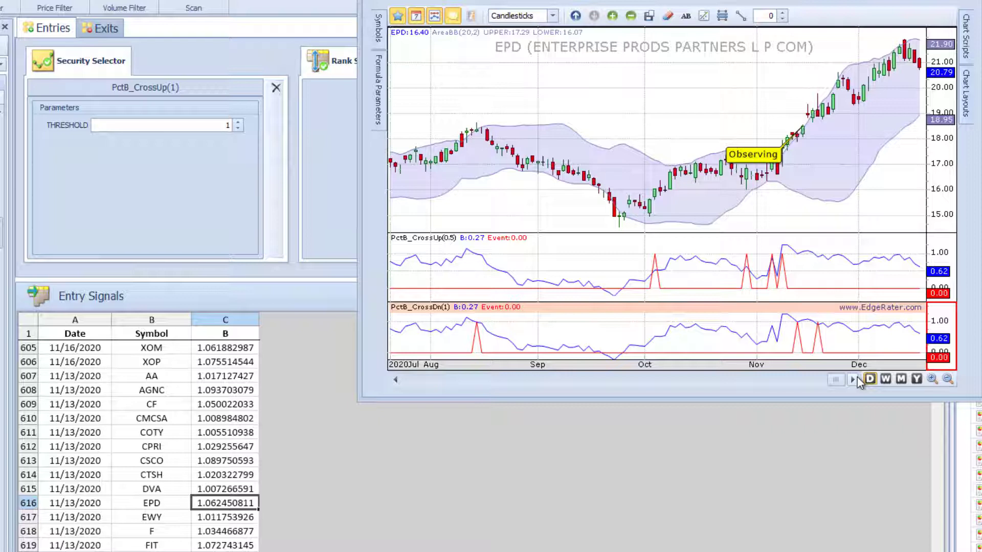
{"action": "left_click", "coordinate": [856, 378]}
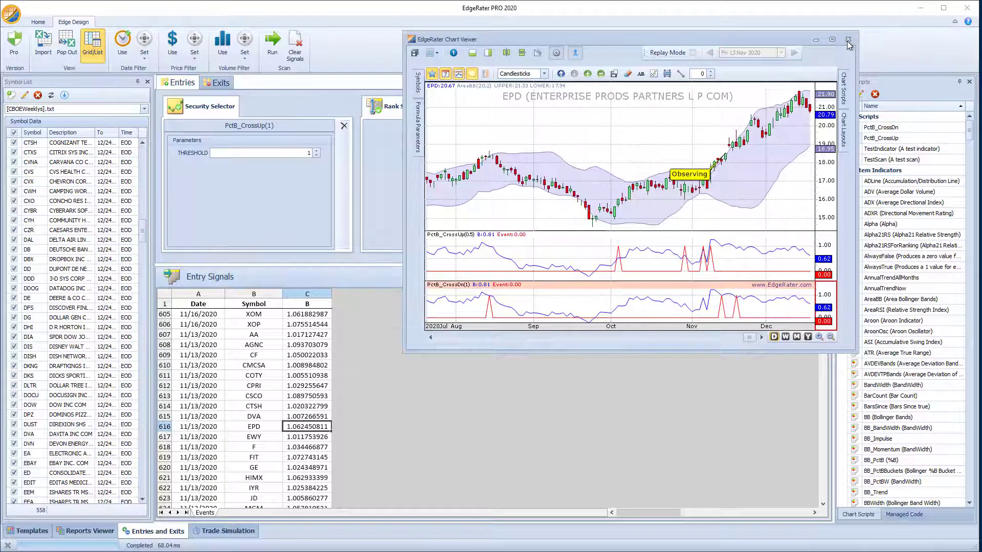
{"action": "left_click", "coordinate": [847, 41]}
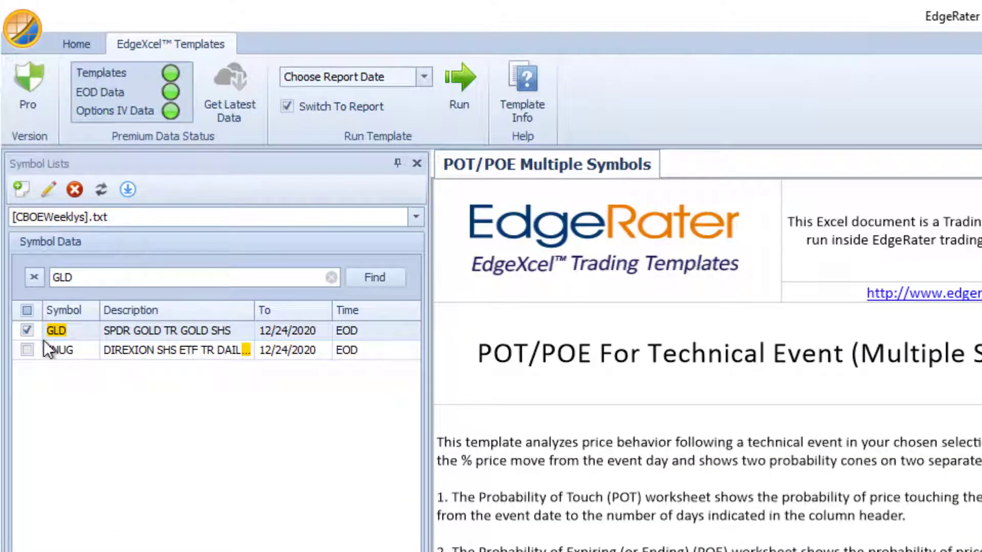
Step: Uncheck GLD in the CBOEWeeklys symbol list and close the symbol search
{"action": "left_click", "coordinate": [25, 328]}
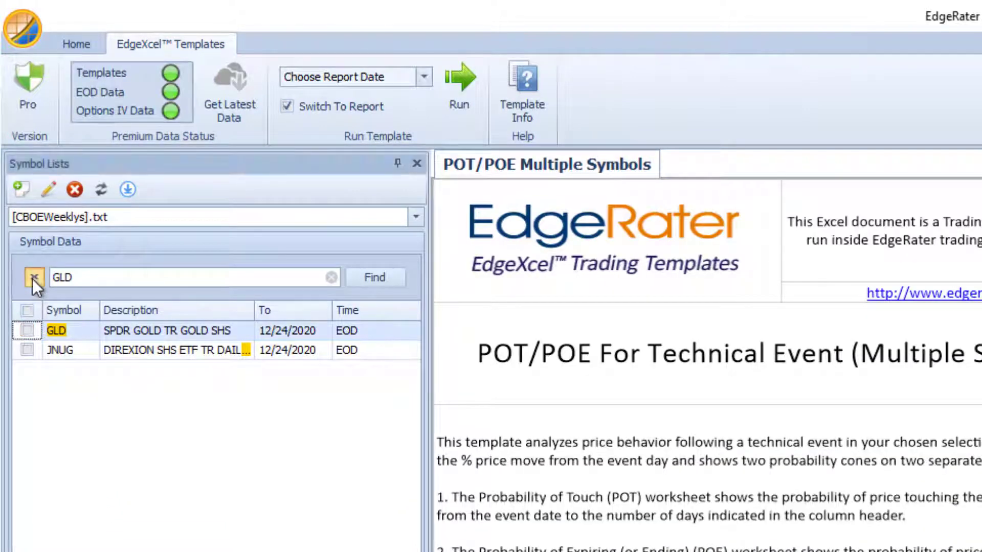
{"action": "left_click", "coordinate": [34, 277]}
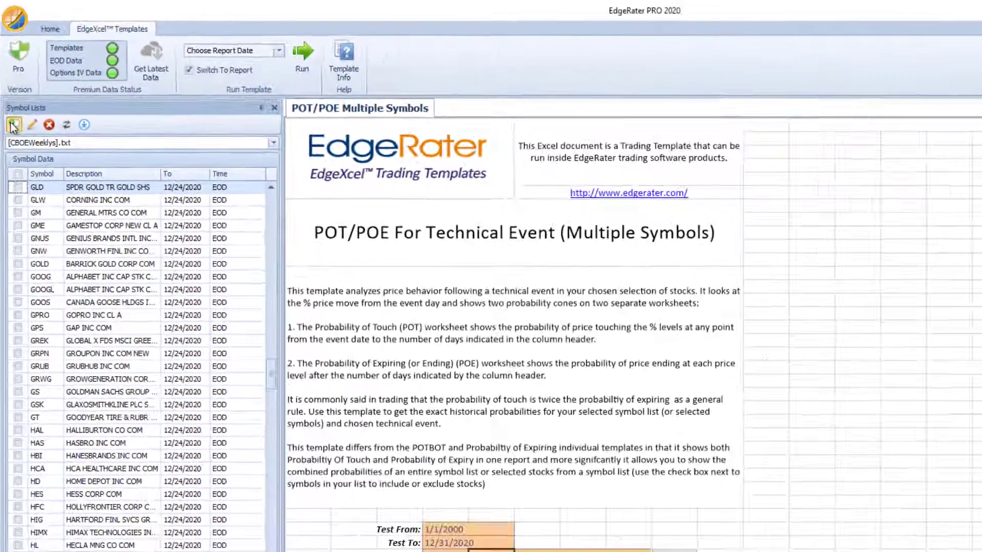
Step: Create a new symbol list with EdgeRater as the data provider and add the symbol GLD
{"action": "left_click", "coordinate": [19, 189]}
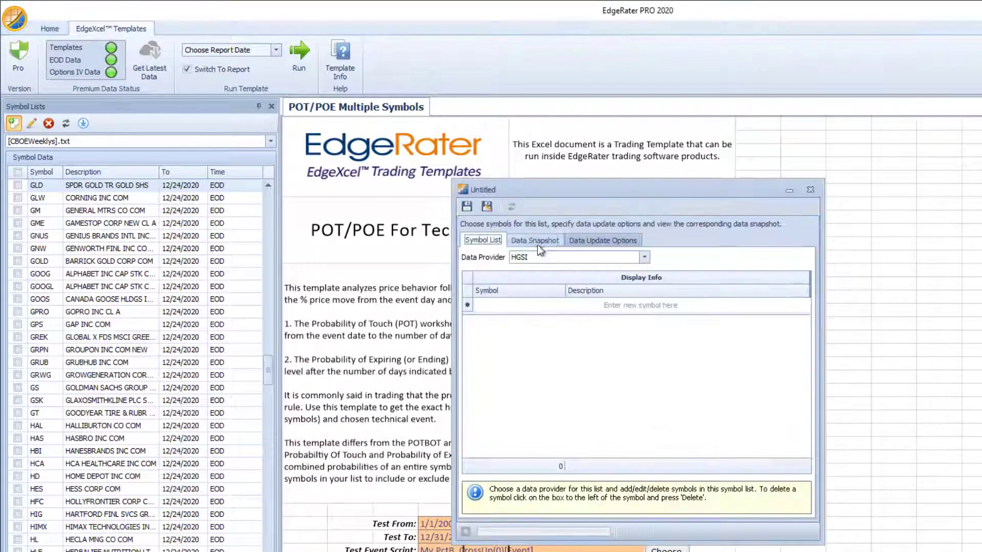
{"action": "left_click", "coordinate": [527, 256]}
{"action": "left_click", "coordinate": [545, 284]}
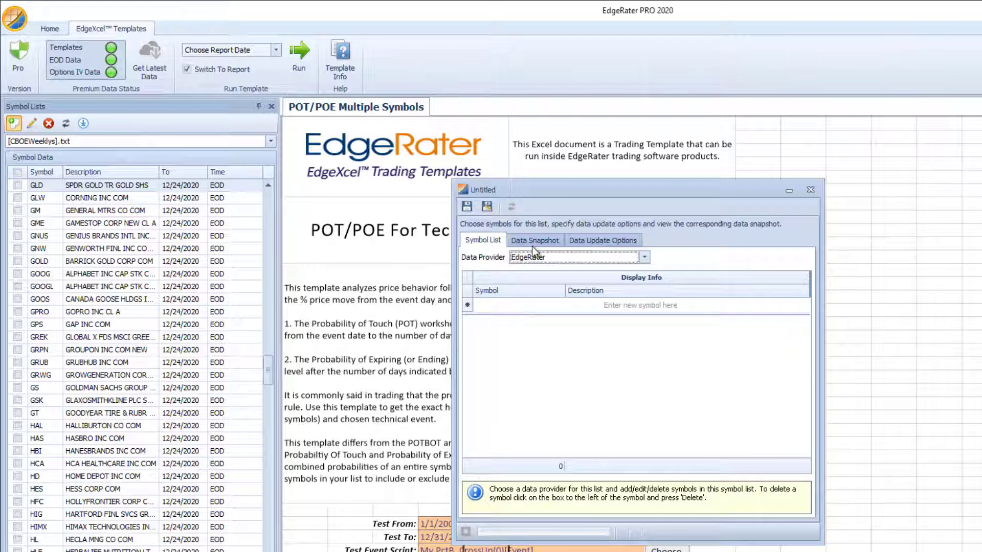
{"action": "left_click", "coordinate": [519, 304]}
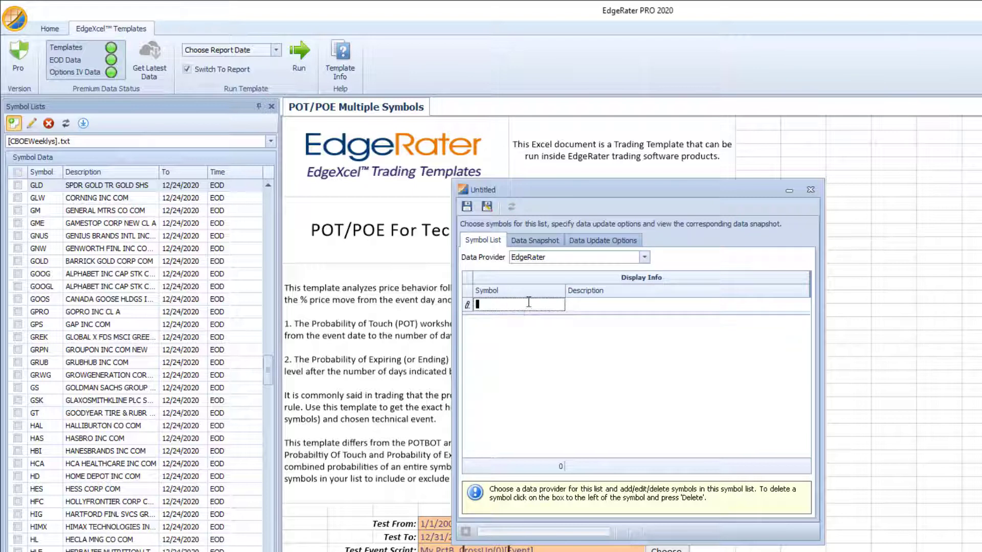
{"action": "type", "text": "GLD"}
{"action": "key", "text": "Return"}
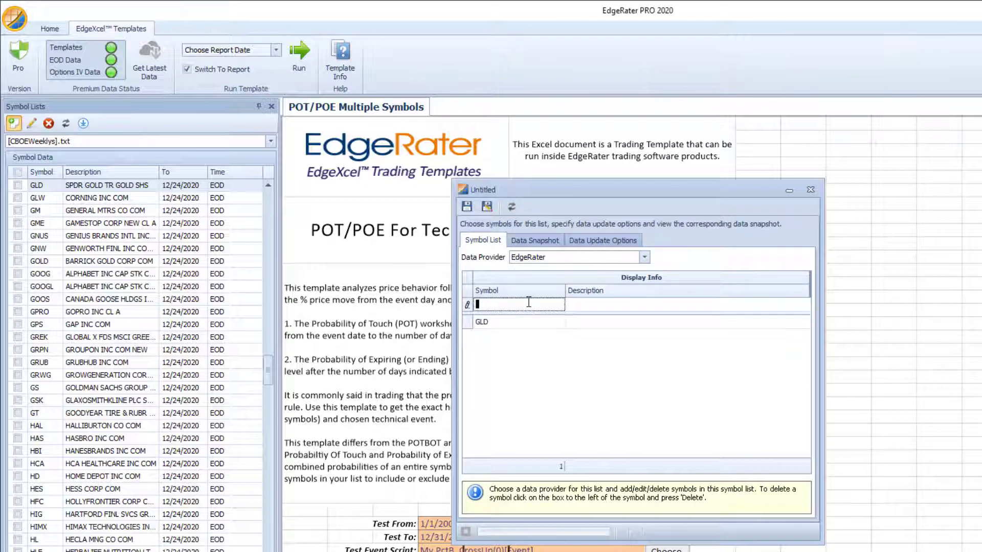
Step: Save the new symbol list in the Symbol Lists folder under the name GLD
{"action": "left_click", "coordinate": [467, 207]}
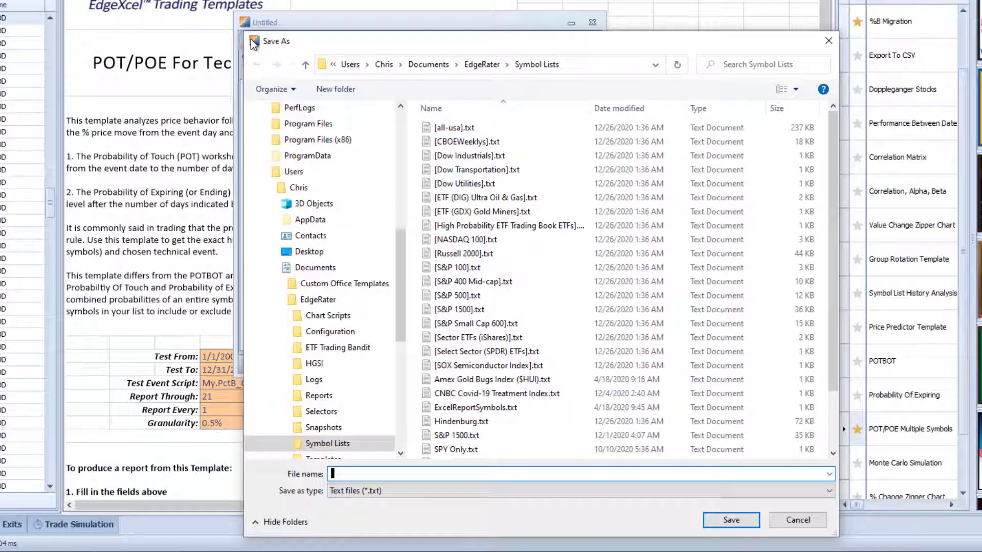
{"action": "type", "text": "GLD"}
{"action": "left_click", "coordinate": [730, 519]}
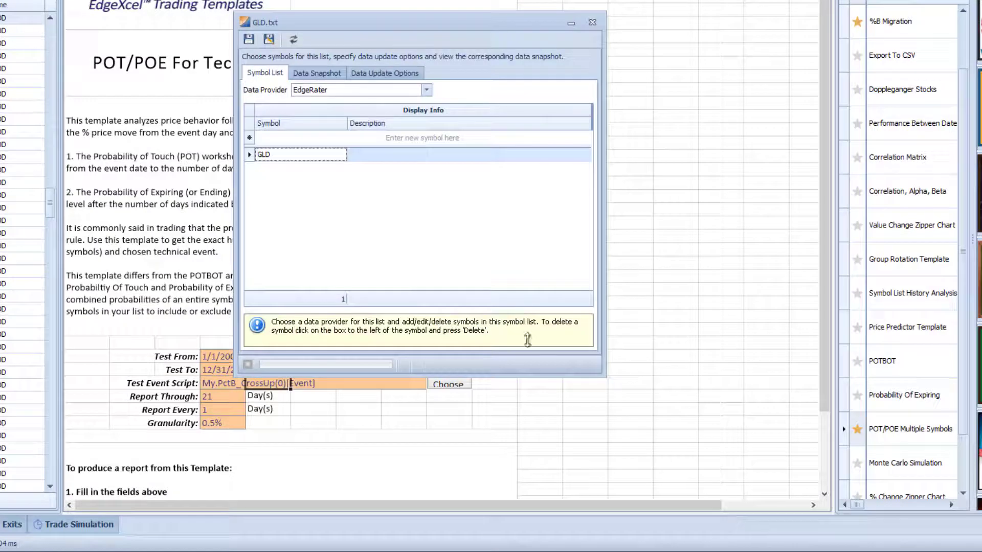
Step: Check the GLD list's data update options, update its data snapshot, and close the symbol list editor
{"action": "left_click", "coordinate": [373, 72]}
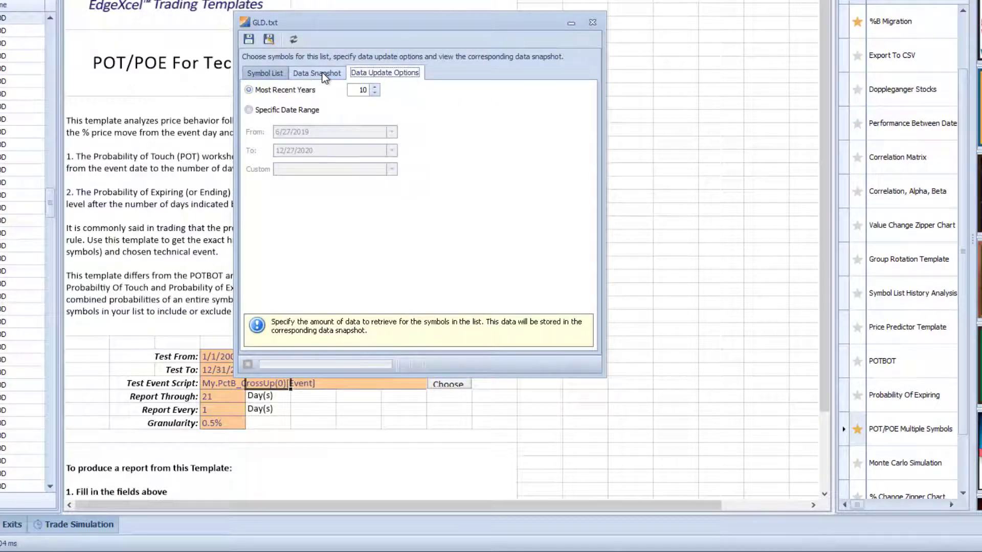
{"action": "left_click", "coordinate": [273, 73]}
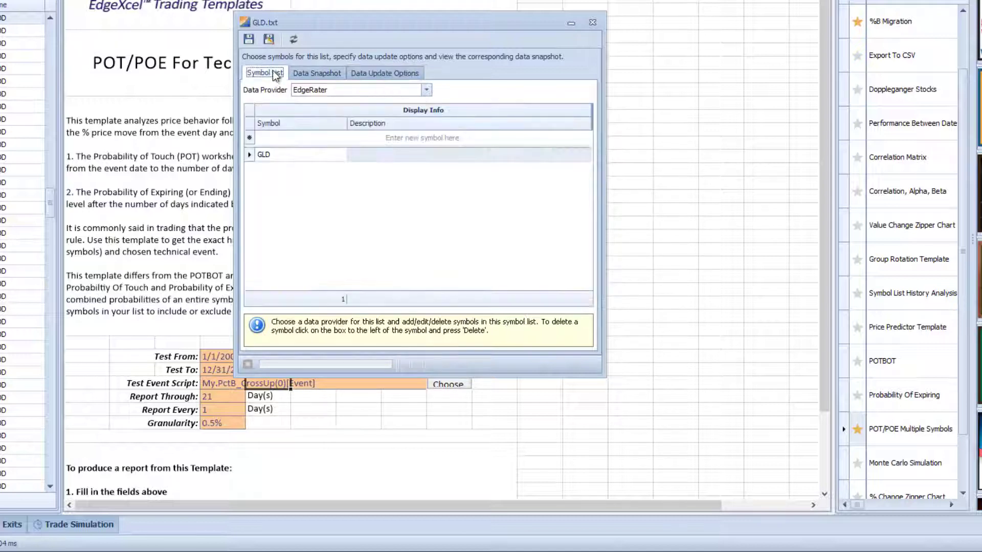
{"action": "left_click", "coordinate": [309, 73]}
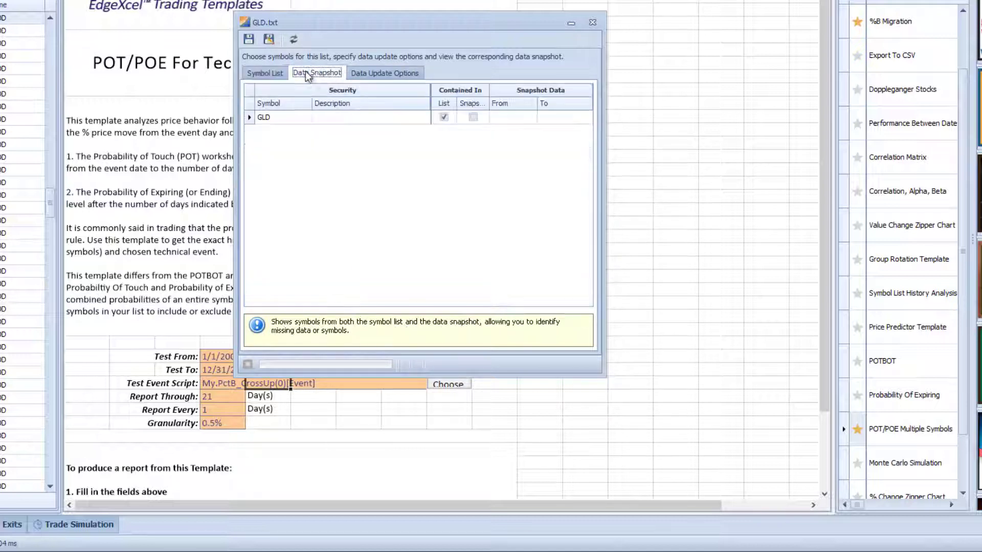
{"action": "left_click", "coordinate": [295, 40]}
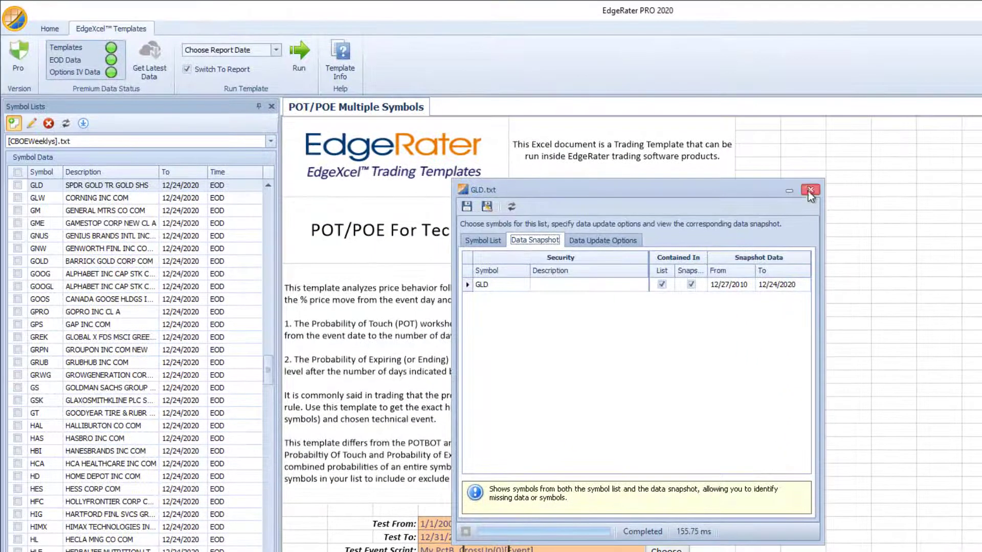
{"action": "left_click", "coordinate": [809, 190]}
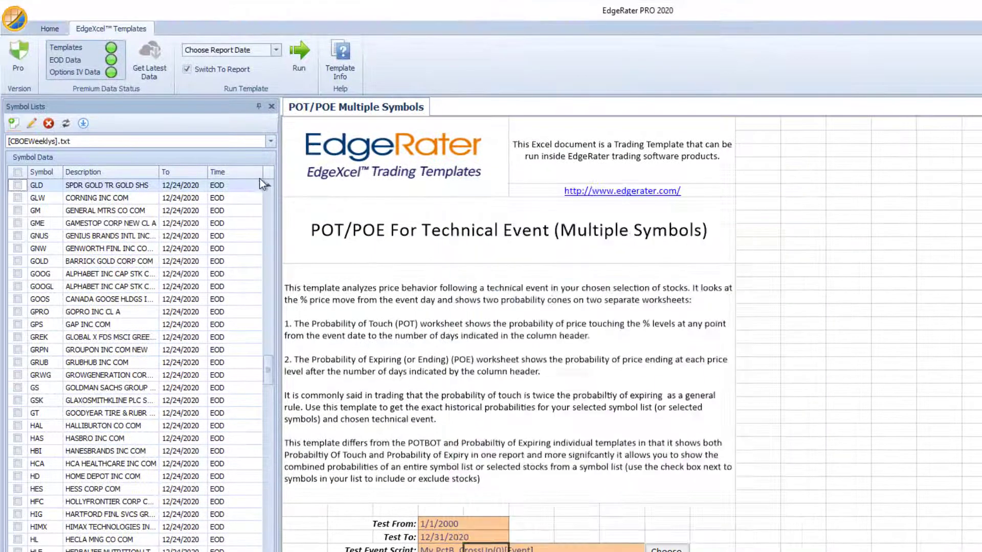
Step: Switch the active symbol list from CBOEWeeklys to GLD.txt
{"action": "left_click", "coordinate": [270, 141]}
{"action": "scroll", "coordinate": [137, 187], "scroll_direction": "down", "scroll_amount": 4}
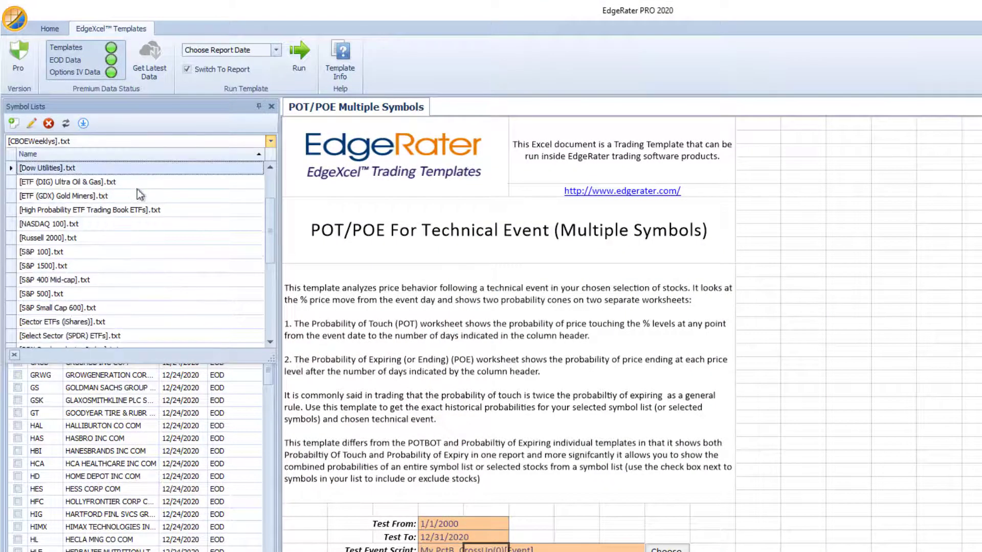
{"action": "left_click", "coordinate": [80, 312]}
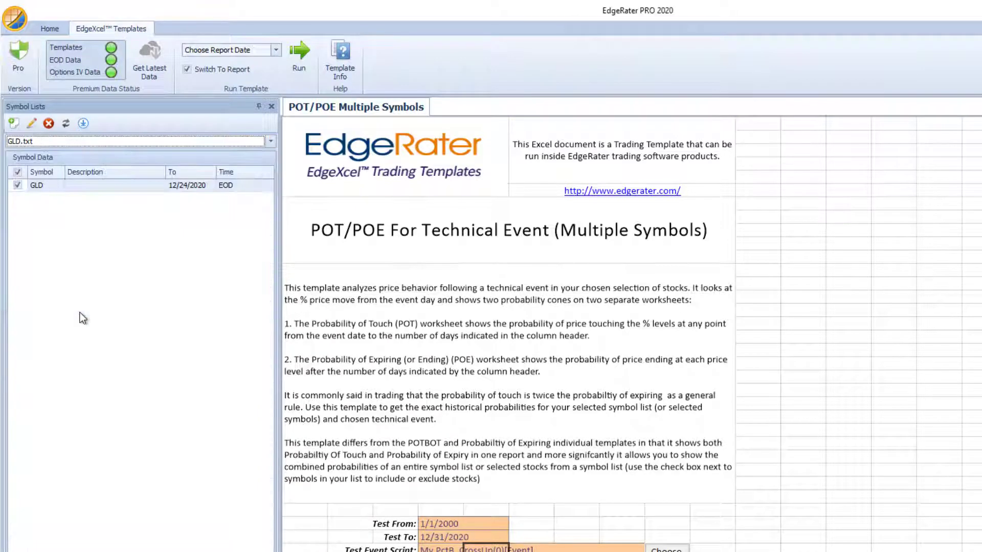